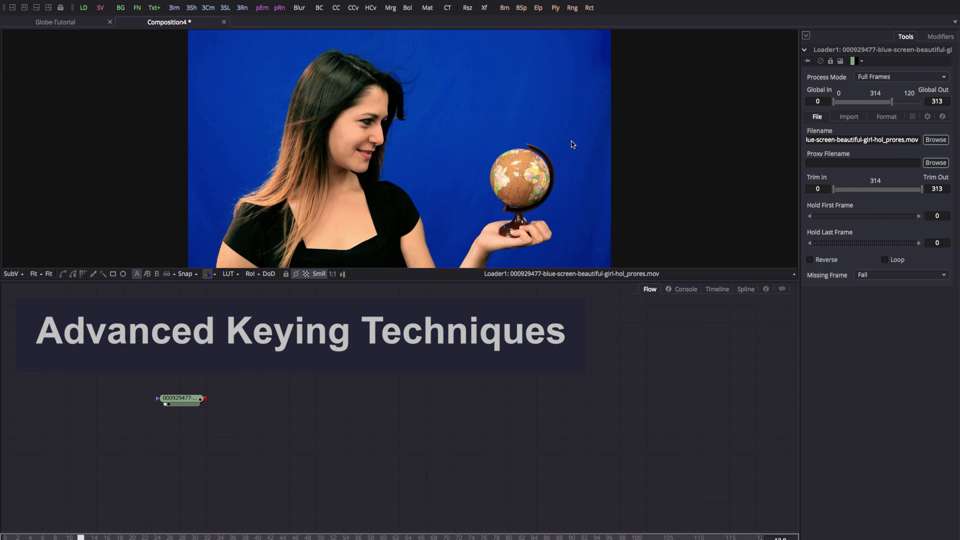
- Reposition the blue-screen clip's loader node slightly and add a Channel Booleans node above and beside it in the flow
drag(183, 400, 162, 404)
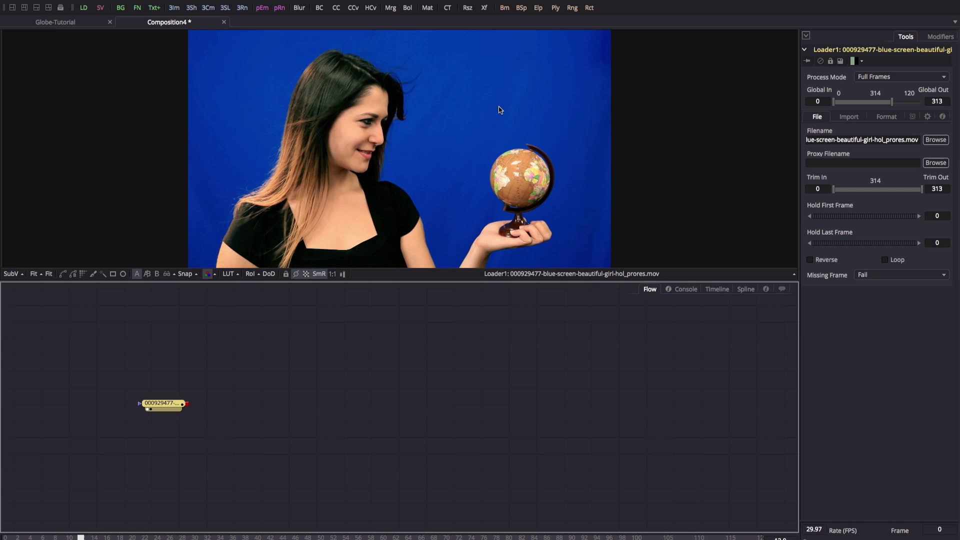
drag(170, 405, 170, 410)
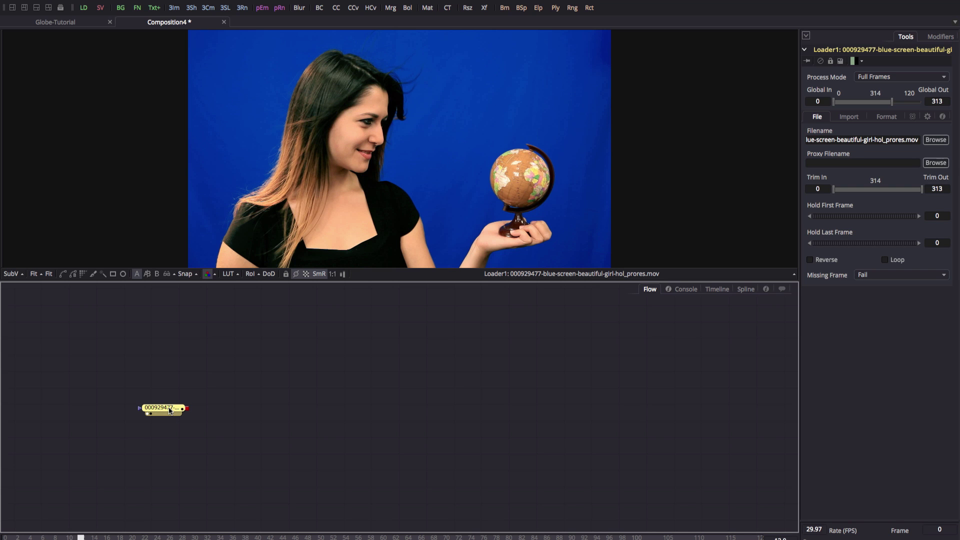
click(280, 356)
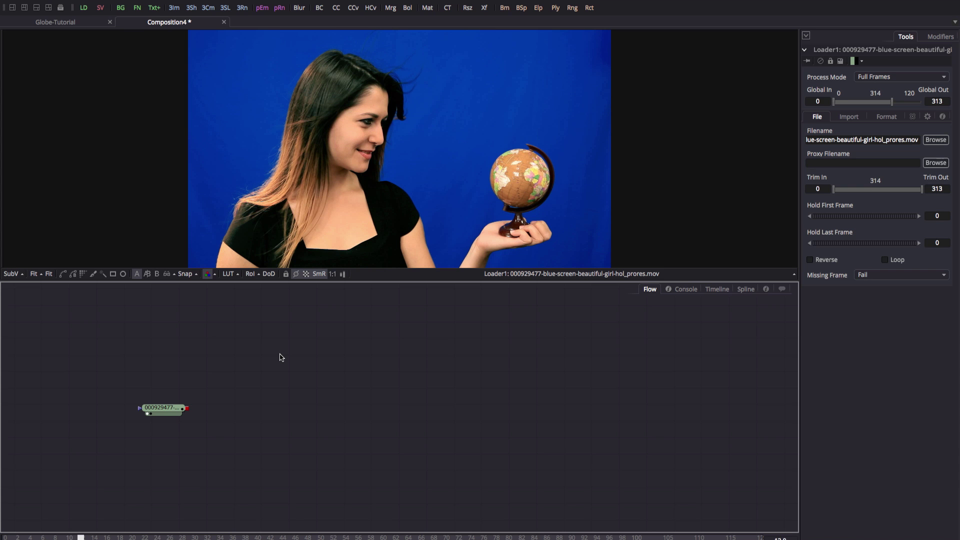
key(shift+space)
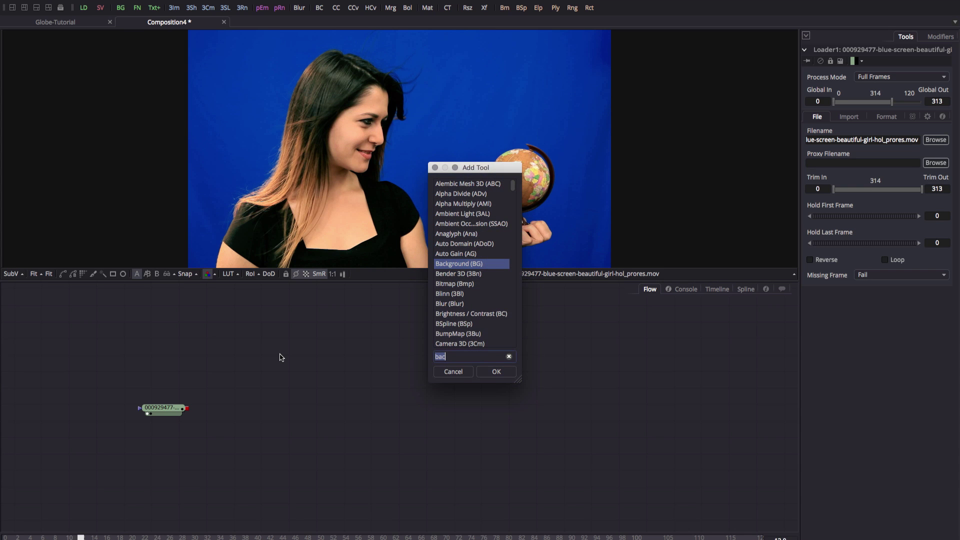
text(ch)
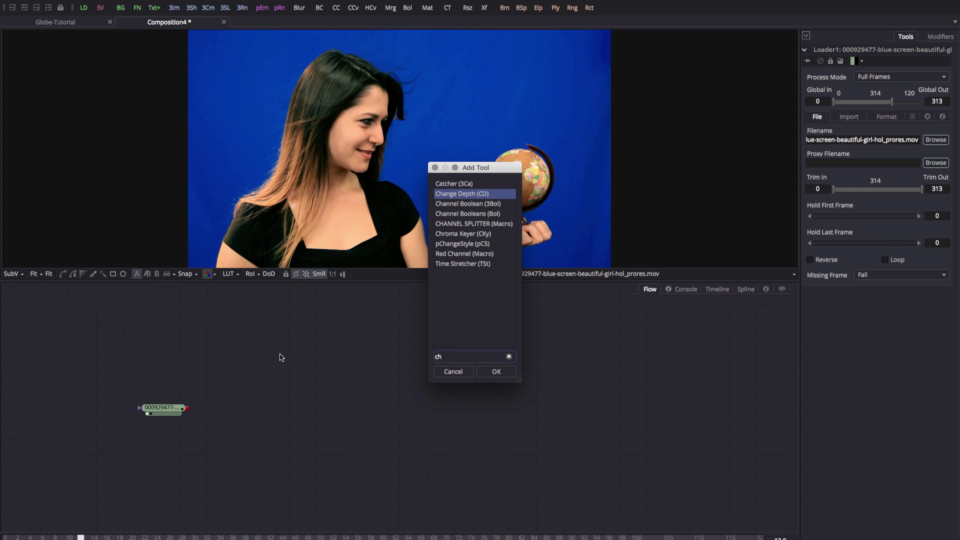
key(Down)
key(Down)
key(Return)
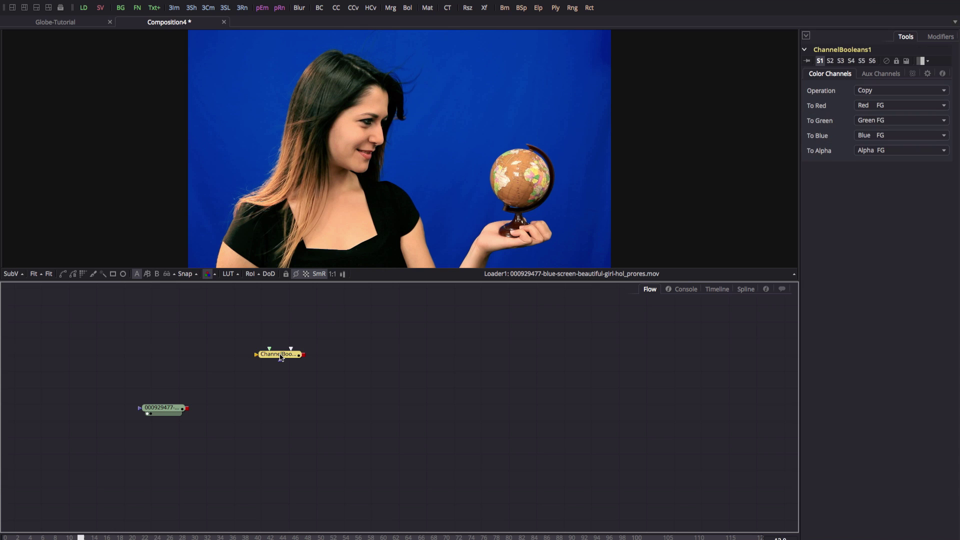
mouse_move(280, 357)
mouse_down()
mouse_move(288, 374)
mouse_move(293, 367)
mouse_move(288, 381)
mouse_move(274, 376)
mouse_move(284, 365)
mouse_move(266, 376)
mouse_move(267, 363)
mouse_up()
- Set To Green and To Blue to Red FG and To Alpha to Do Nothing, and feed the clip into the Channel Booleans node in the viewer
click(888, 122)
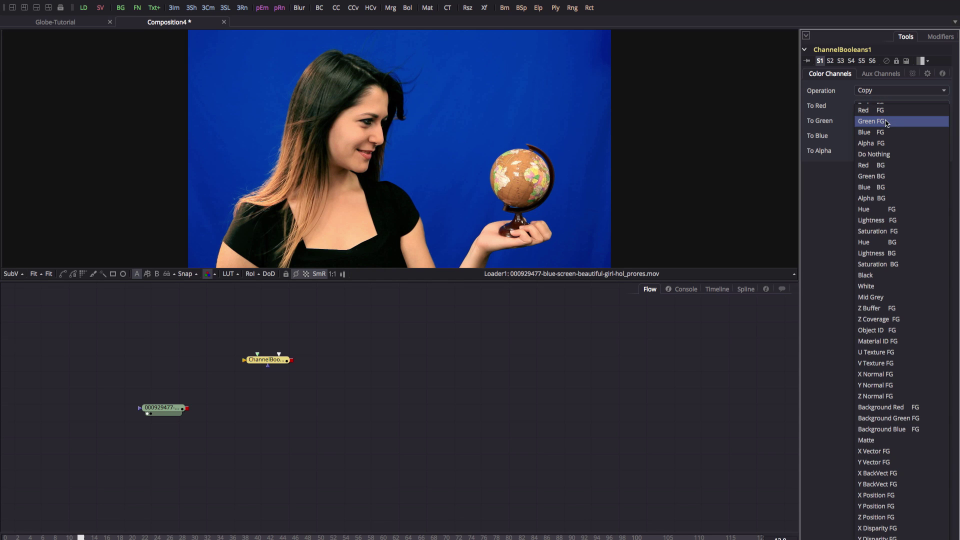
click(886, 111)
click(883, 135)
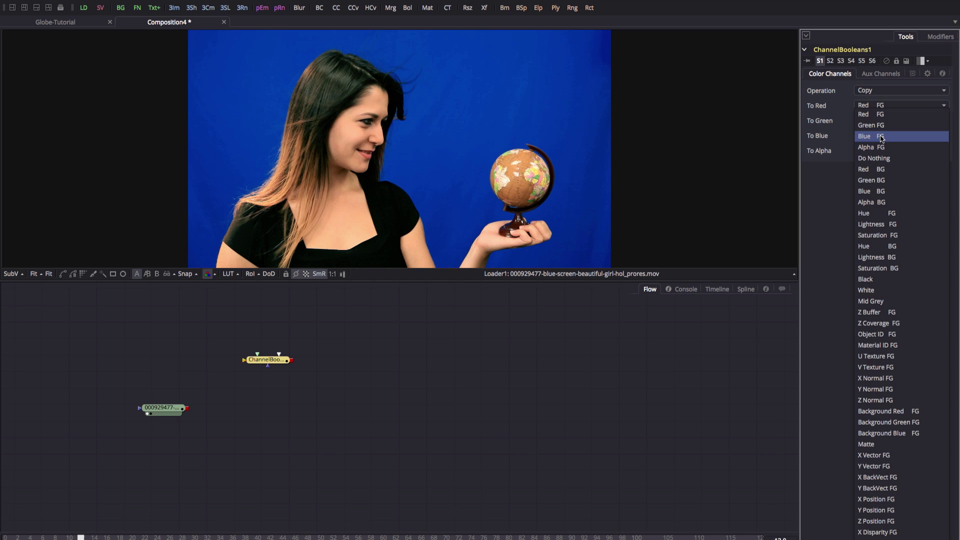
click(883, 118)
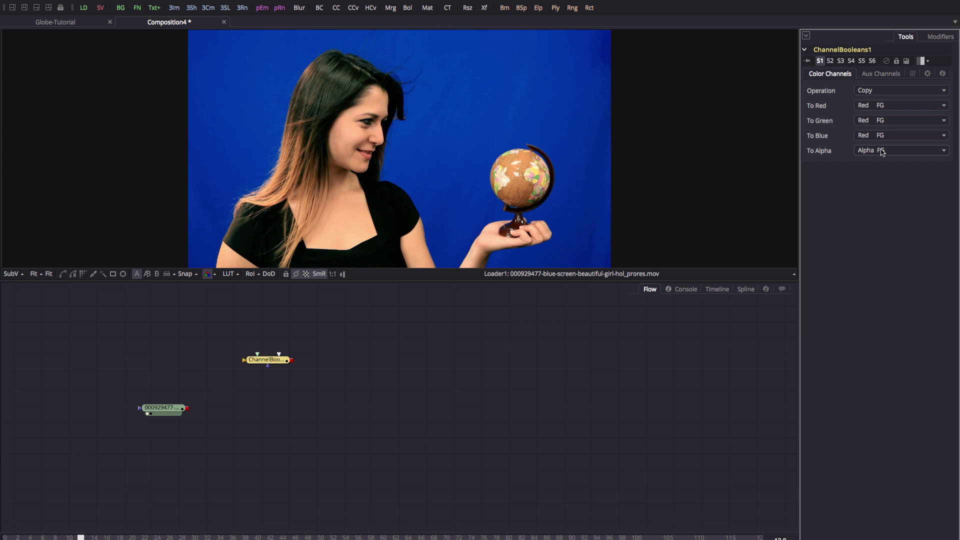
click(882, 151)
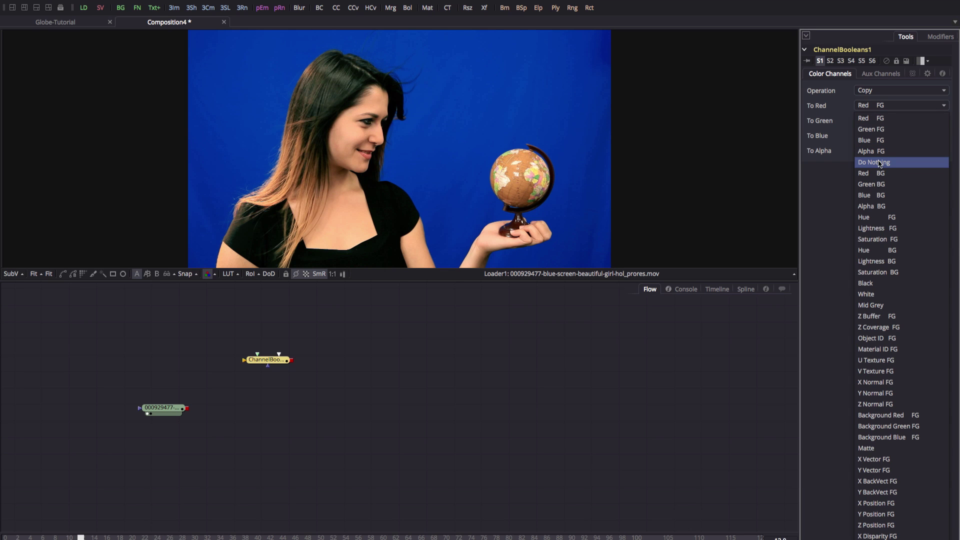
click(880, 162)
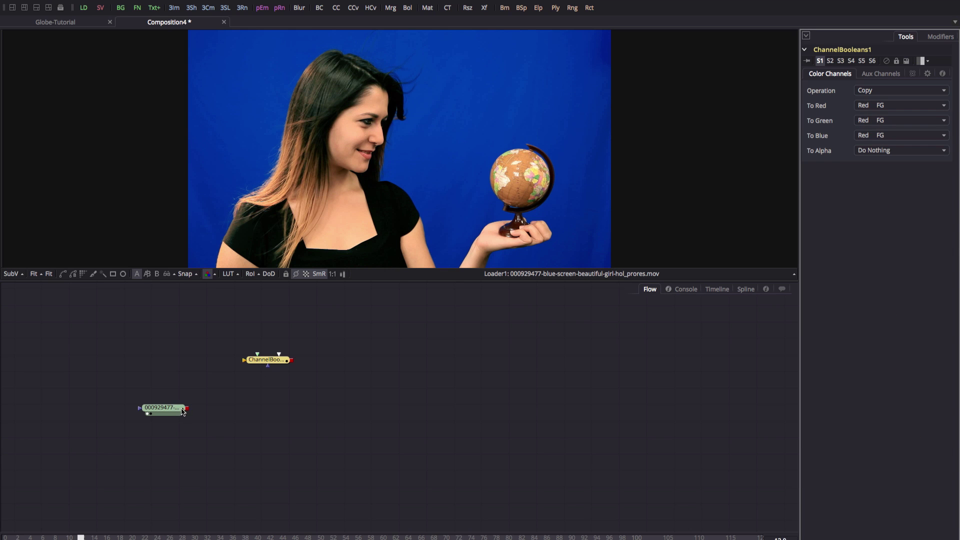
drag(187, 409, 391, 166)
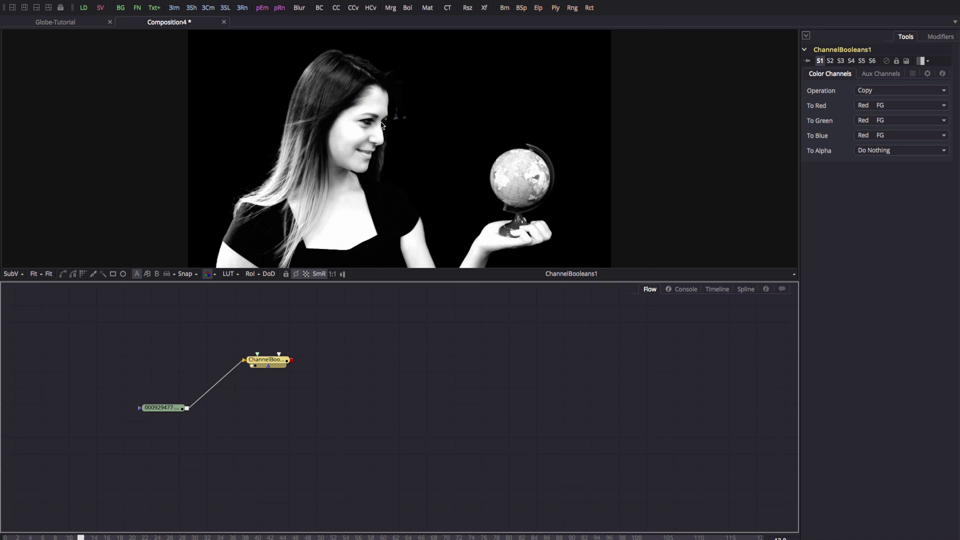
drag(266, 362, 281, 374)
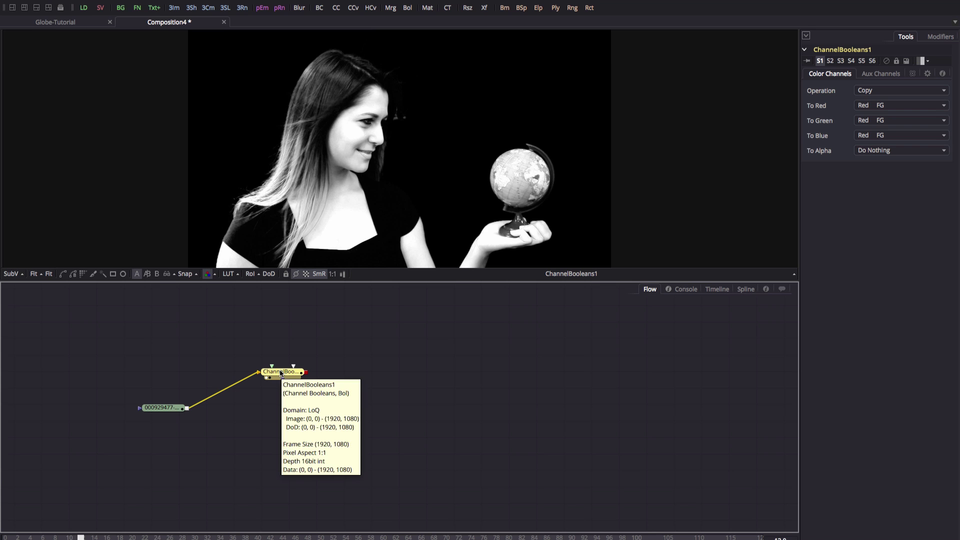
- Create a macro from the Channel Booleans node and name it Red Channel
right_click(281, 373)
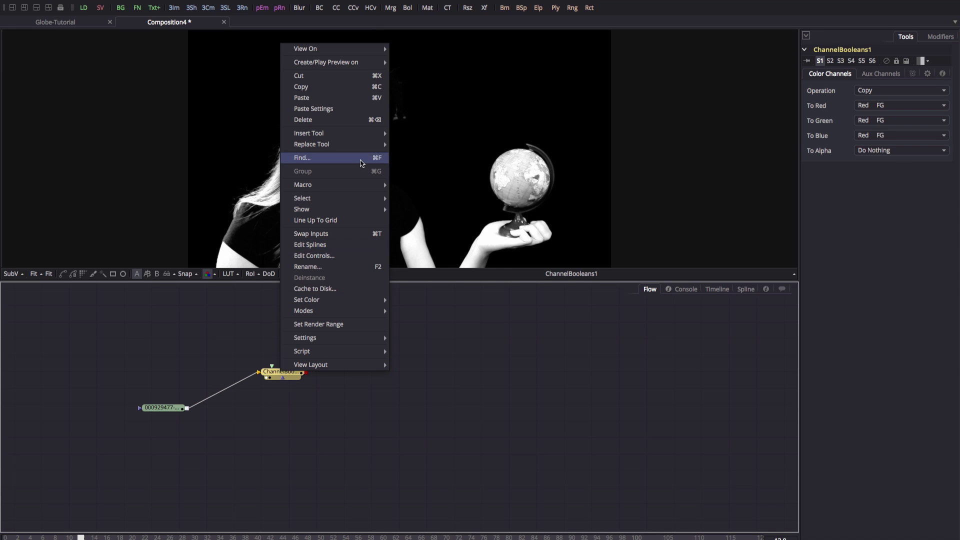
mouse_move(347, 185)
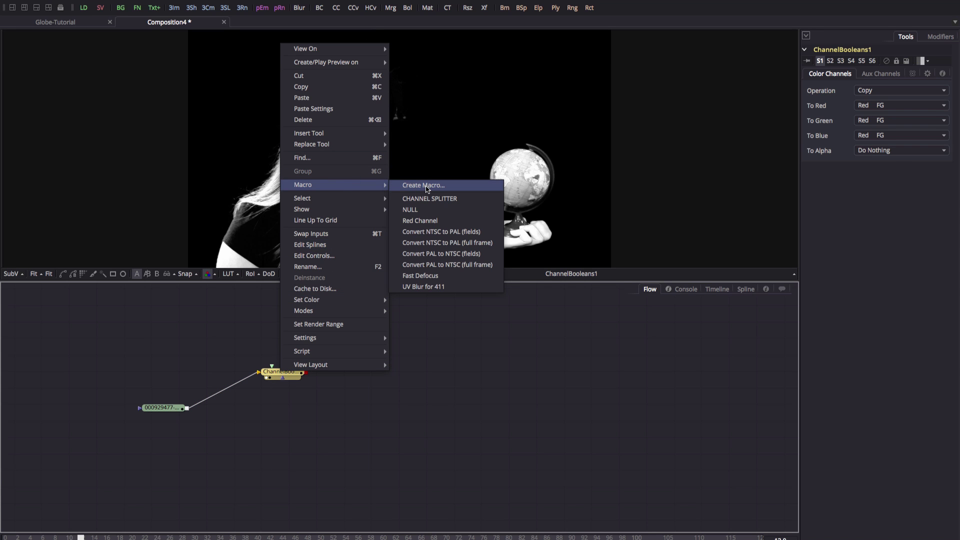
click(427, 189)
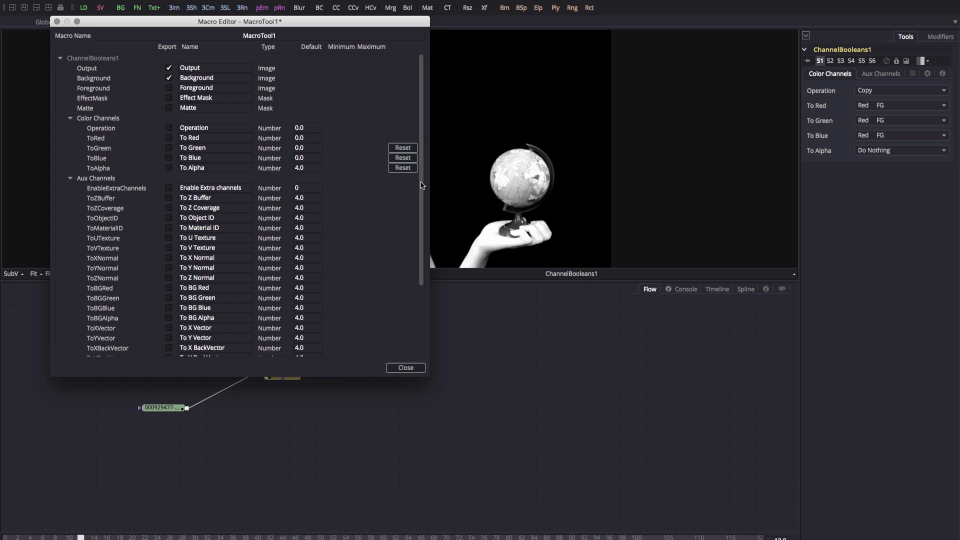
scroll(424, 202, down, 3)
drag(423, 199, 425, 169)
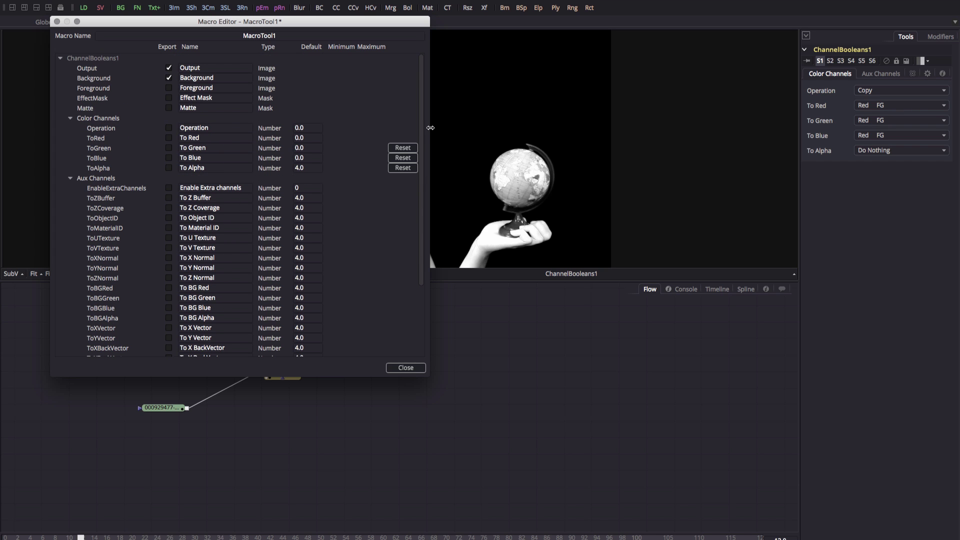
drag(431, 128, 437, 88)
double_click(251, 35)
text(Red C)
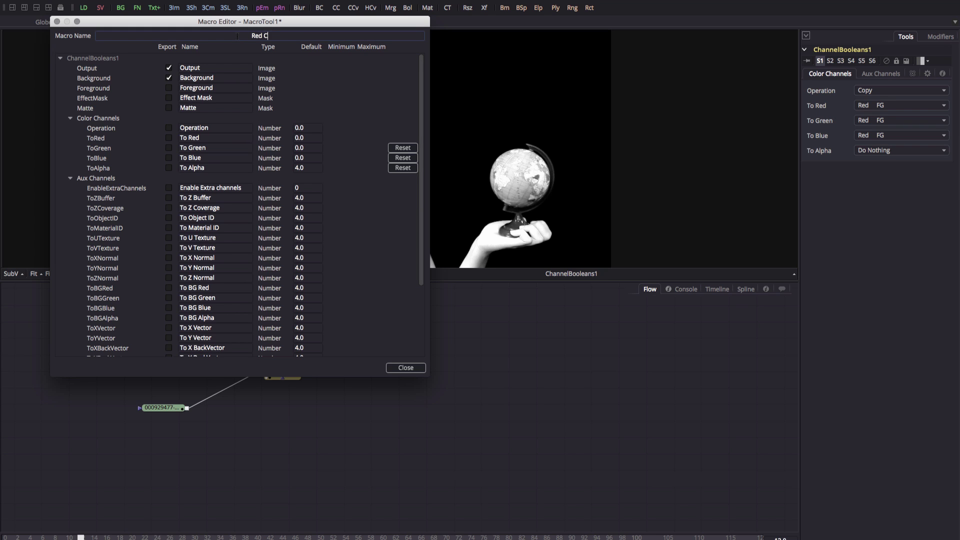
text(hannel)
- Save the macro as Red Channel in the Macros folder, replacing the existing file
click(406, 368)
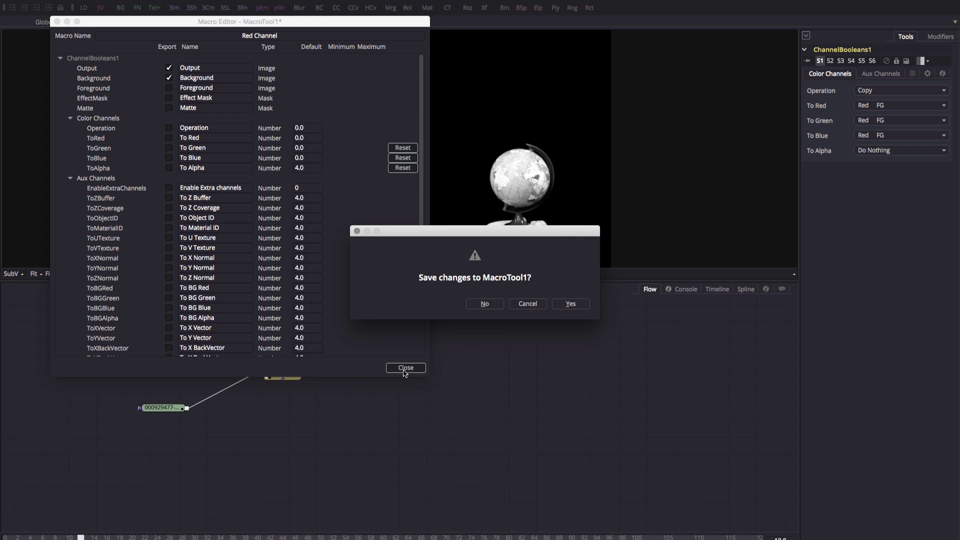
click(570, 303)
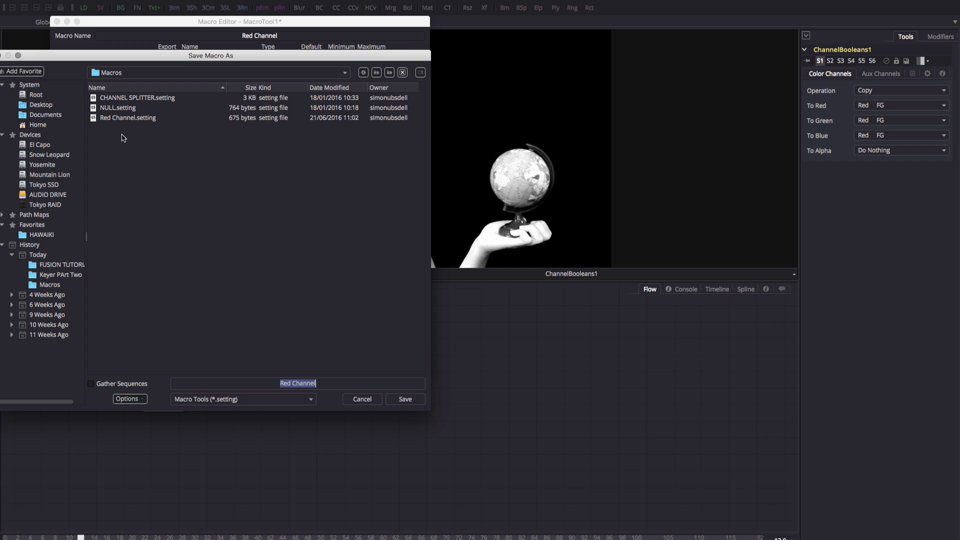
click(407, 402)
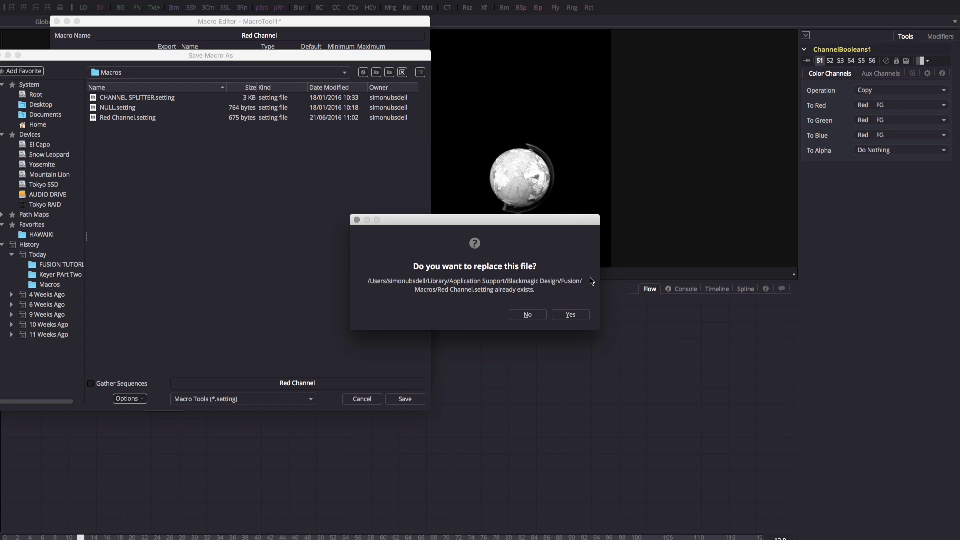
click(571, 316)
- Delete the original Channel Booleans node from the flow
click(392, 466)
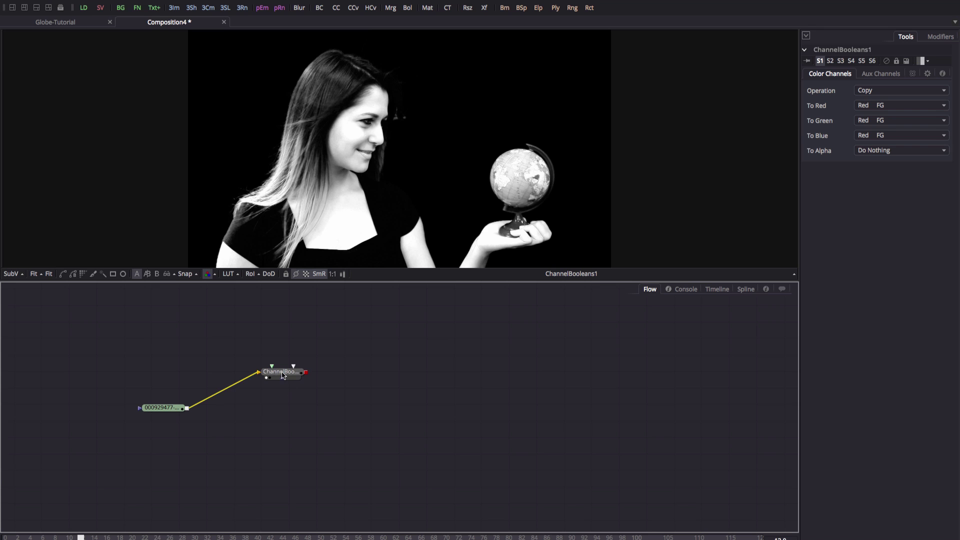
drag(282, 373, 304, 372)
key(Delete)
- Add the Red Channel macro to the flow, connect the clip's loader node to it, and place it above the loader
click(311, 369)
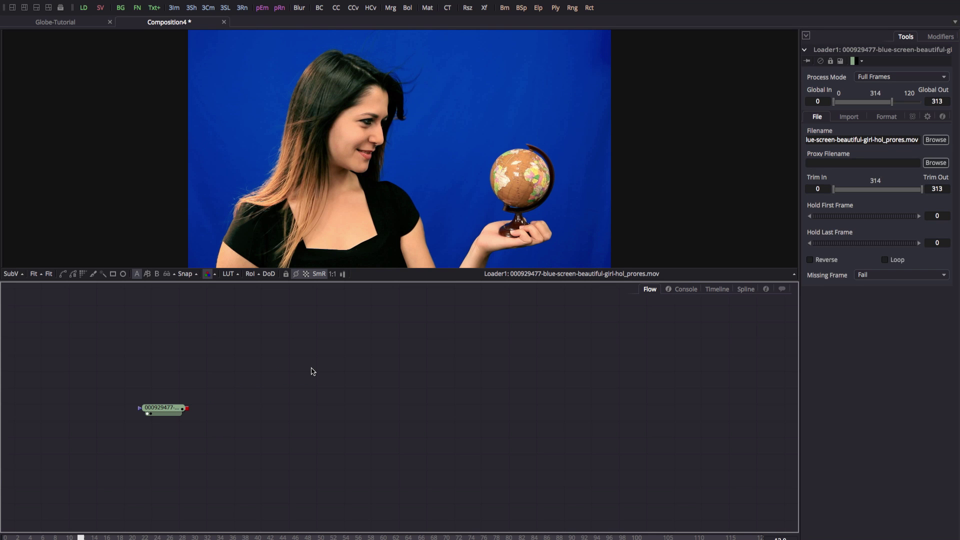
key(ctrl+space)
text(red)
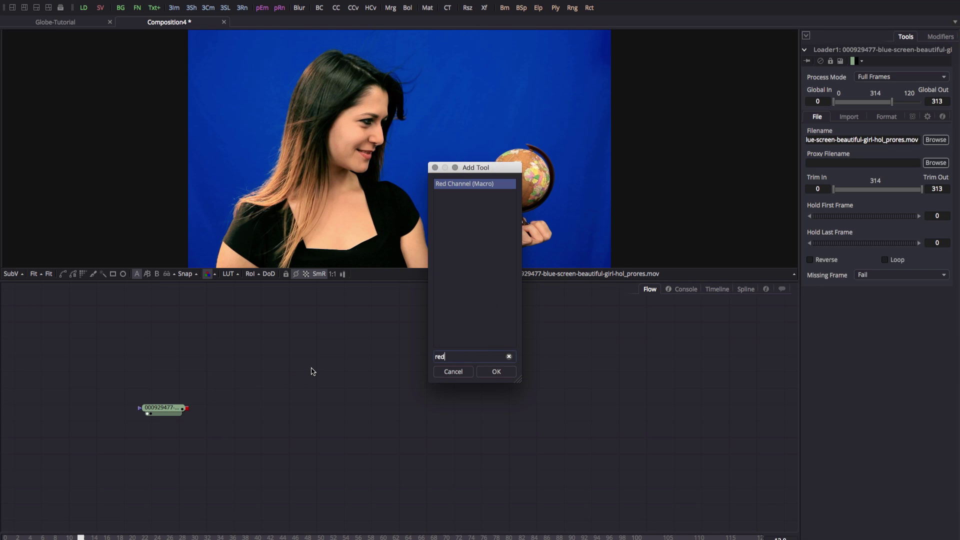
key(Return)
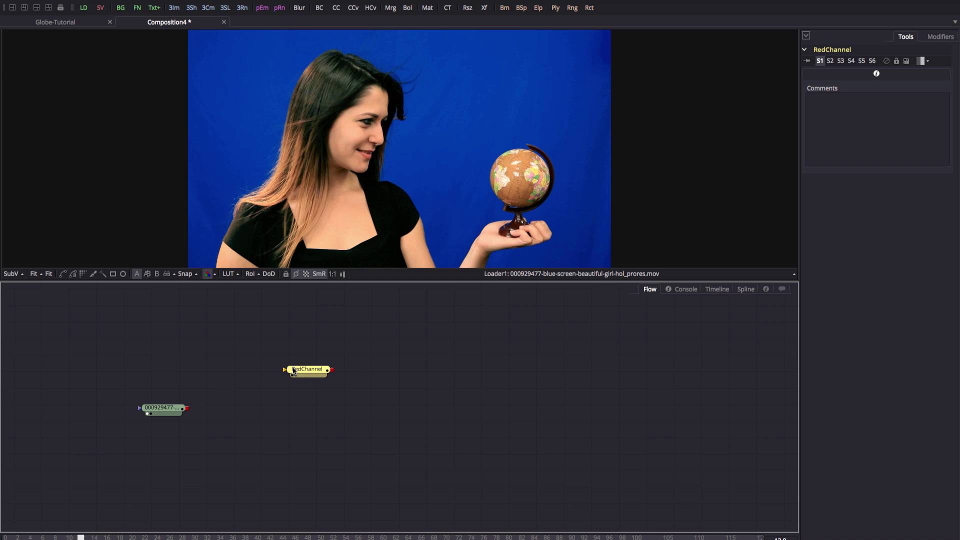
drag(187, 409, 351, 136)
drag(307, 369, 254, 366)
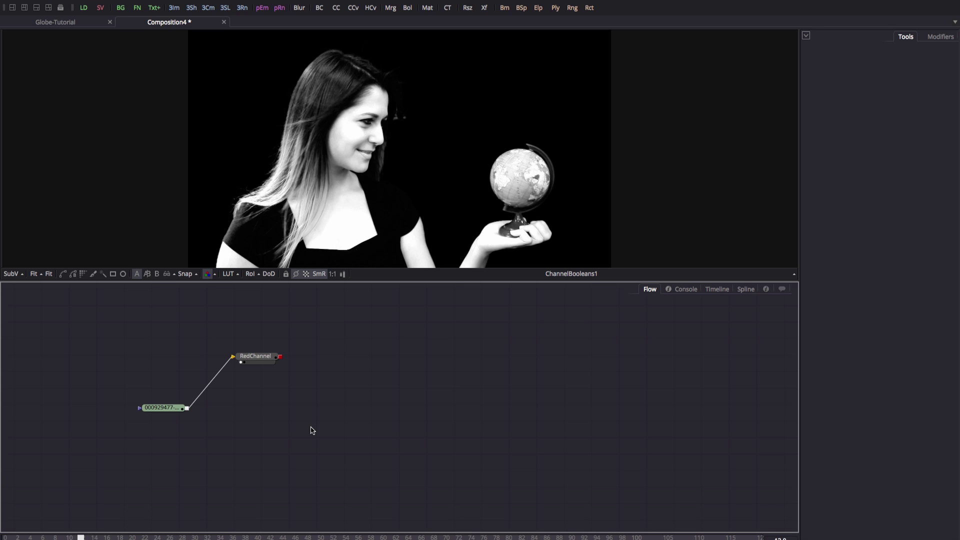
- Add another Channel Booleans node below the Red Channel macro node
key(ctrl+space)
text(ch)
key(Down)
key(Down)
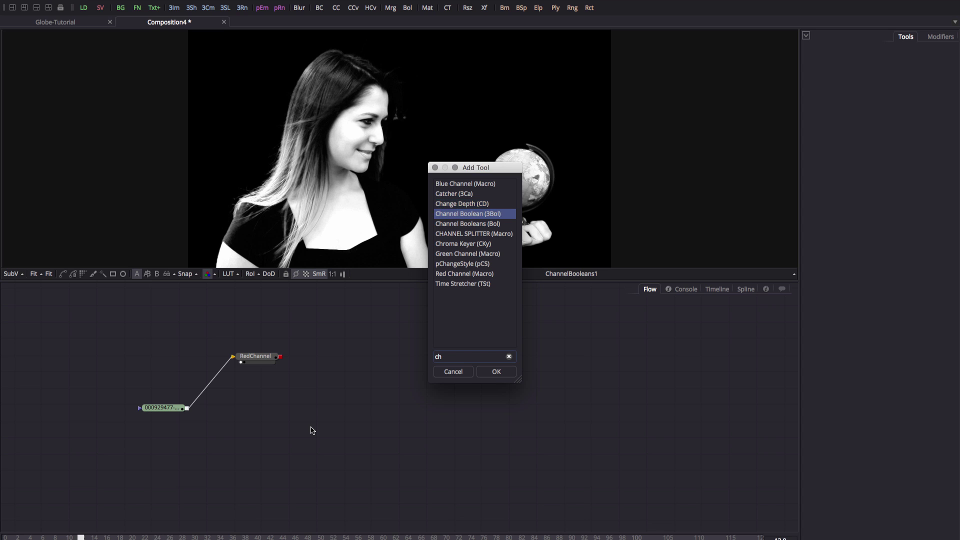
key(Return)
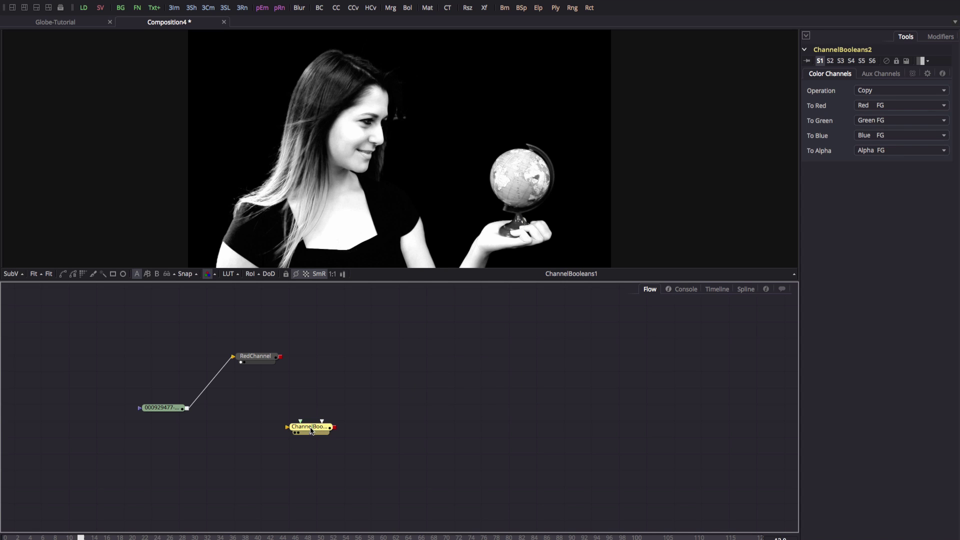
- Set the new Channel Booleans node's To Red and To Green to Blue FG and To Alpha to Do Nothing
click(873, 106)
click(874, 128)
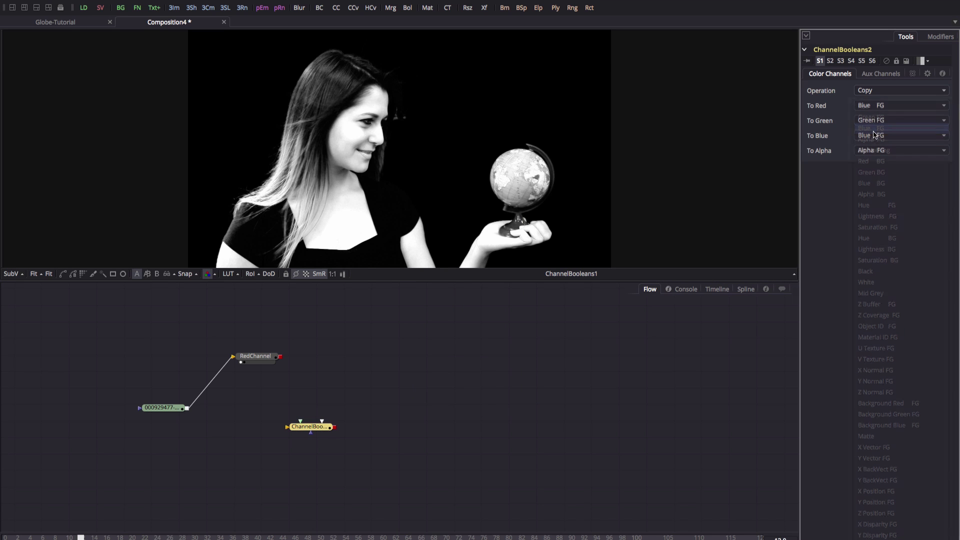
click(879, 121)
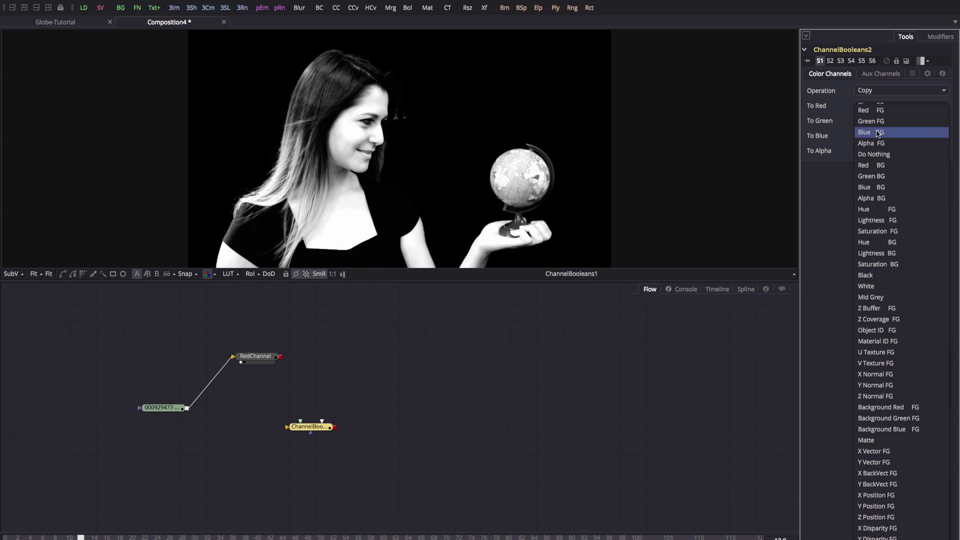
click(879, 131)
click(892, 150)
click(888, 159)
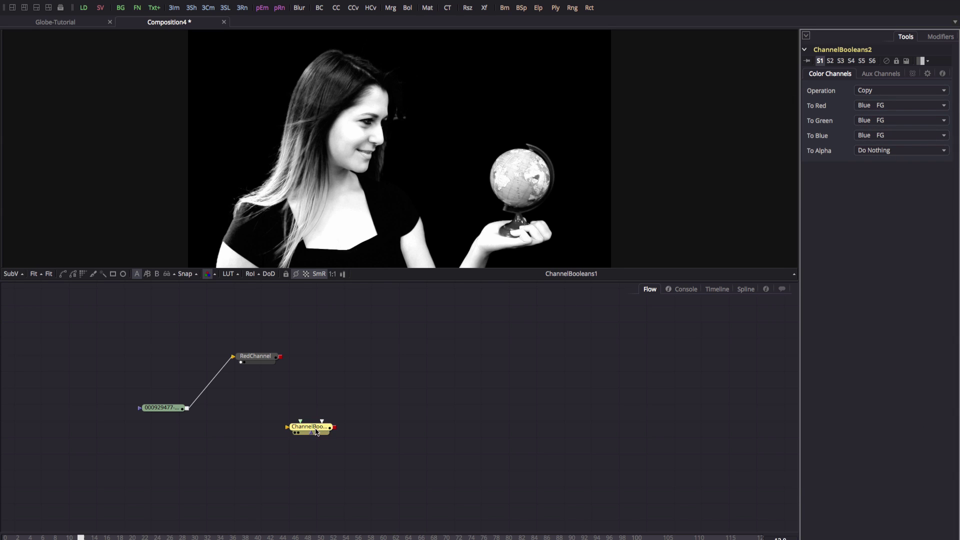
- Create a macro from the new Channel Booleans node, exporting its Output and Background, and name it Blue Channel
drag(315, 430, 284, 428)
right_click(284, 428)
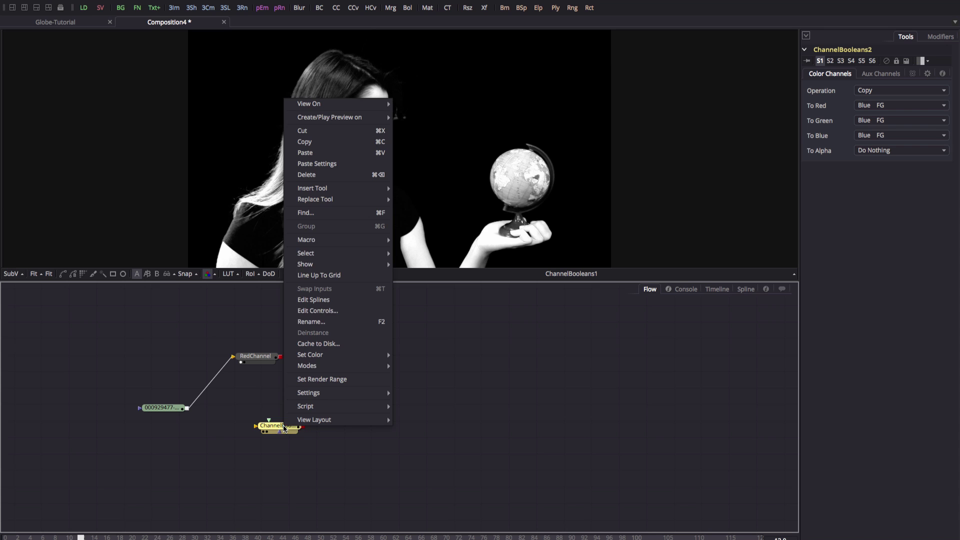
mouse_move(350, 240)
click(419, 242)
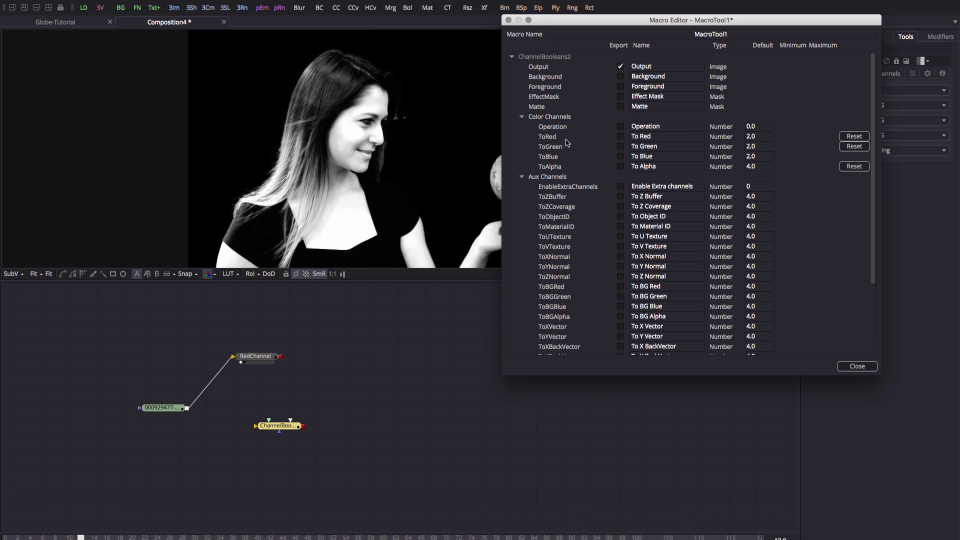
click(184, 409)
drag(751, 35, 663, 30)
text(Blue Channel)
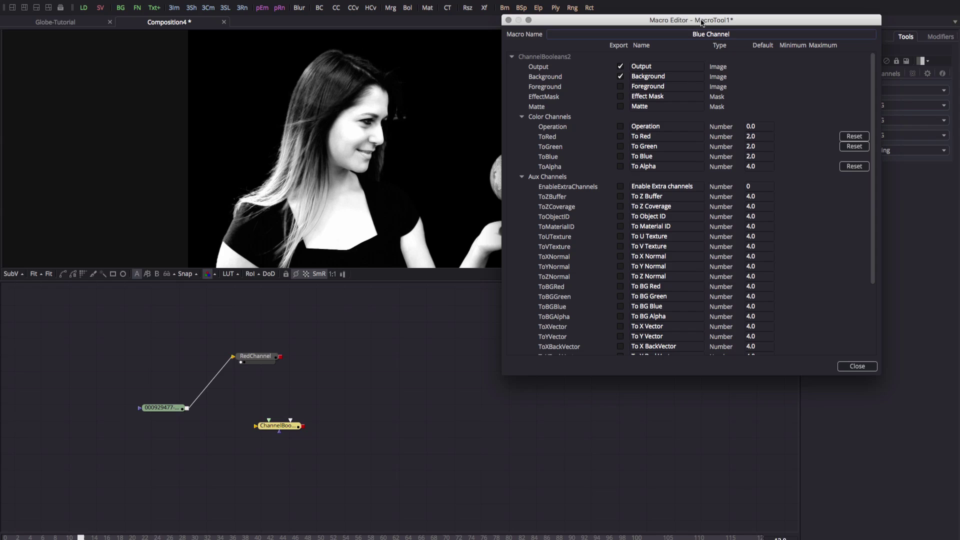
- Save the macro as Blue Channel in the Fusion Macros folder, replacing the existing file
click(863, 370)
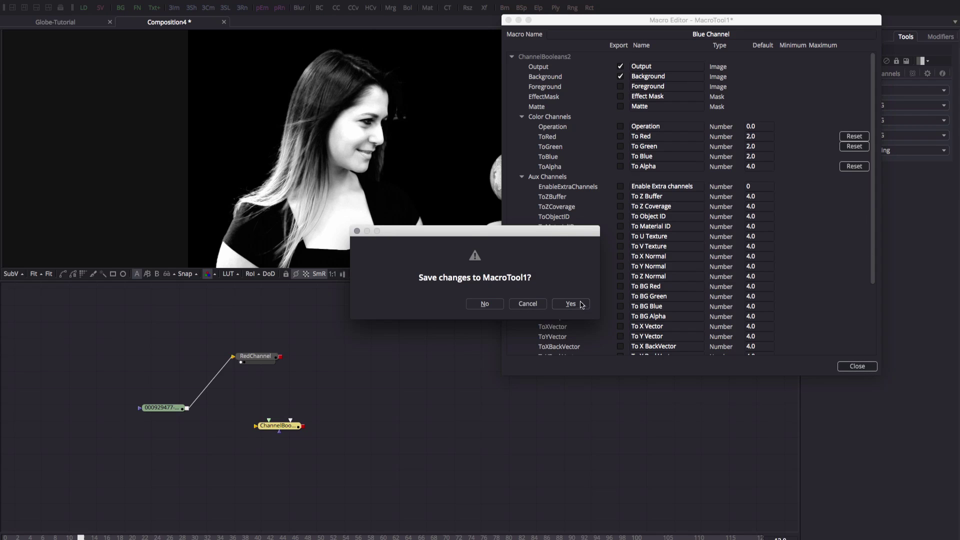
click(577, 302)
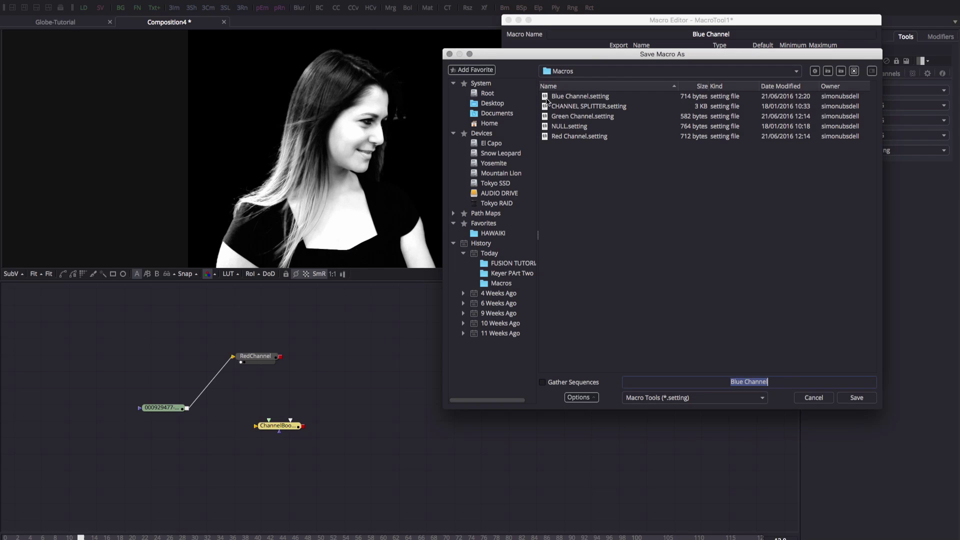
click(604, 74)
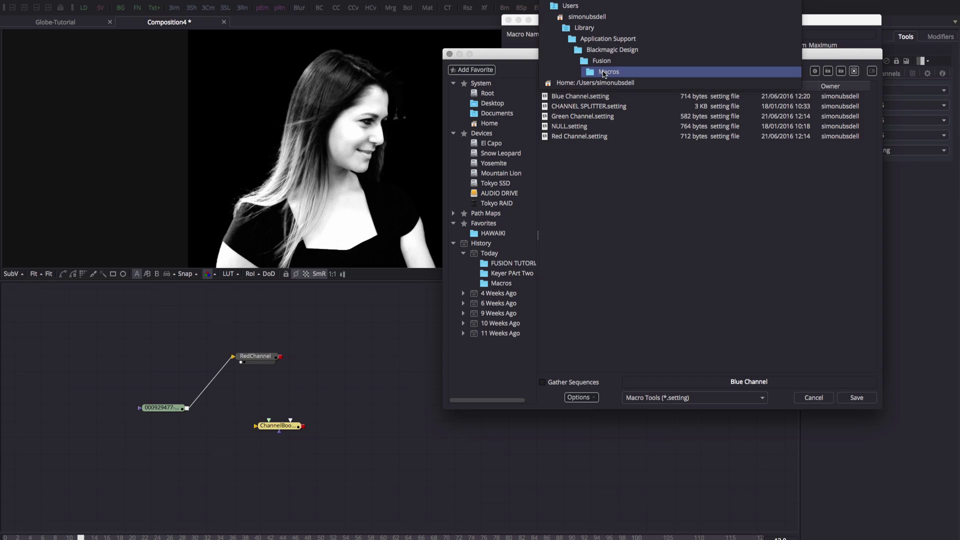
click(604, 72)
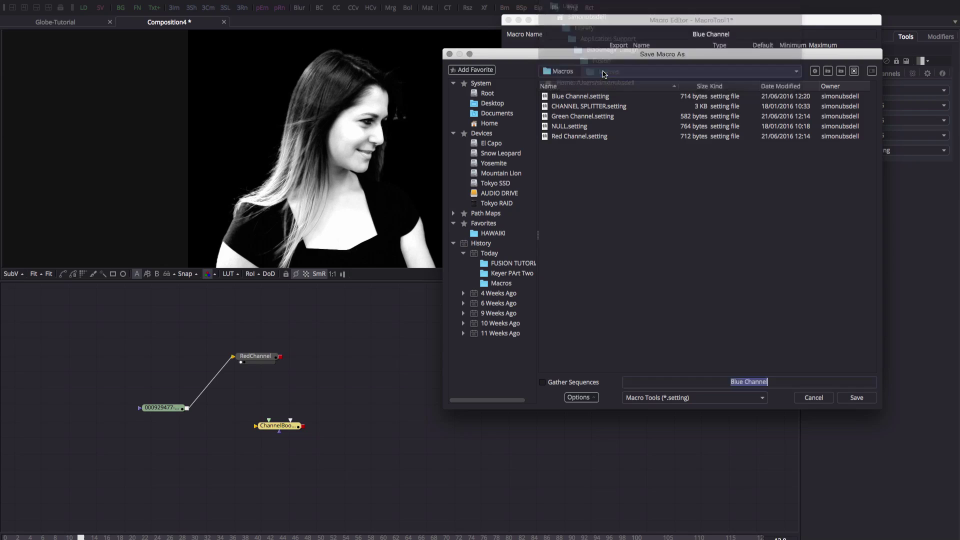
click(856, 397)
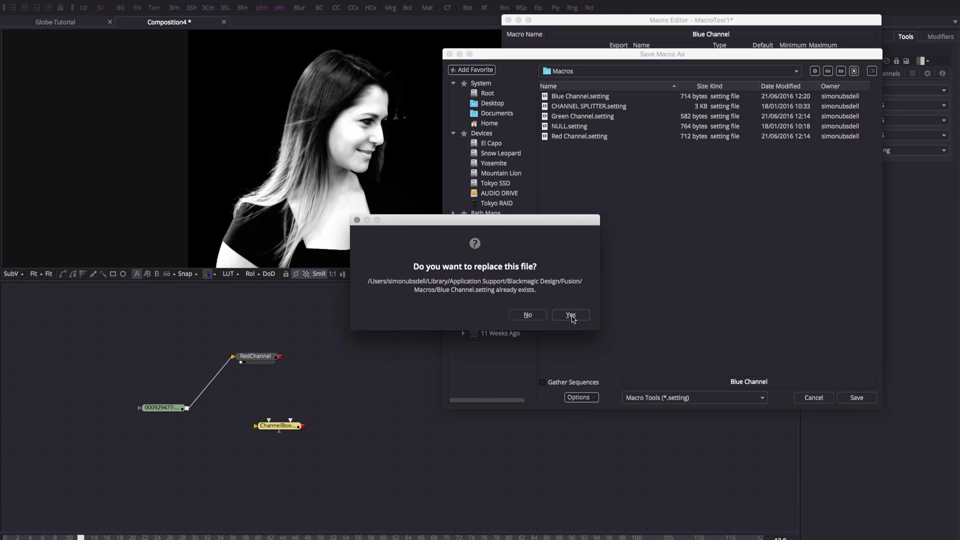
click(570, 314)
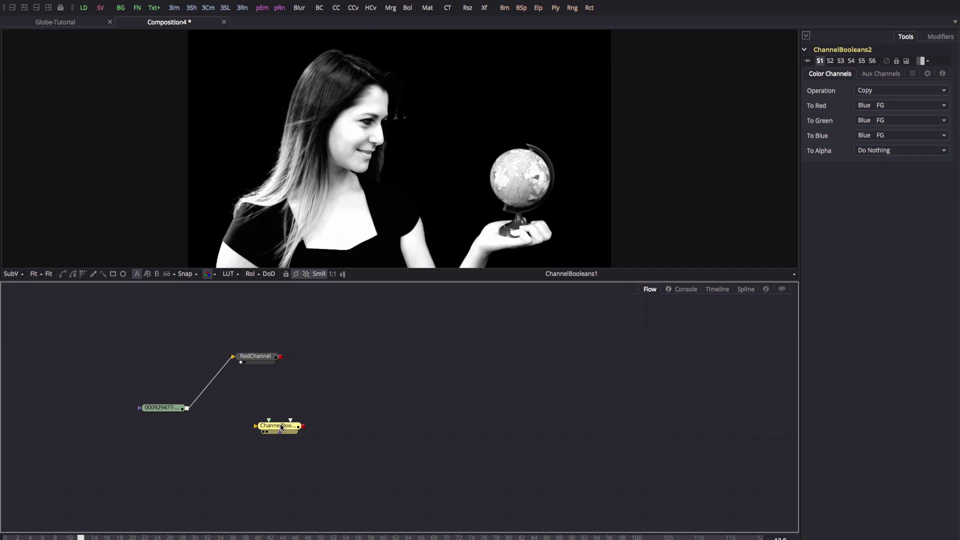
- Replace the Channel Booleans node with the Blue Channel macro, feed it from the clip's loader node, and view its output
key(Delete)
key(shift+space)
text(blue)
key(Return)
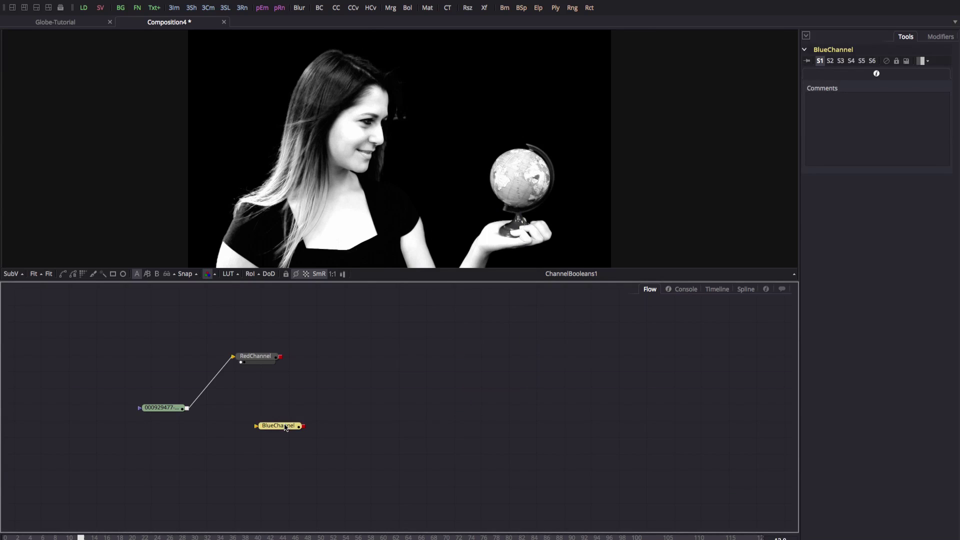
drag(186, 410, 237, 426)
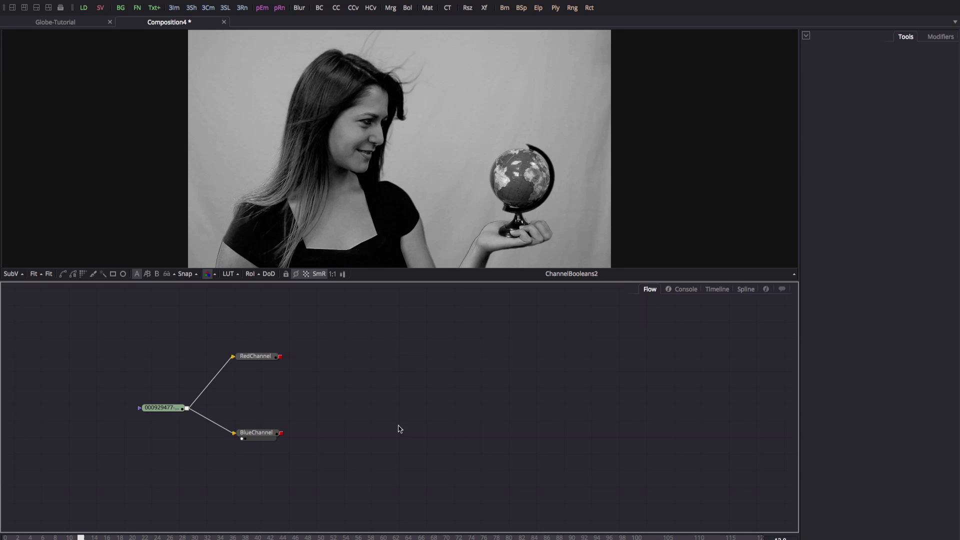
- Add a Channel Booleans node after the Blue Channel macro node
click(256, 434)
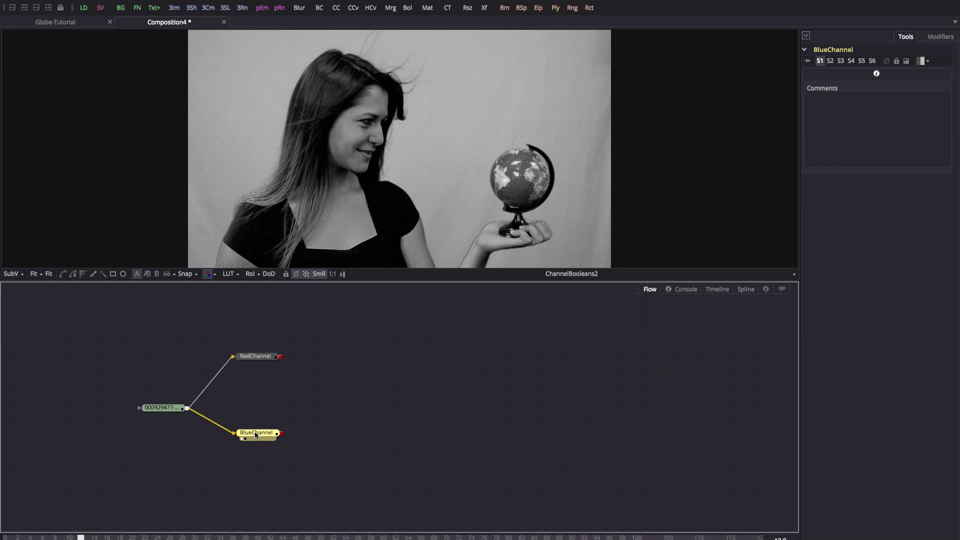
key(ctrl+space)
text(ch)
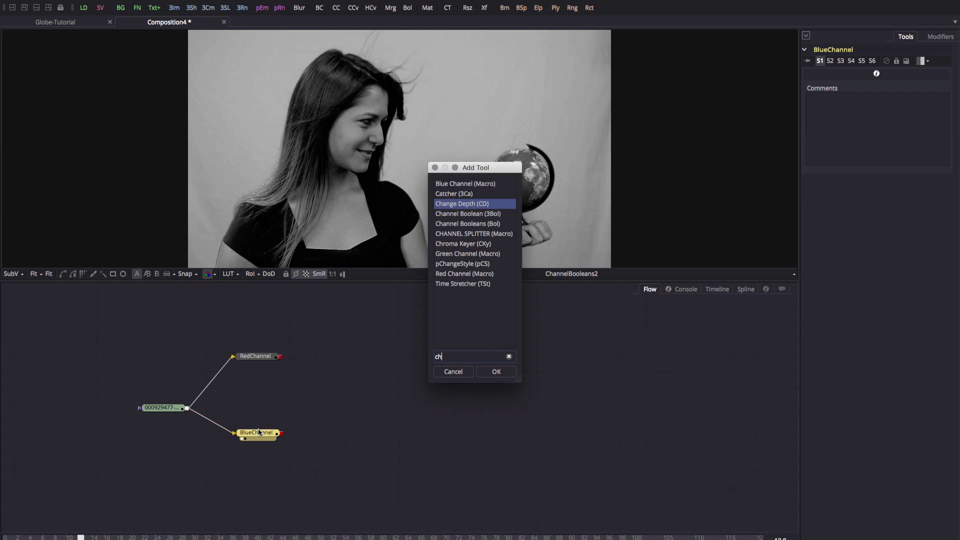
key(Down)
key(Down)
key(Return)
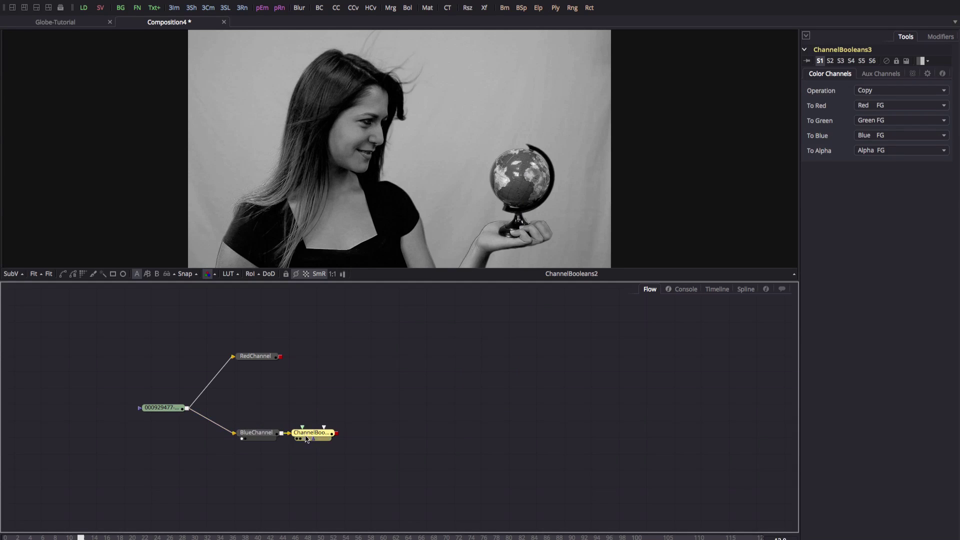
- Set the new Channel Booleans node's Operation to Negative and To Alpha to Do Nothing, and view its output
click(873, 92)
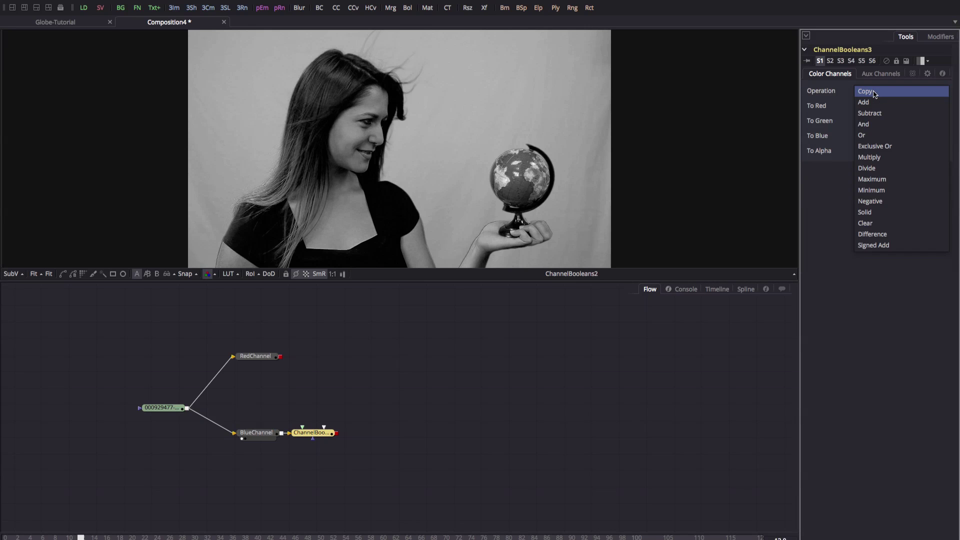
click(870, 201)
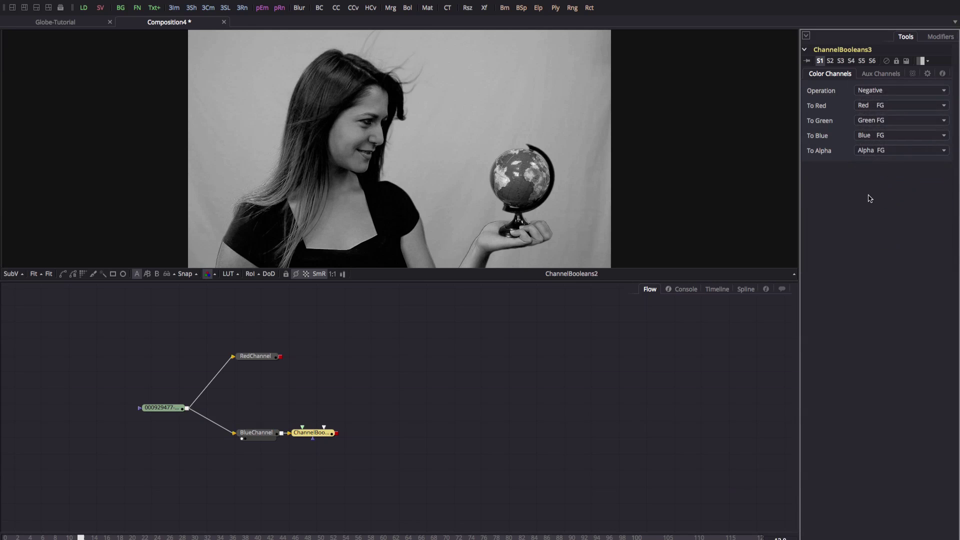
click(878, 105)
click(878, 164)
drag(314, 436, 426, 102)
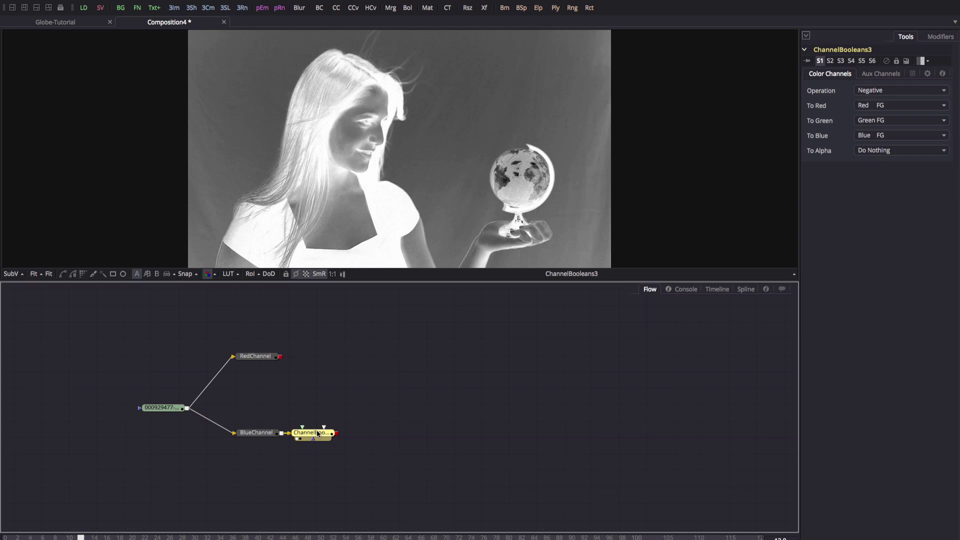
- Add a Color Curves node after the inverting Channel Booleans node
key(shift+space)
text(col)
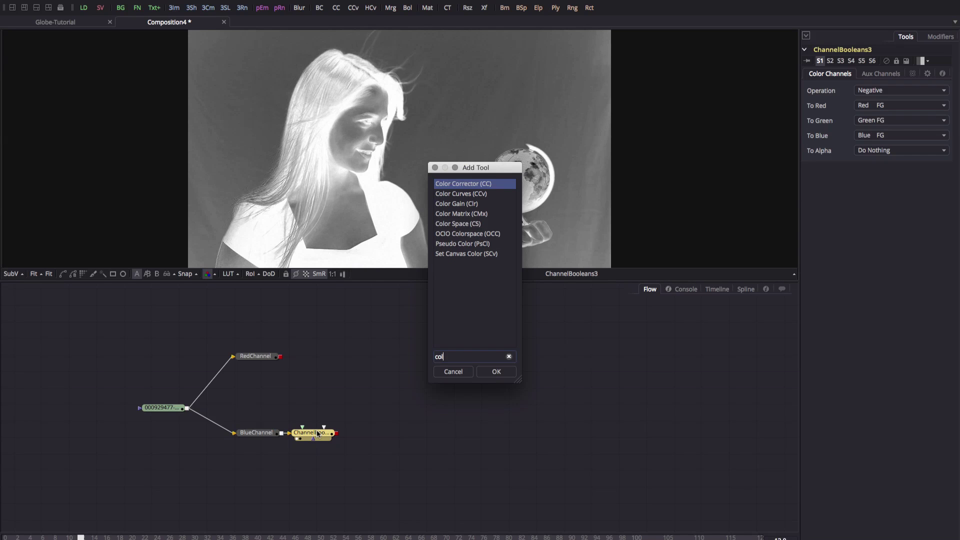
key(Down)
key(Return)
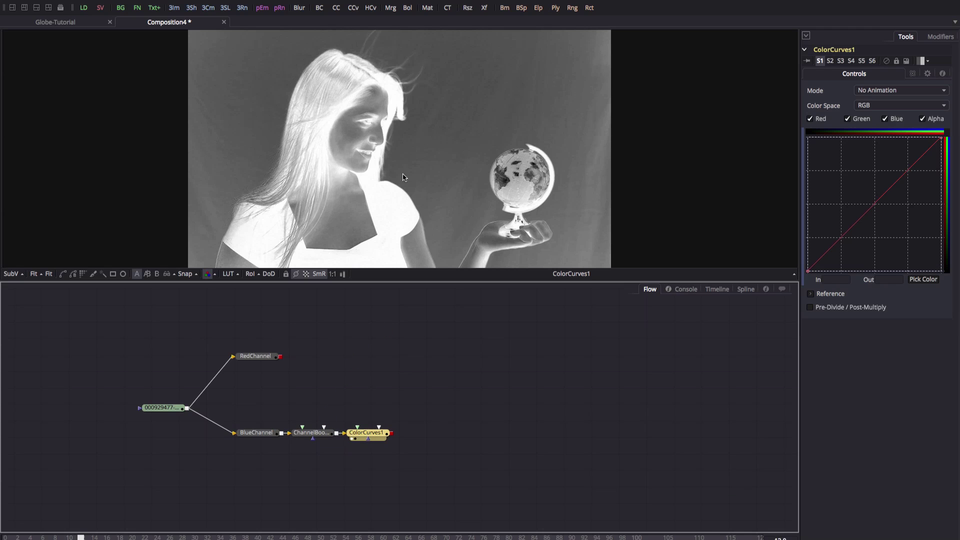
- Steepen the color curve by setting its black point at In about 0.50 and its white point at In about 0.59
drag(825, 254, 876, 274)
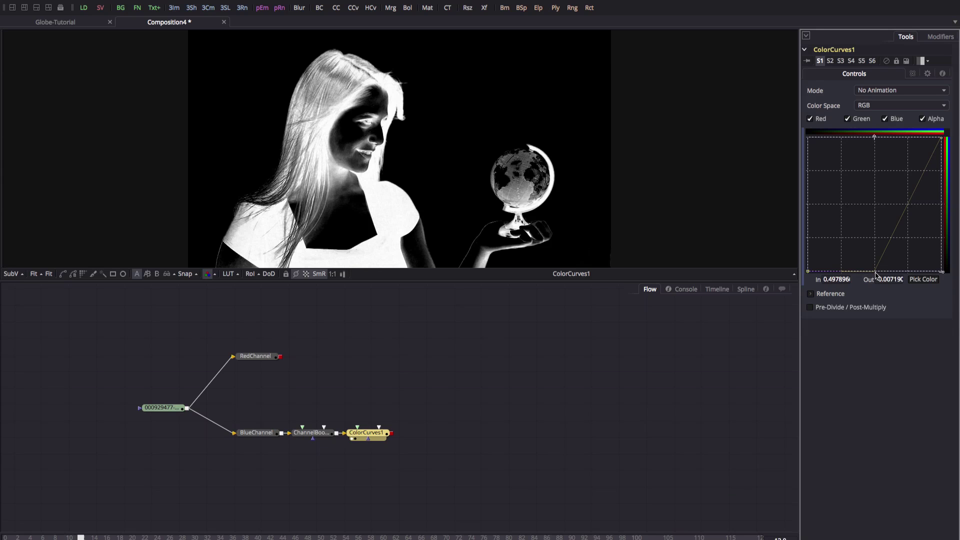
drag(928, 162, 888, 141)
click(755, 287)
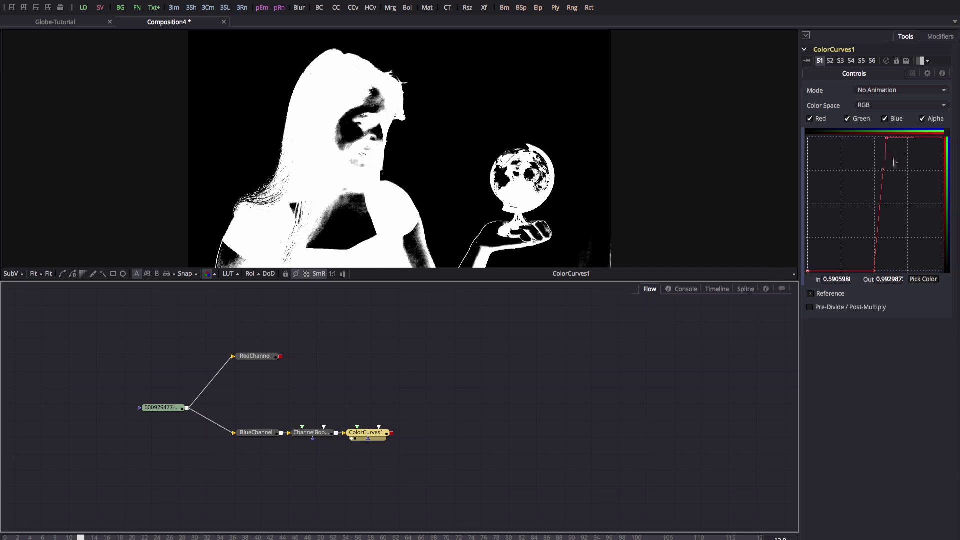
- Show all the Color Curves splines in the spline editor, fit them, and move the upper point to In 0.54, Out 1.0
click(746, 290)
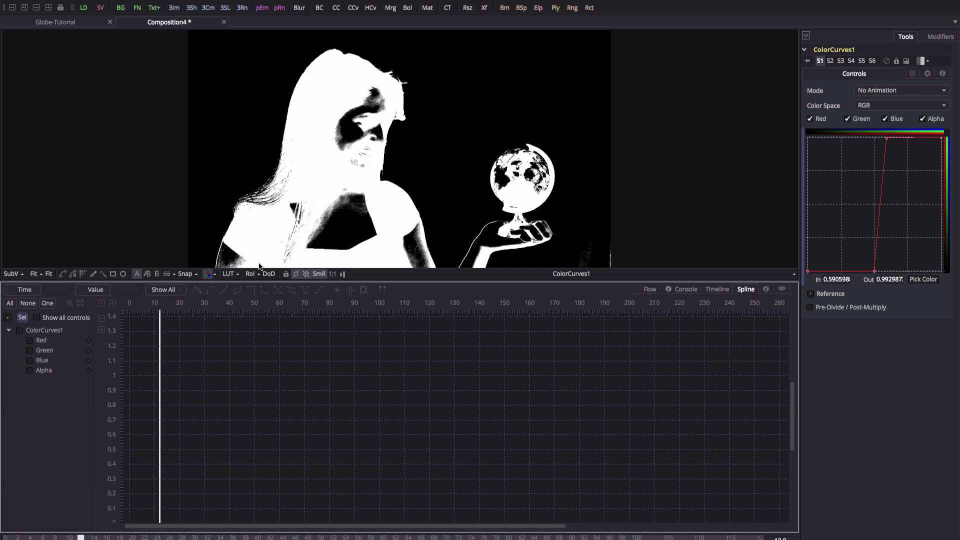
click(20, 330)
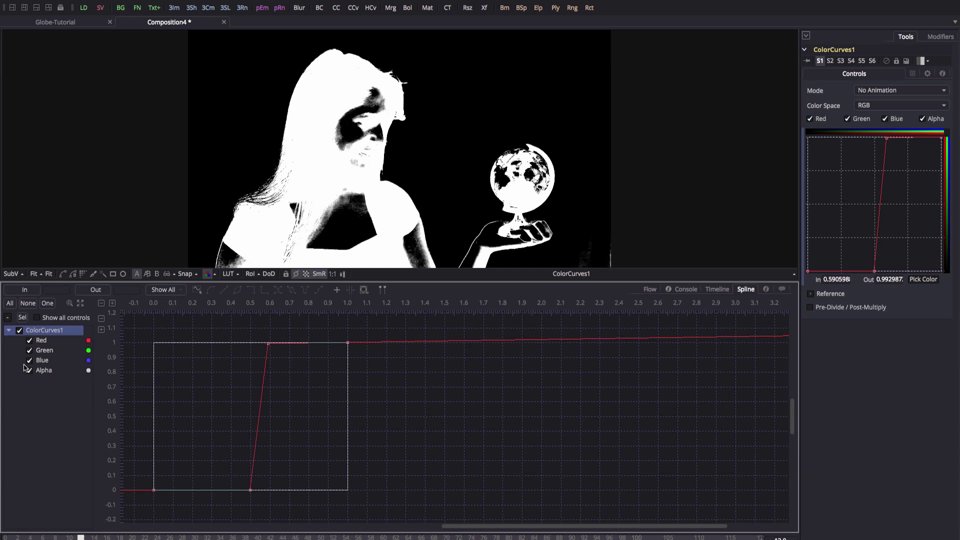
click(80, 304)
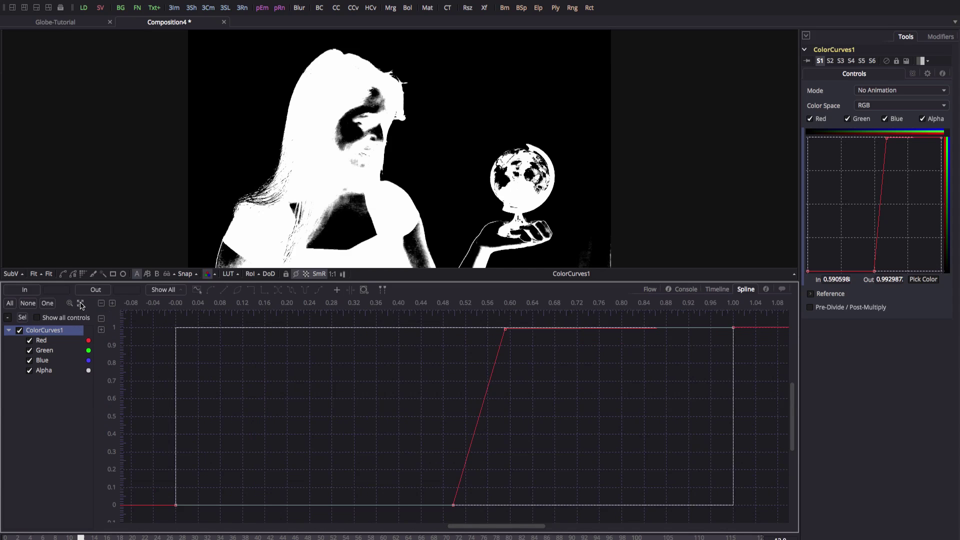
click(502, 331)
drag(503, 331, 472, 329)
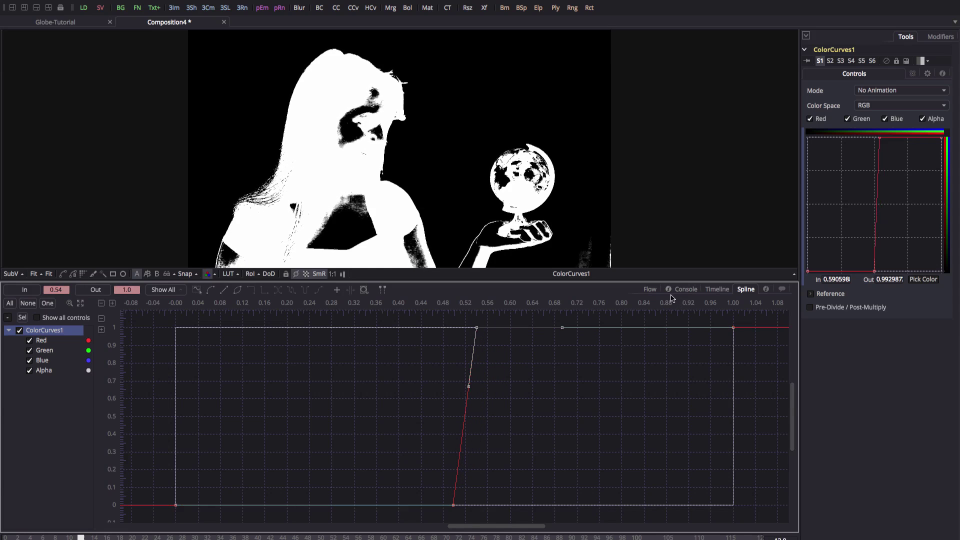
- Return to the flow, space out the Color Curves and Red Channel nodes, and view the Red Channel output
click(650, 289)
drag(359, 440, 374, 436)
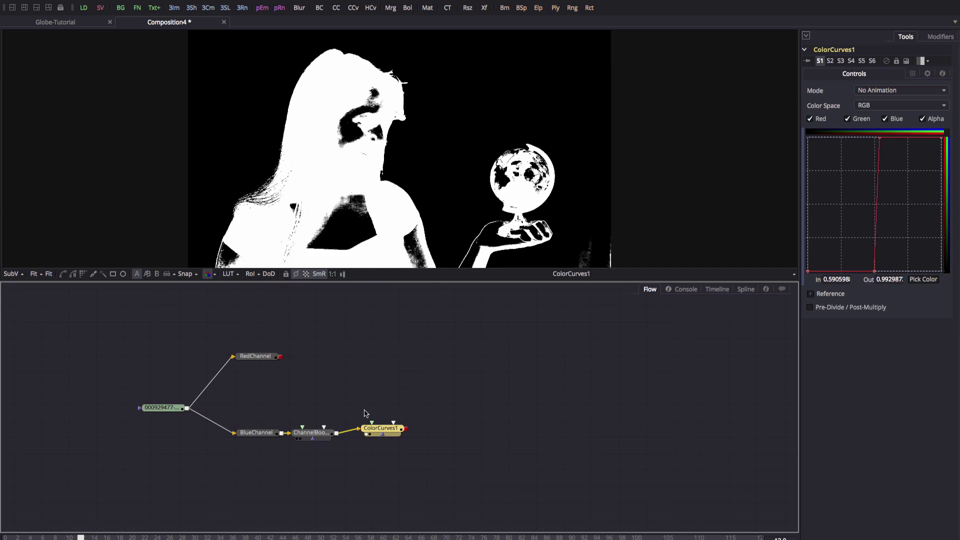
drag(374, 430, 375, 434)
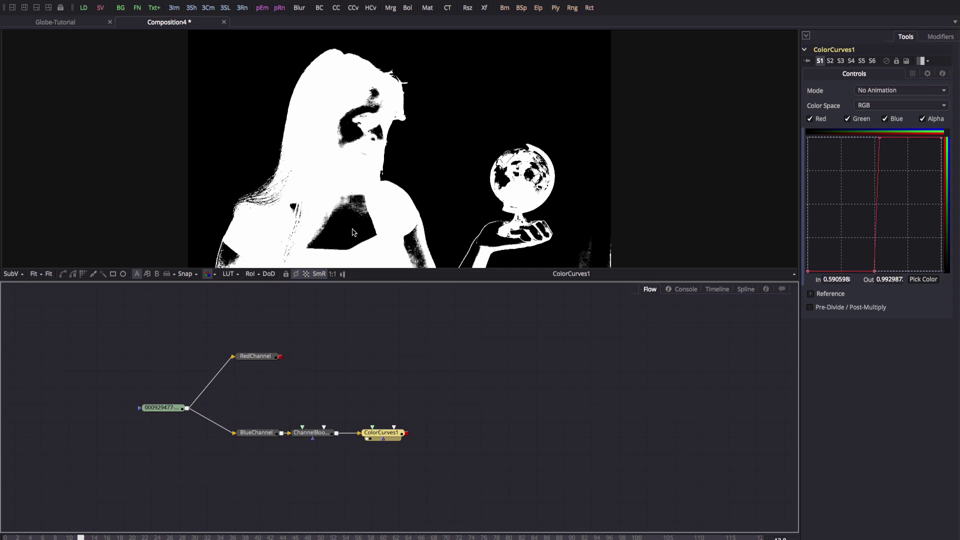
drag(256, 360, 372, 139)
drag(271, 356, 285, 358)
- Add a Channel Booleans node after the Color Curves node
click(382, 434)
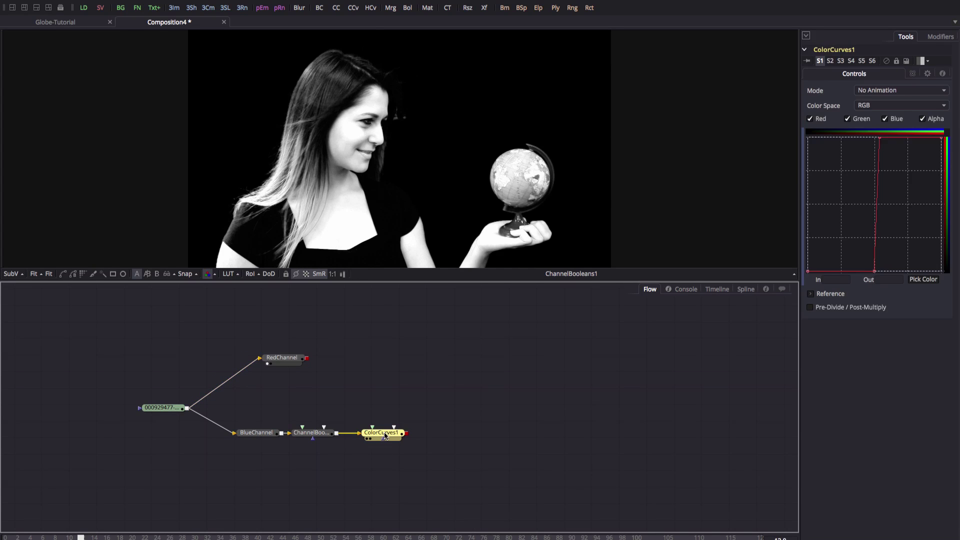
drag(384, 433, 383, 434)
key(ctrl+space)
text(ch)
key(Down)
key(Down)
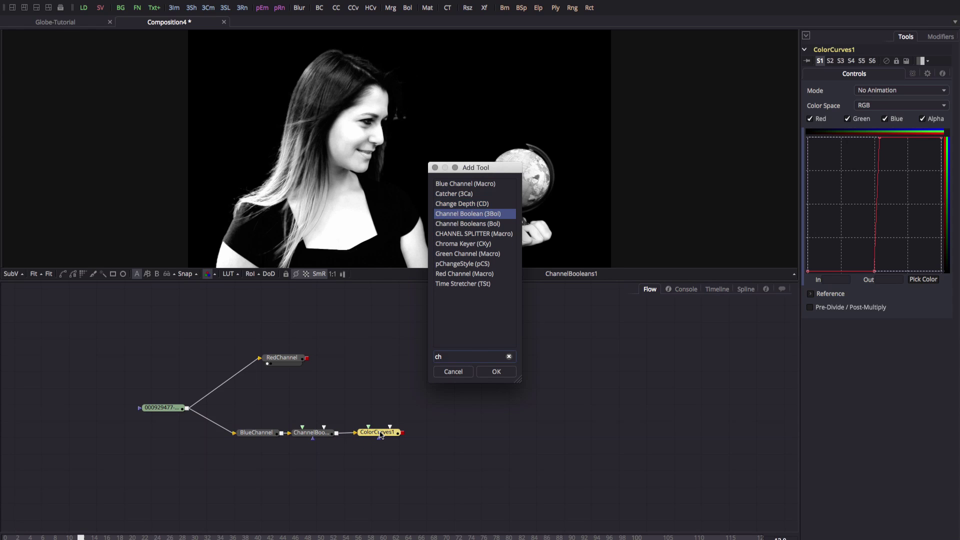
key(Return)
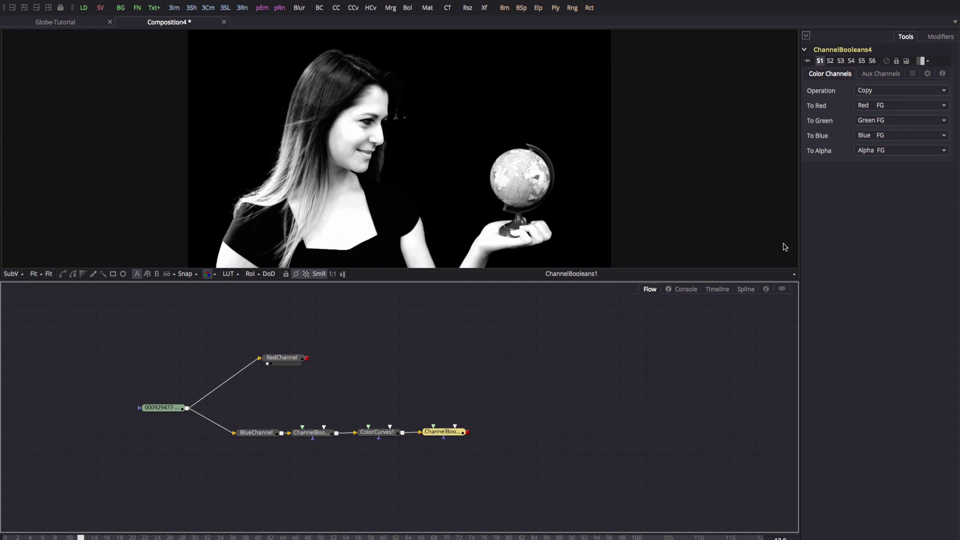
- Set the last Channel Booleans node's Operation to Maximum and To Alpha to Do Nothing, and align it with its row
click(867, 91)
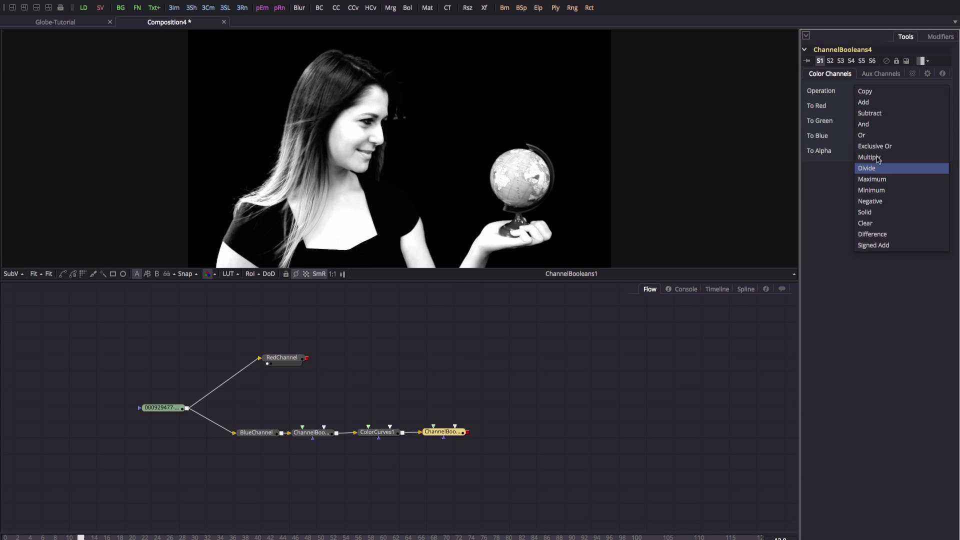
click(877, 180)
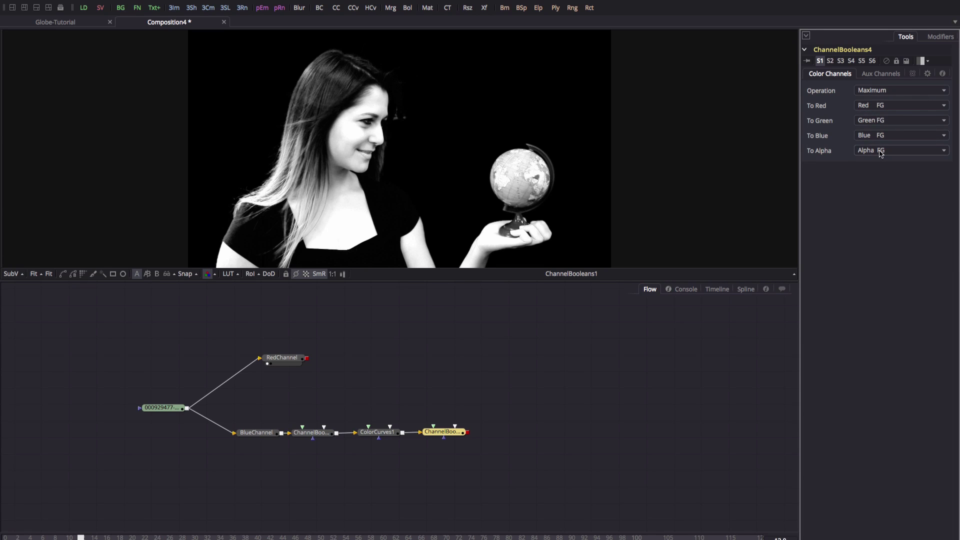
click(881, 154)
click(874, 161)
drag(444, 432, 447, 433)
- Connect the Red Channel output to the last Channel Booleans node's foreground input and view the combined matte
click(287, 357)
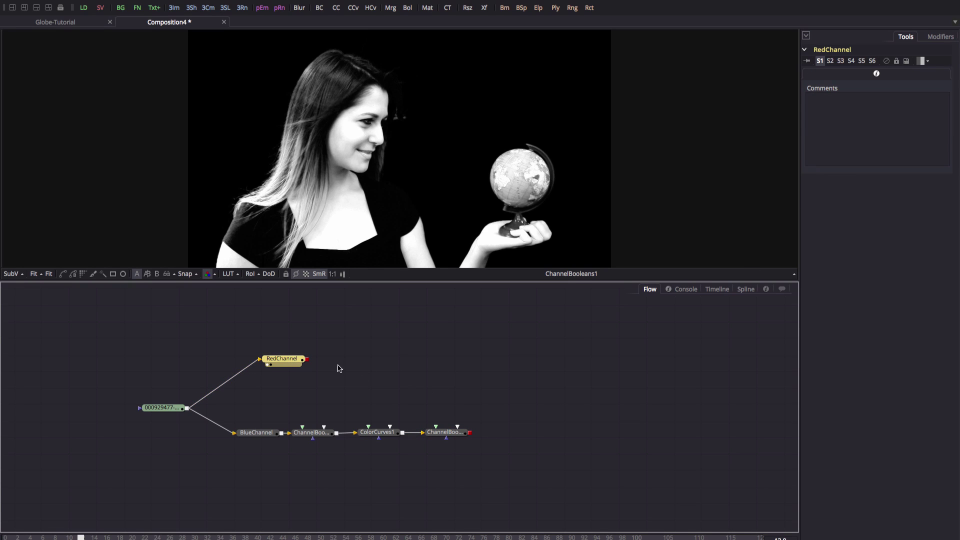
drag(307, 359, 437, 427)
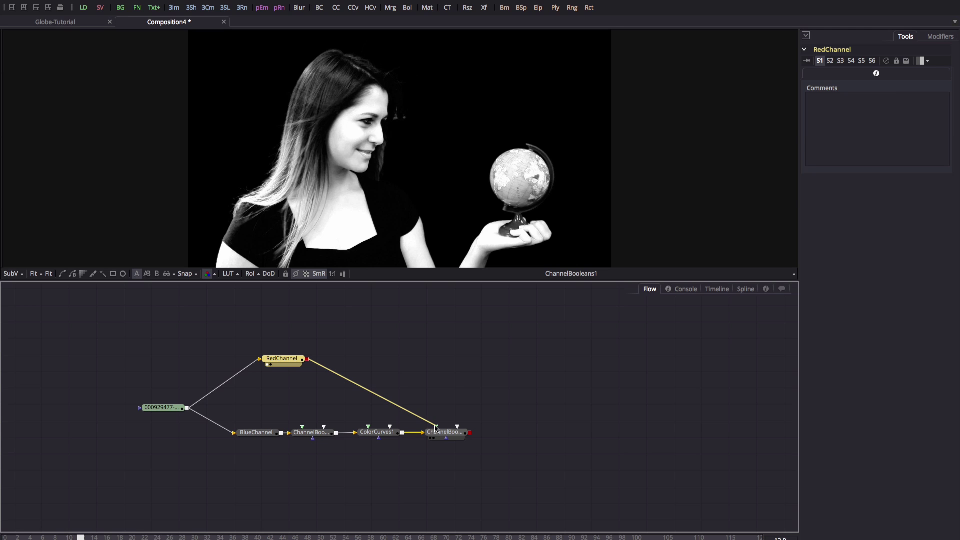
drag(443, 432, 450, 145)
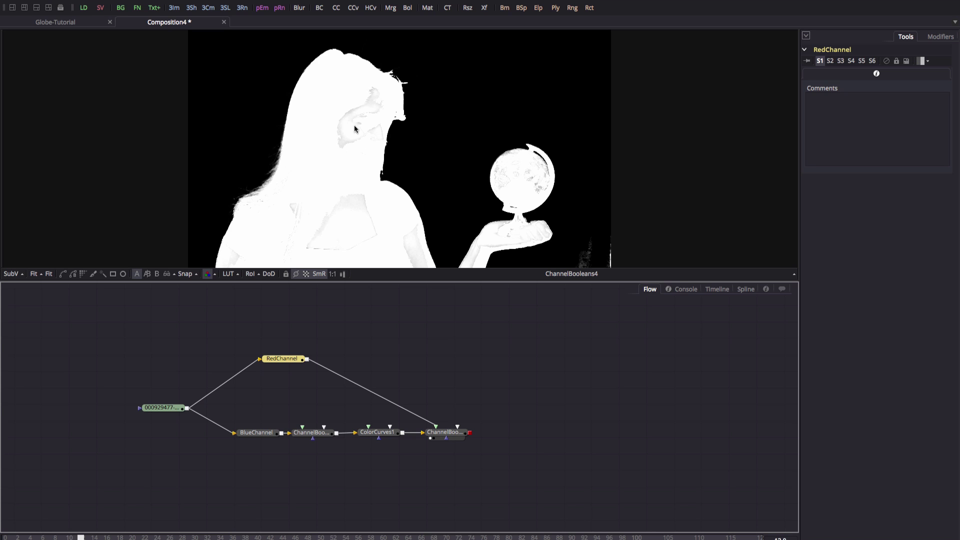
- Add a Color Curves node after the Red Channel node and raise its curve with a point near In 0.55, Out 0.98
drag(283, 362, 288, 363)
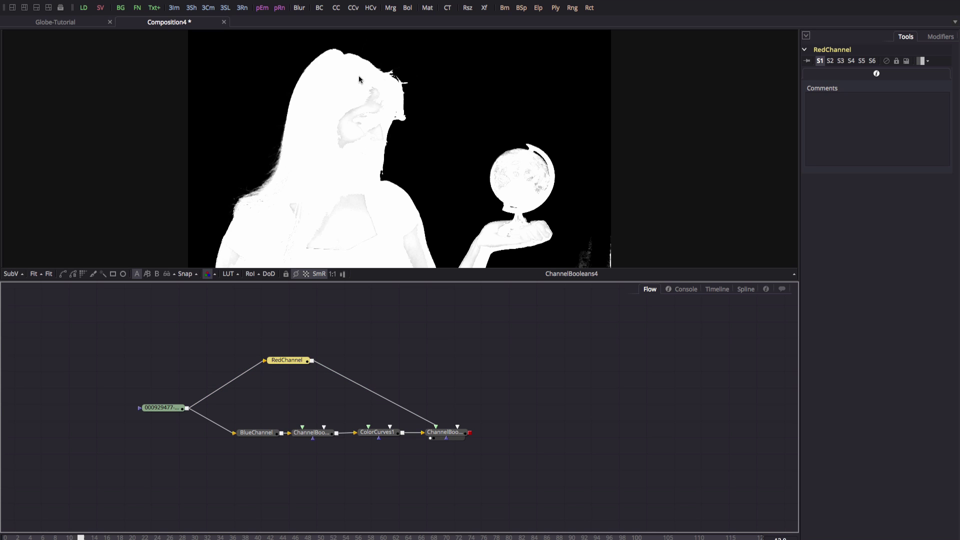
drag(291, 360, 285, 361)
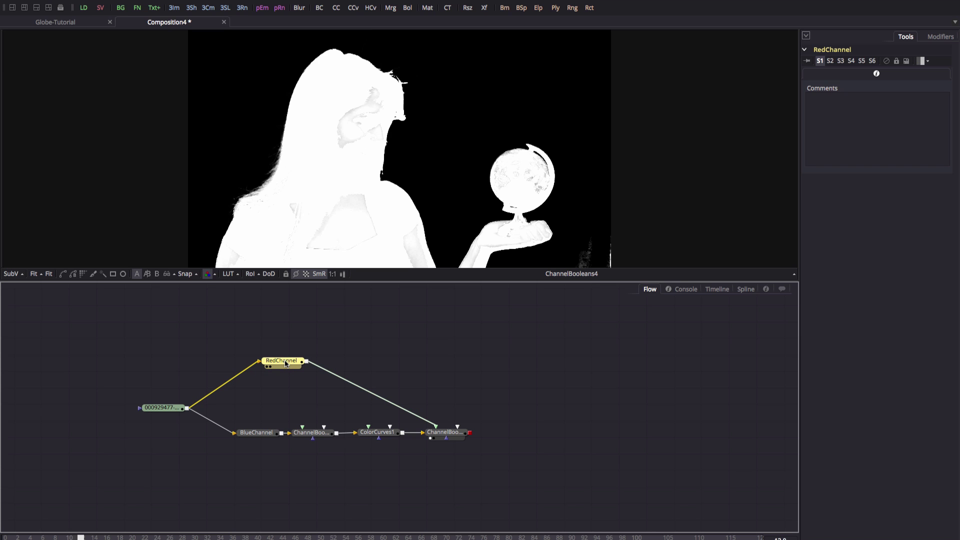
key(ctrl+space)
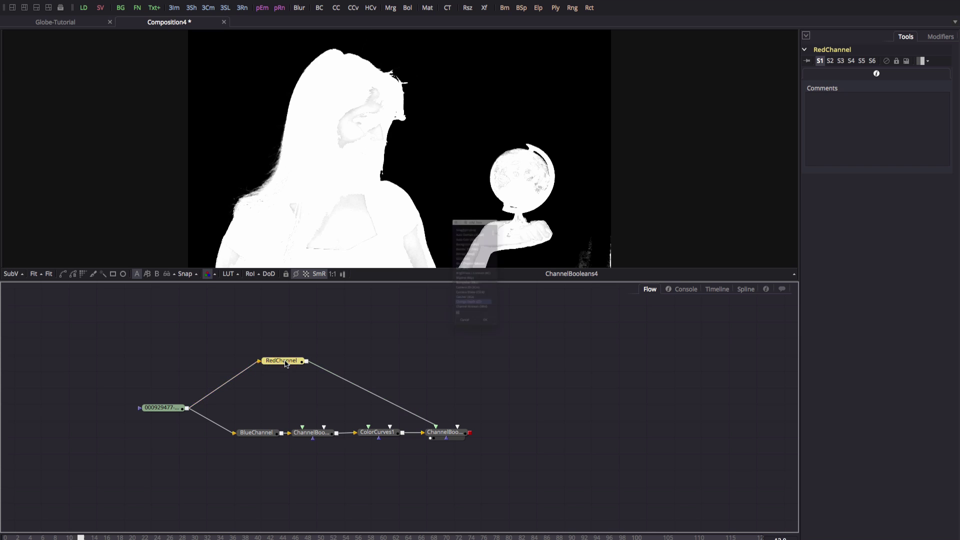
text(col)
key(Down)
key(Return)
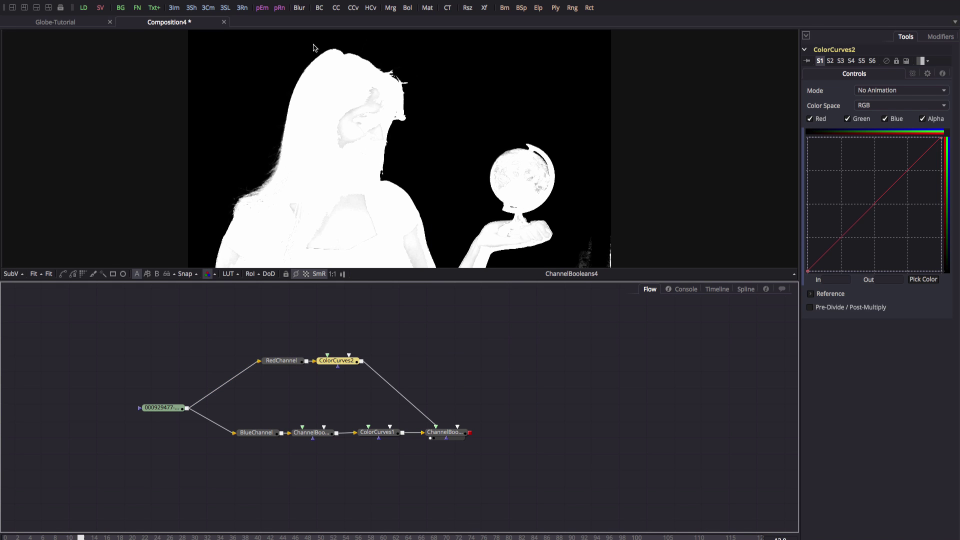
drag(912, 167, 882, 141)
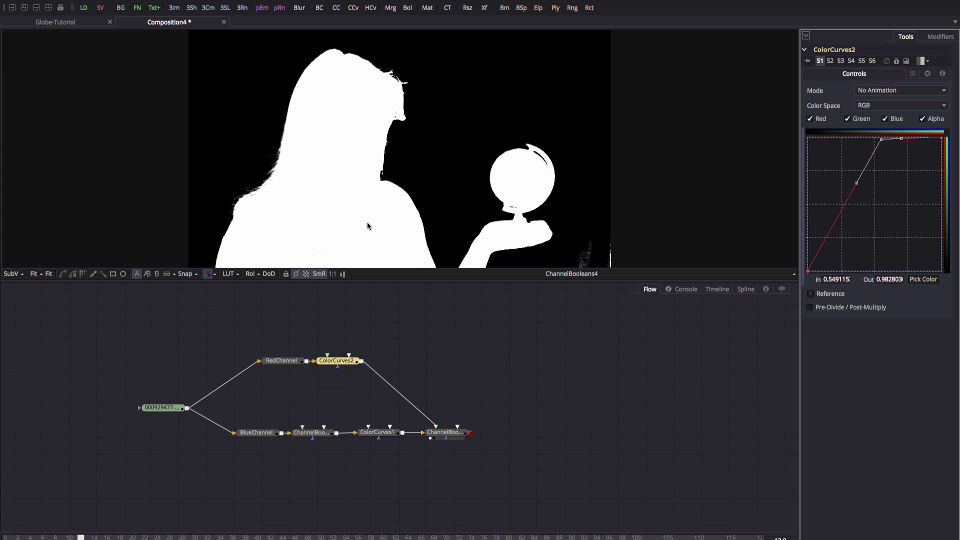
- Compare the red and blue Color Curves outputs with the combined matte, and adjust the spacing of the combining Channel Booleans node
drag(444, 437, 458, 438)
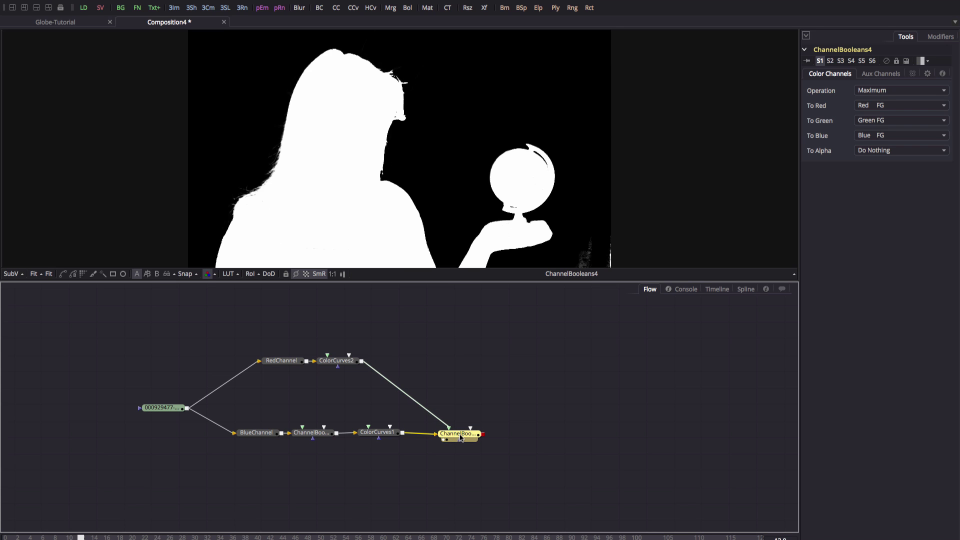
drag(334, 362, 359, 129)
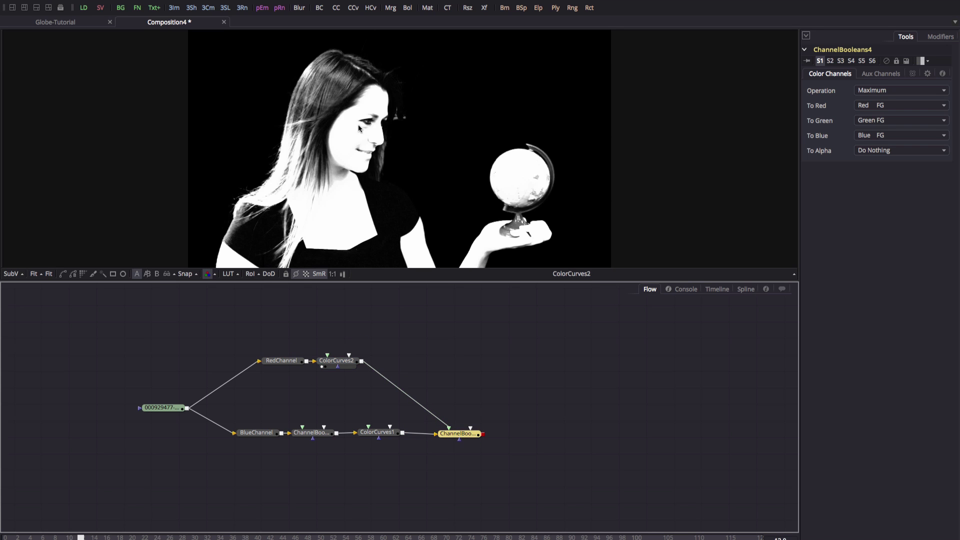
drag(382, 433, 348, 150)
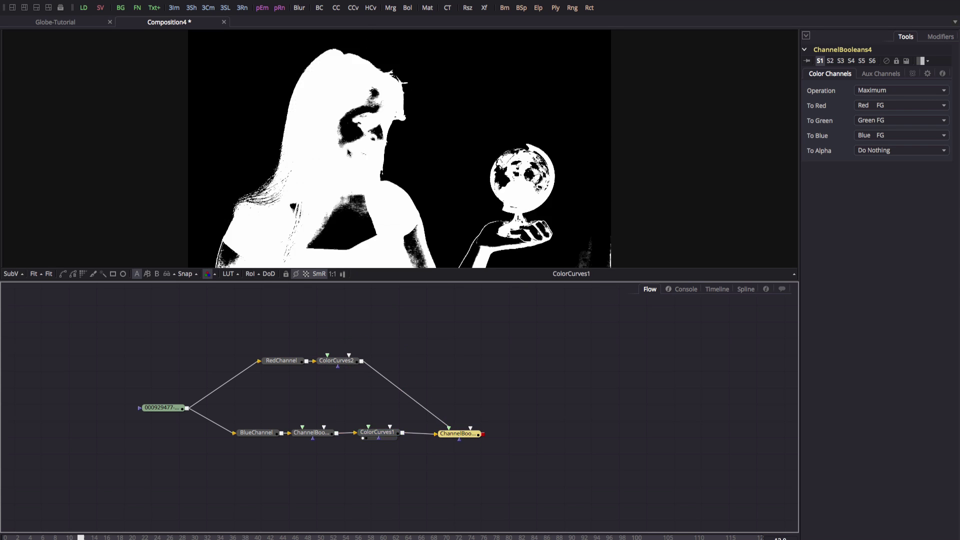
drag(458, 437, 417, 124)
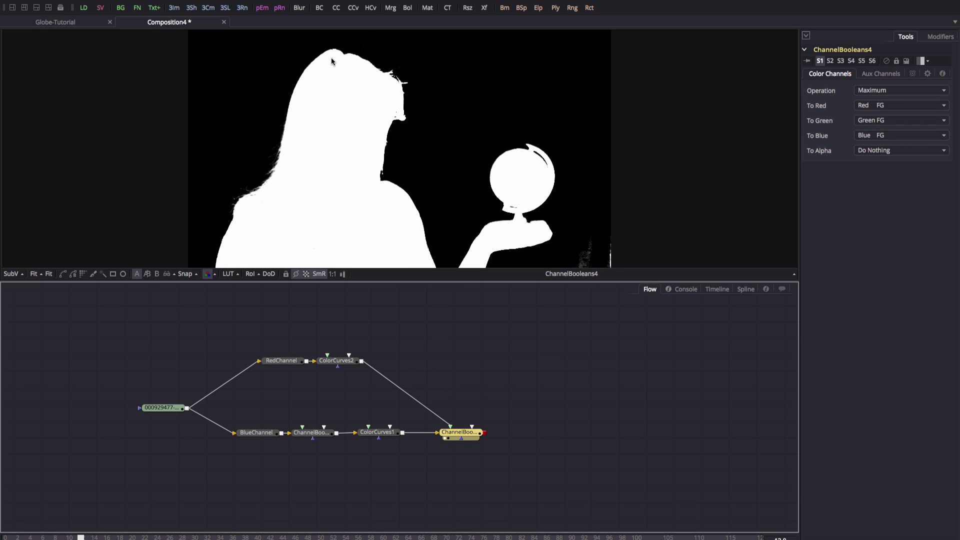
drag(457, 432, 452, 432)
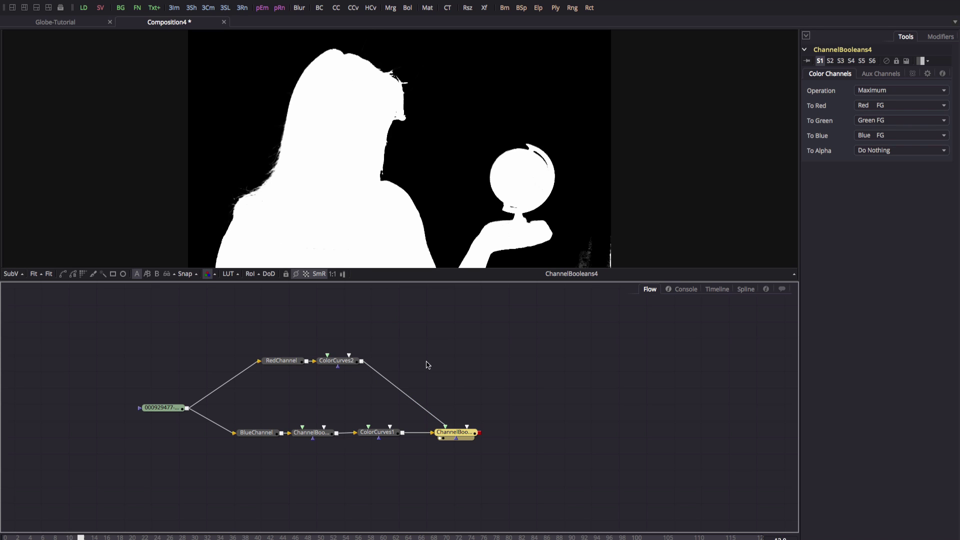
drag(455, 432, 448, 432)
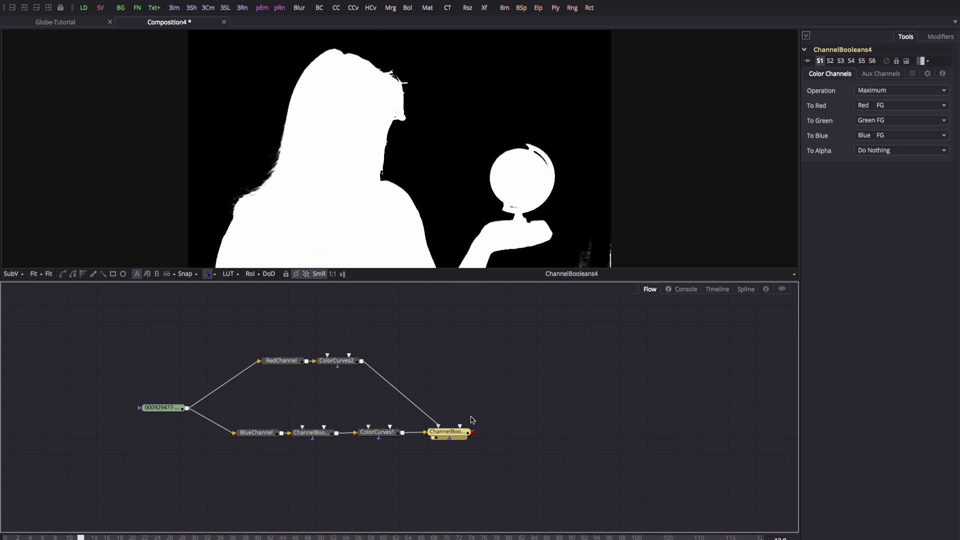
drag(450, 433, 455, 432)
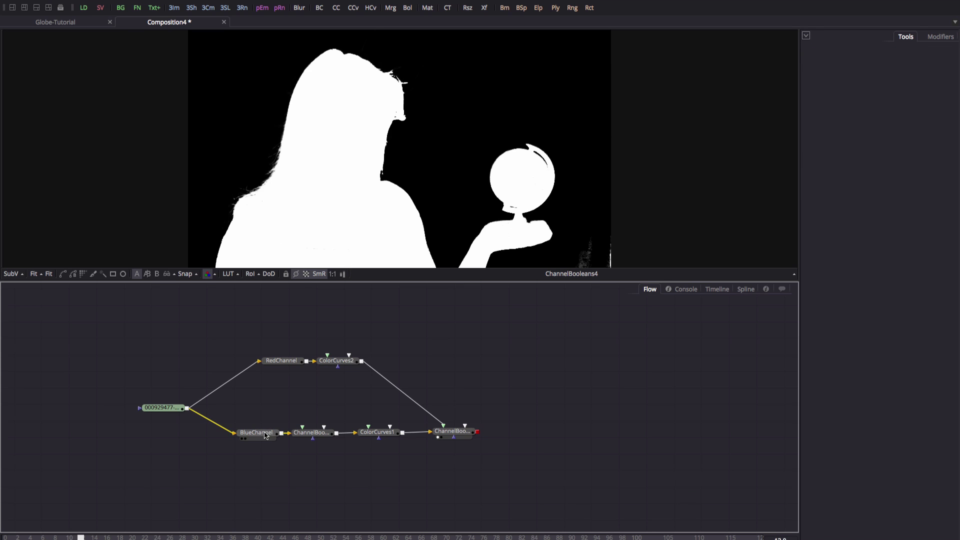
- Insert a pipe router on the clip's Blue Channel connection, place it below the flow, and reconnect the clip directly to Blue Channel
alt+click(200, 415)
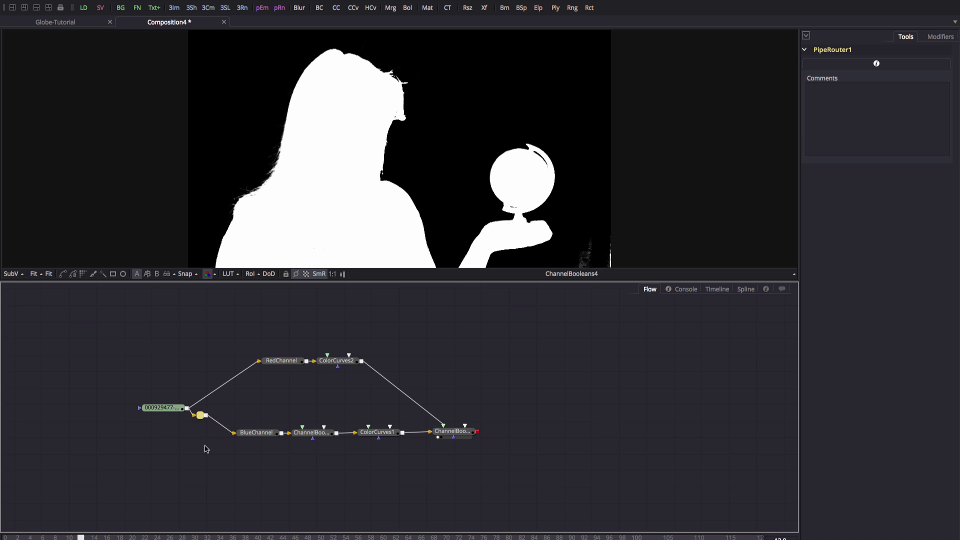
drag(201, 416, 199, 492)
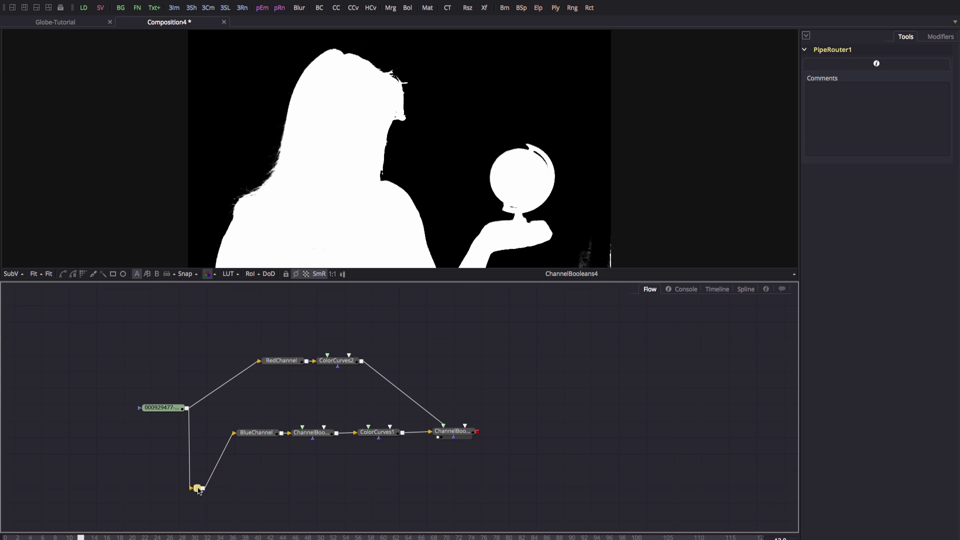
drag(187, 408, 235, 433)
drag(198, 489, 189, 500)
- Switch the flow connections to Orthogonal Pipes and rearrange the red row and blue row nodes to suit
right_click(164, 333)
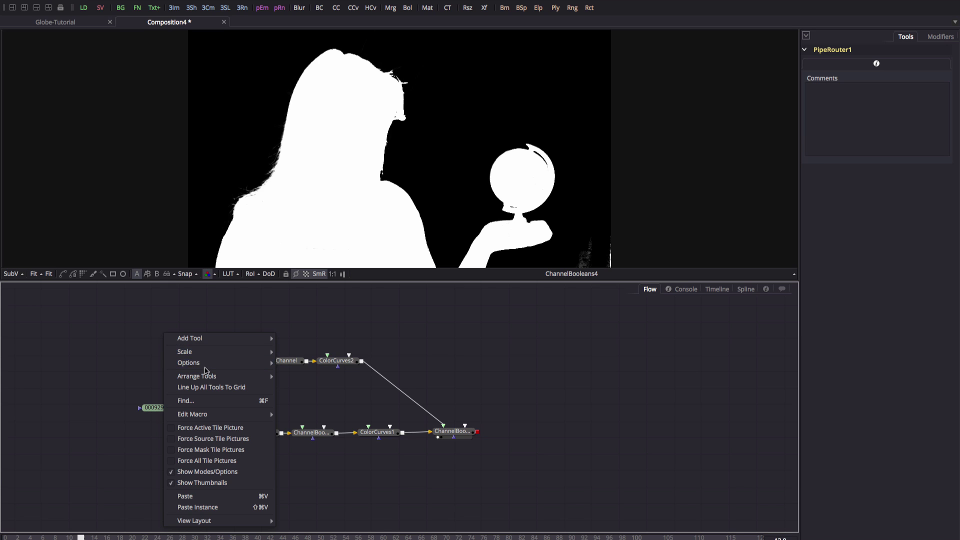
mouse_move(203, 366)
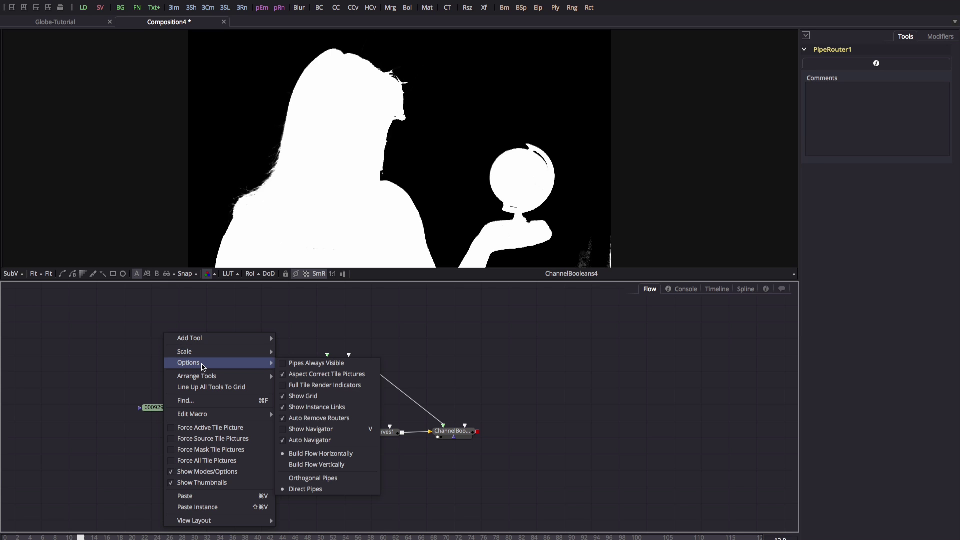
click(331, 478)
drag(283, 361, 273, 359)
drag(336, 361, 344, 354)
drag(383, 465, 259, 415)
mouse_move(267, 431)
mouse_down()
mouse_move(268, 424)
mouse_move(269, 439)
mouse_up()
click(187, 500)
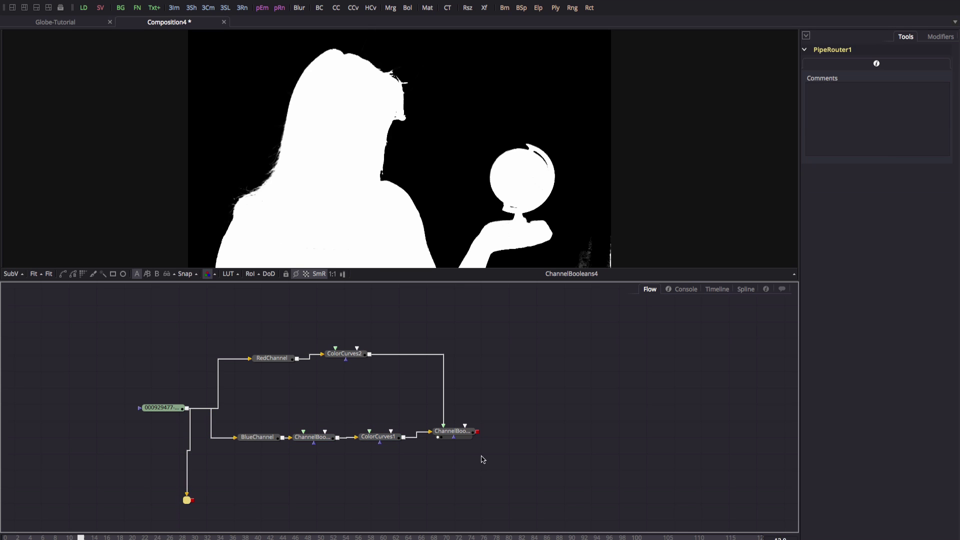
- Add a Channel Booleans node after the combined matte, connect the router's output to its foreground input, and view it
click(455, 436)
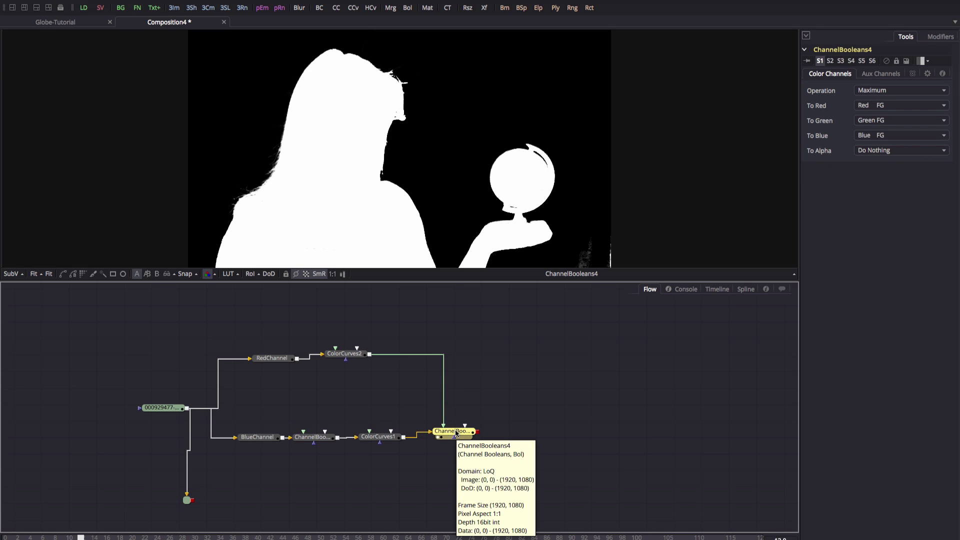
key(shift+space)
text(chan)
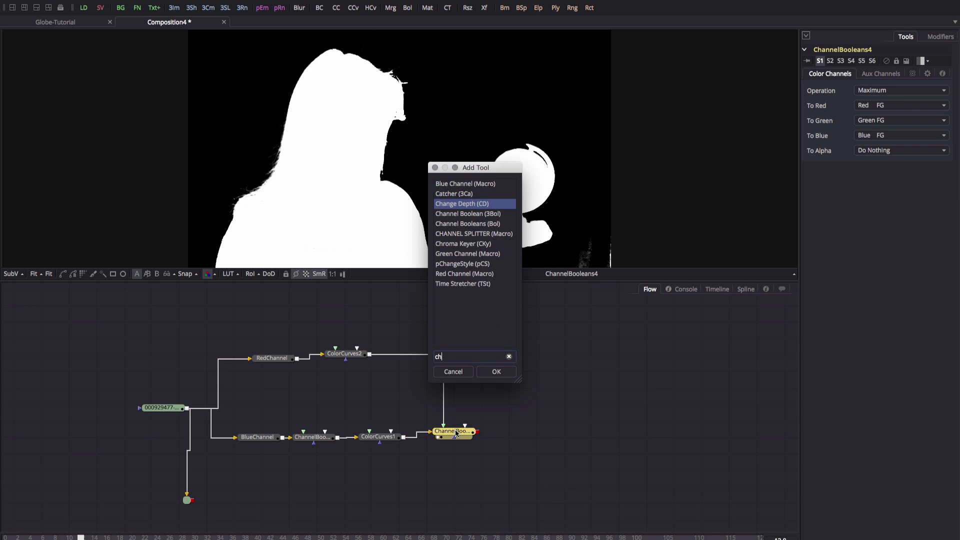
key(Down)
key(Down)
key(Return)
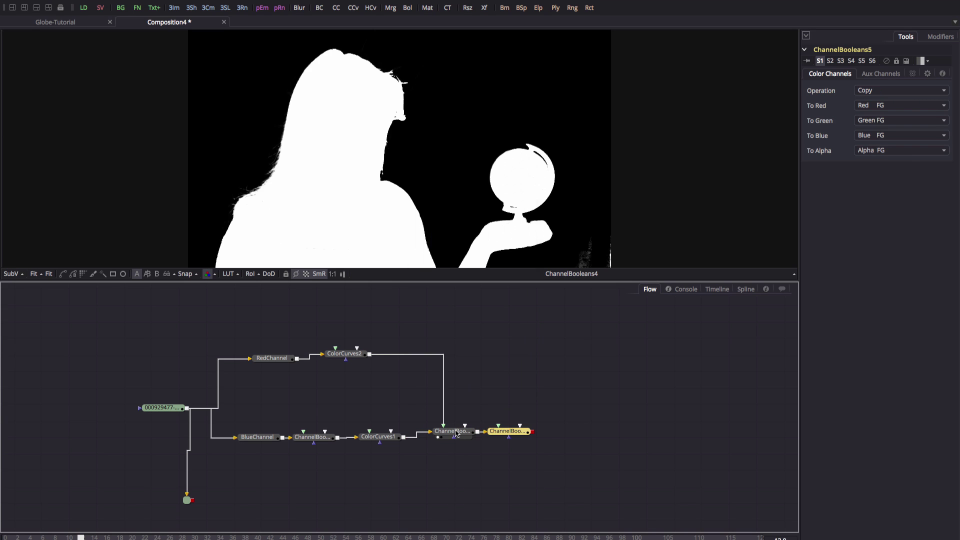
drag(489, 428, 504, 436)
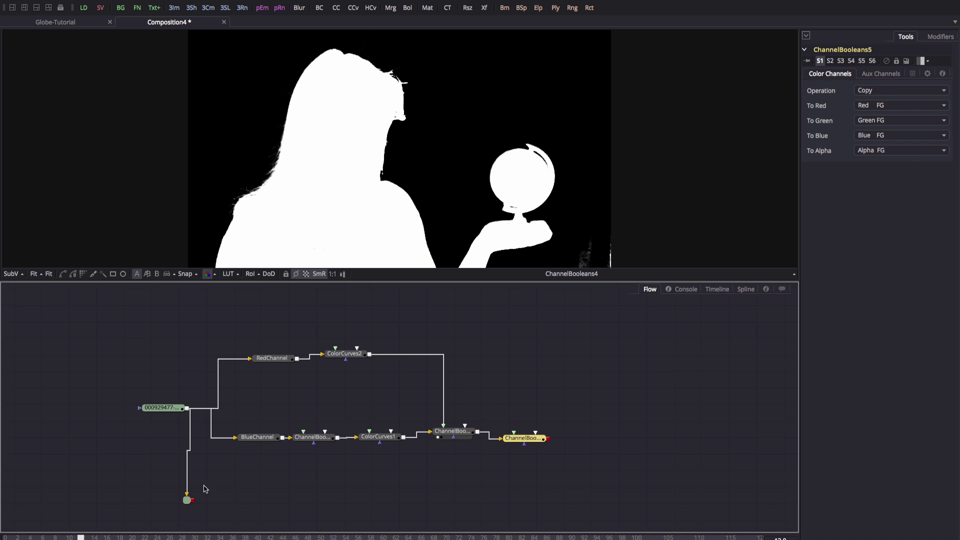
drag(194, 502, 486, 151)
- Set the new Channel Booleans node's Operation to Multiply and To Alpha to Red FG
click(880, 91)
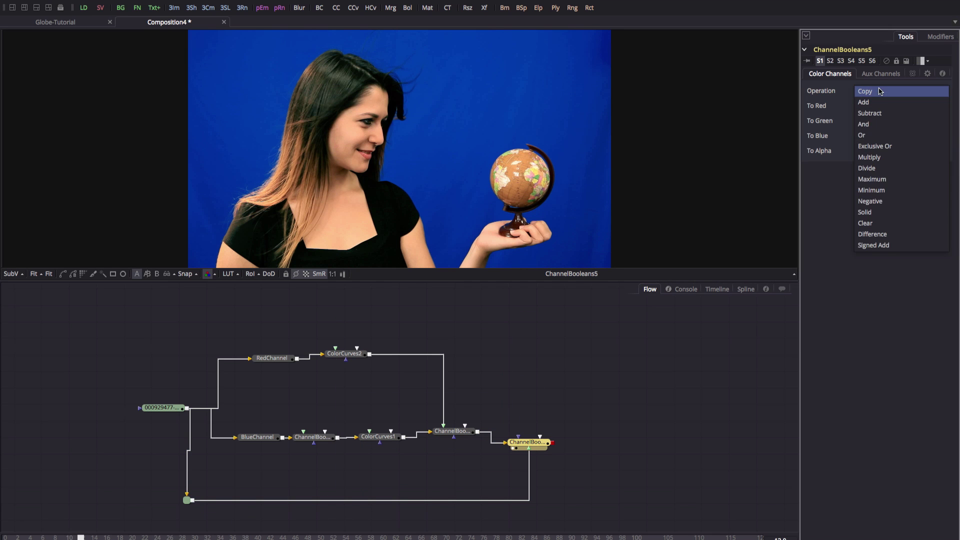
click(887, 158)
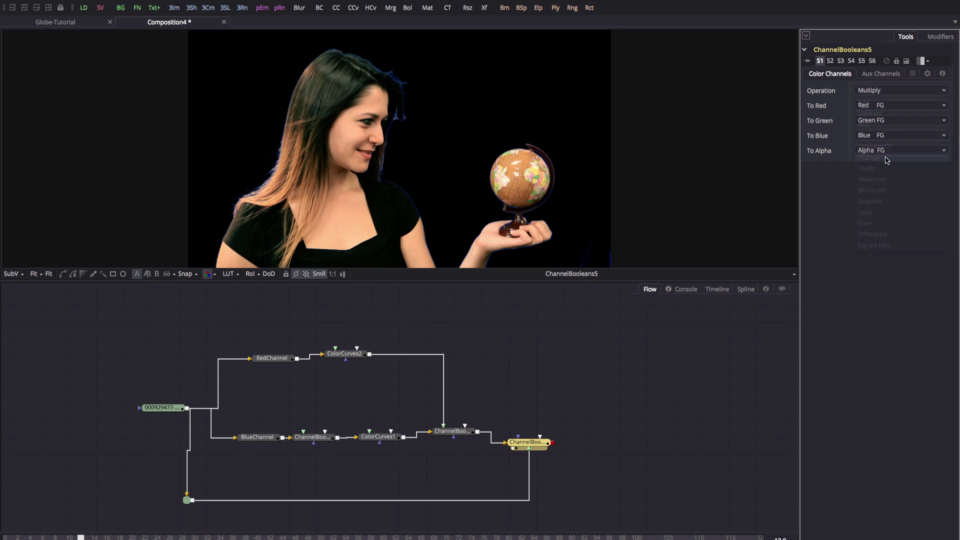
click(879, 151)
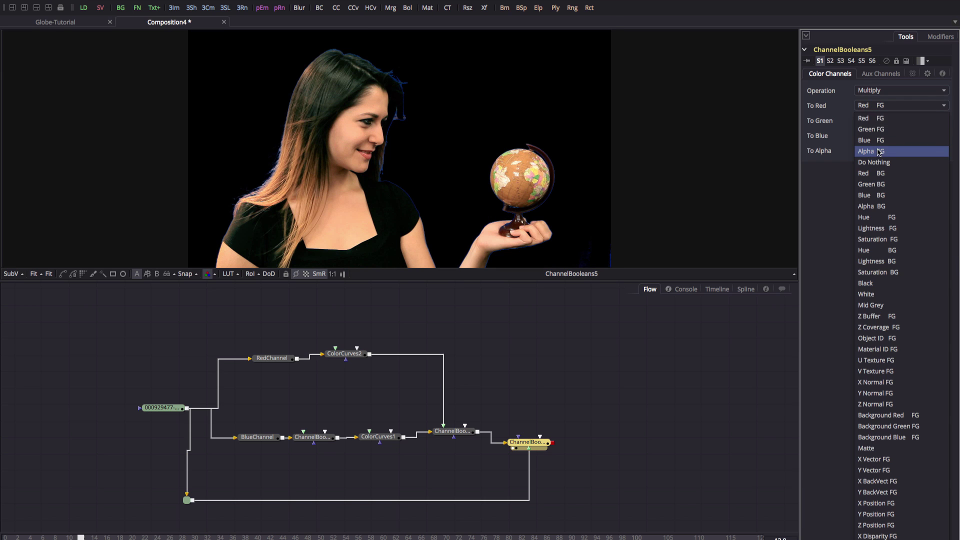
click(879, 119)
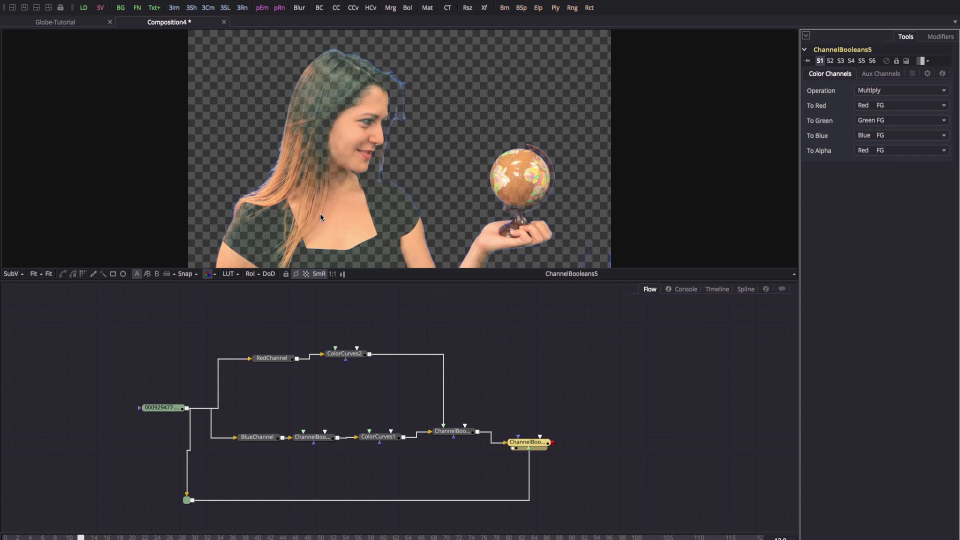
- Swap the foreground and background inputs of the Multiply Channel Booleans node and space it farther from the matte node
click(527, 446)
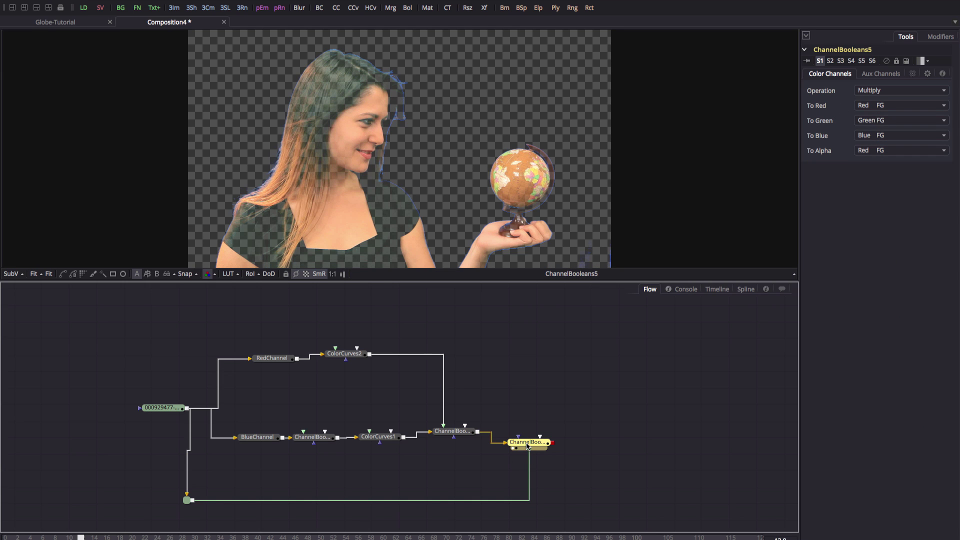
drag(527, 446, 542, 445)
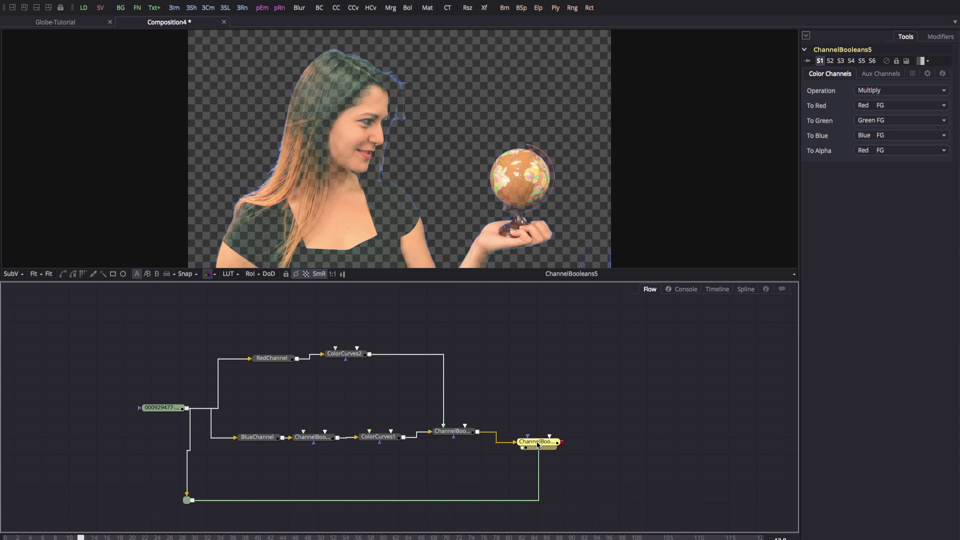
key(ctrl+t)
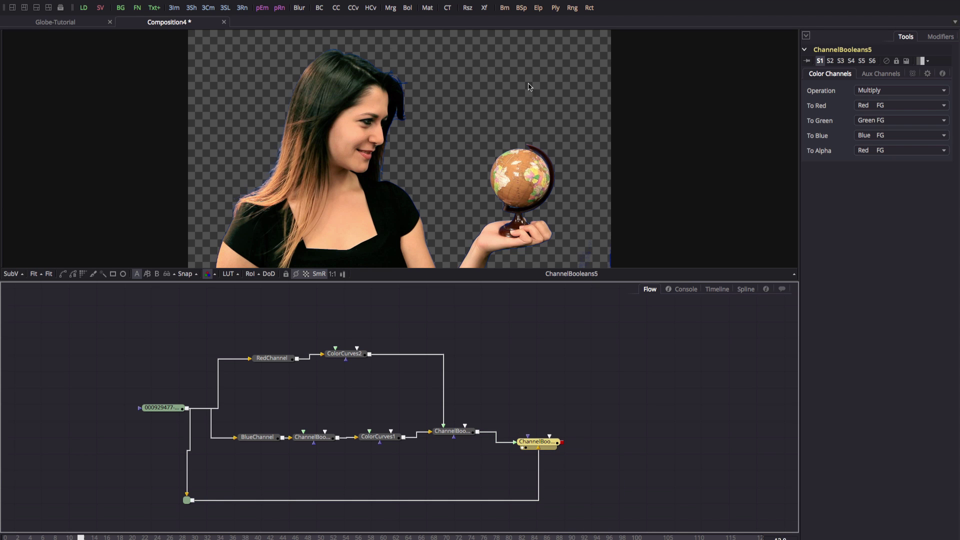
drag(535, 444, 559, 445)
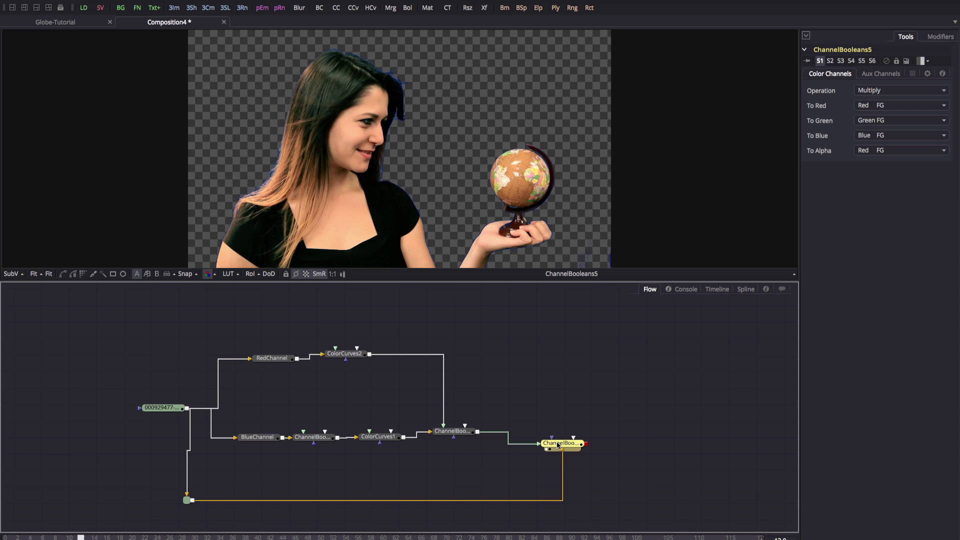
- Paste the landscape image loader into the flow, merge the keyed clip over it, and view the spaced-out Merge node
click(152, 322)
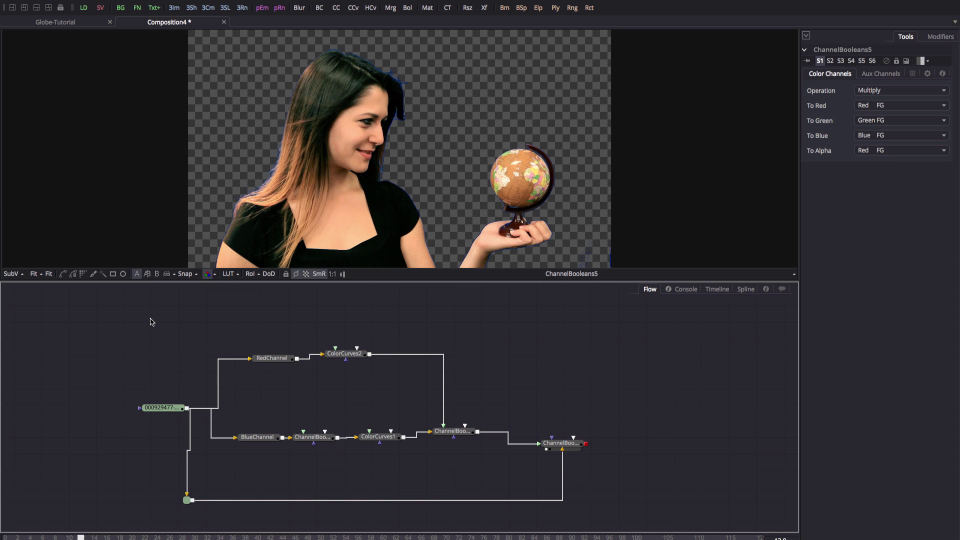
key(super+v)
drag(151, 321, 570, 523)
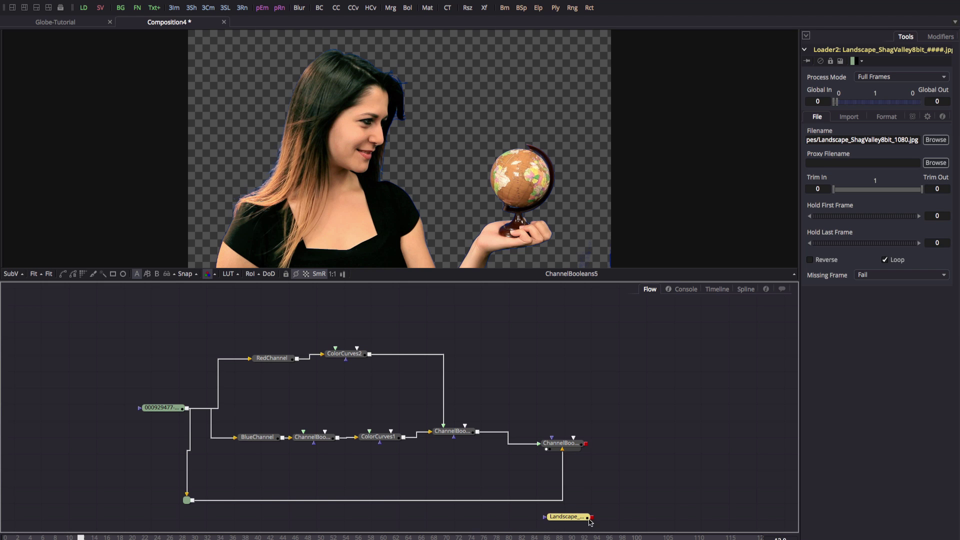
drag(587, 446, 593, 518)
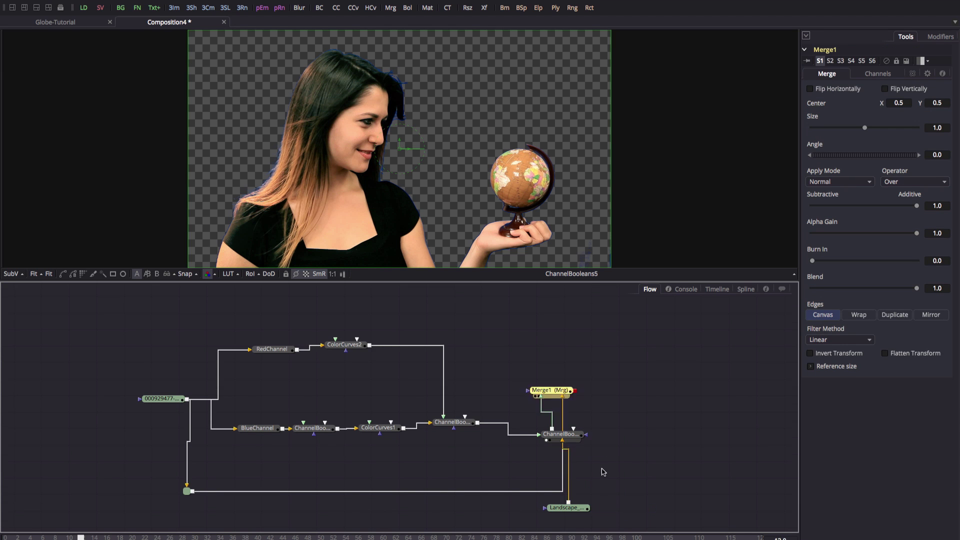
key(1)
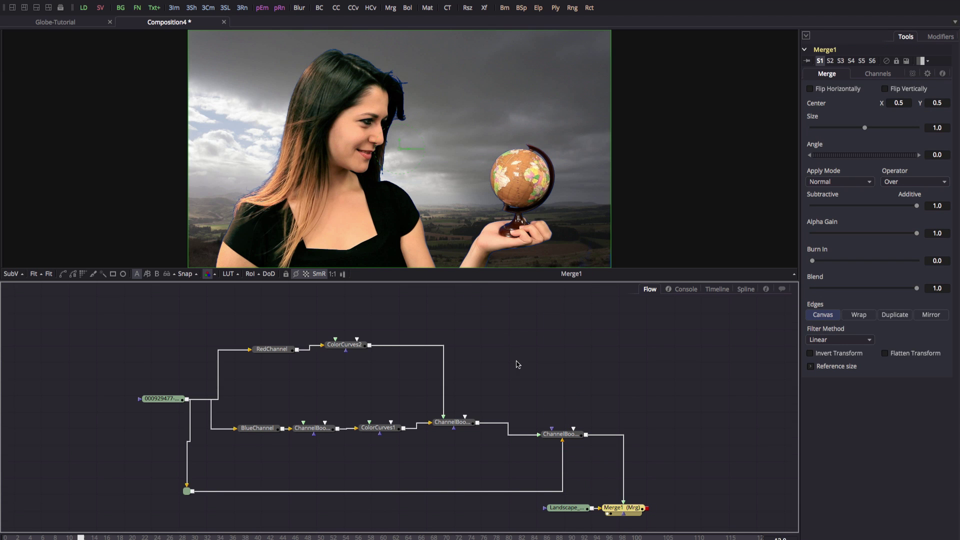
drag(621, 508, 680, 508)
- Align the Multiply Channel Booleans node with the combined matte node and view its keyed output
click(561, 435)
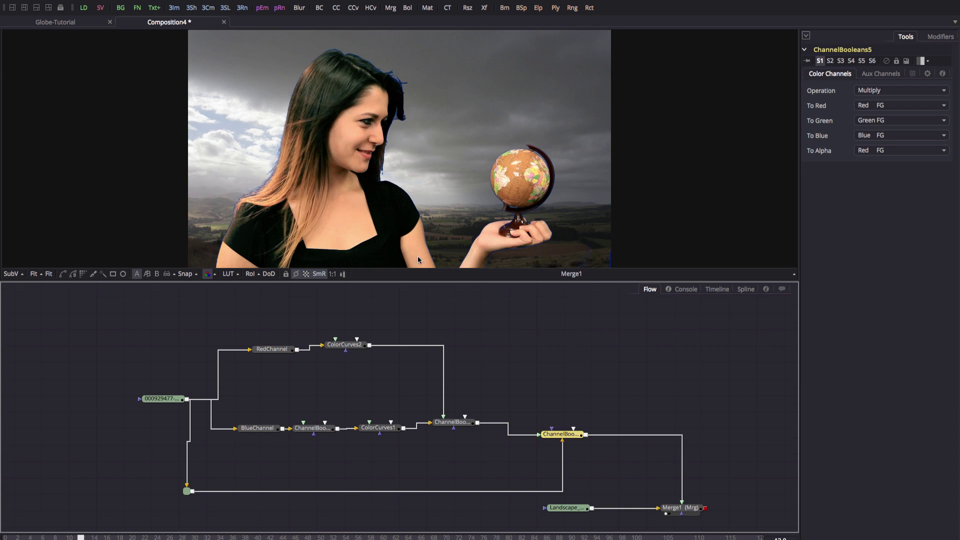
drag(561, 437, 563, 422)
key(1)
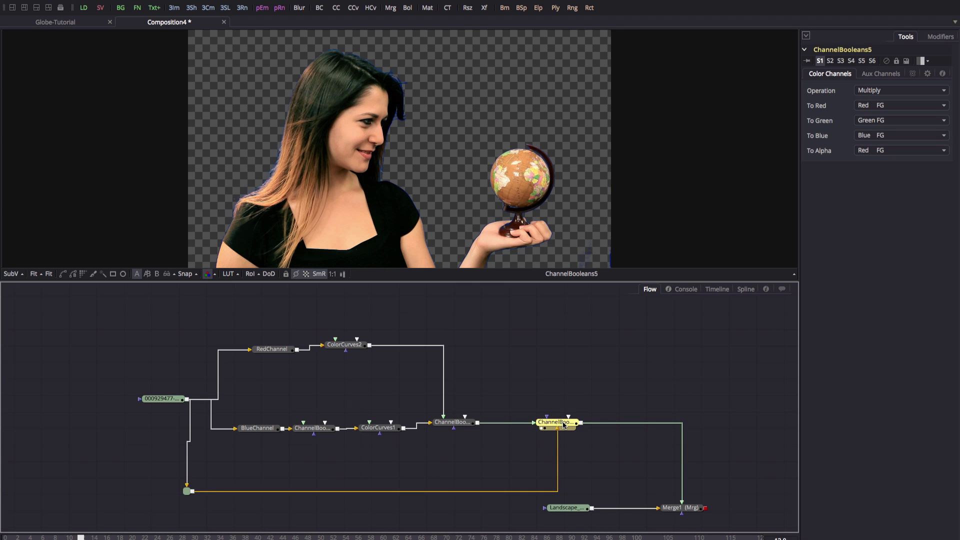
- Add a Matte Control node between the Multiply Channel Booleans node and the Merge node
key(ctrl+space)
text(mat)
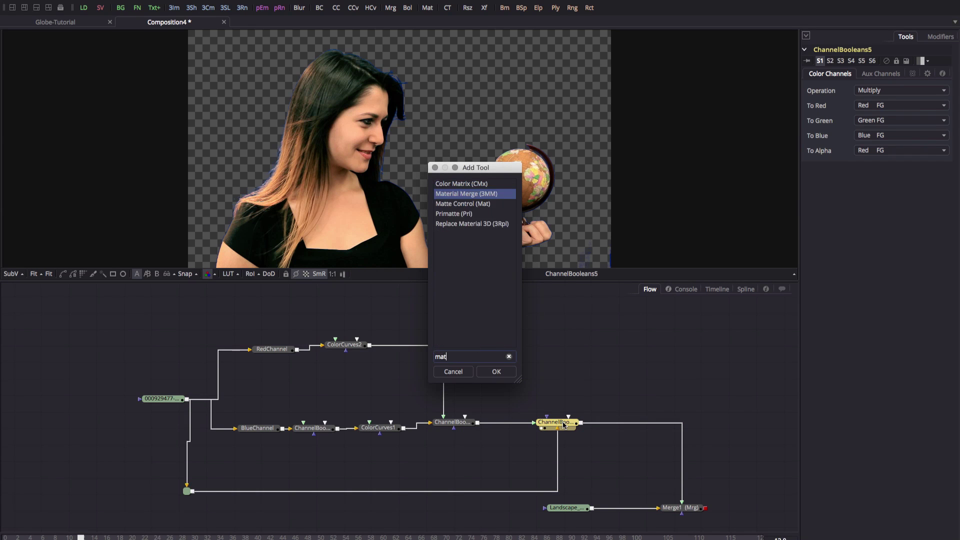
key(Down)
key(Return)
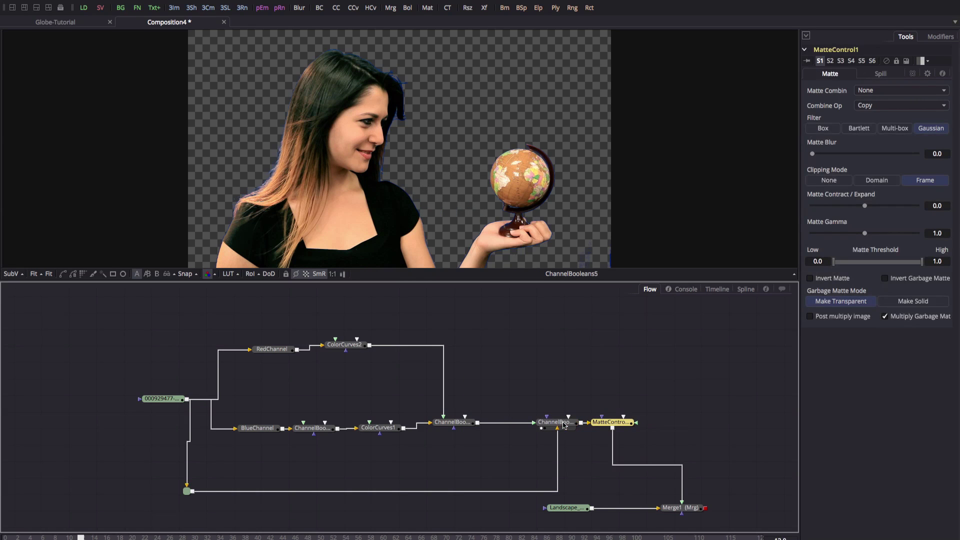
- Raise the Matte Control node's blue Spill Suppression well past the middle of its range and set Spill Method to Well Done
click(882, 74)
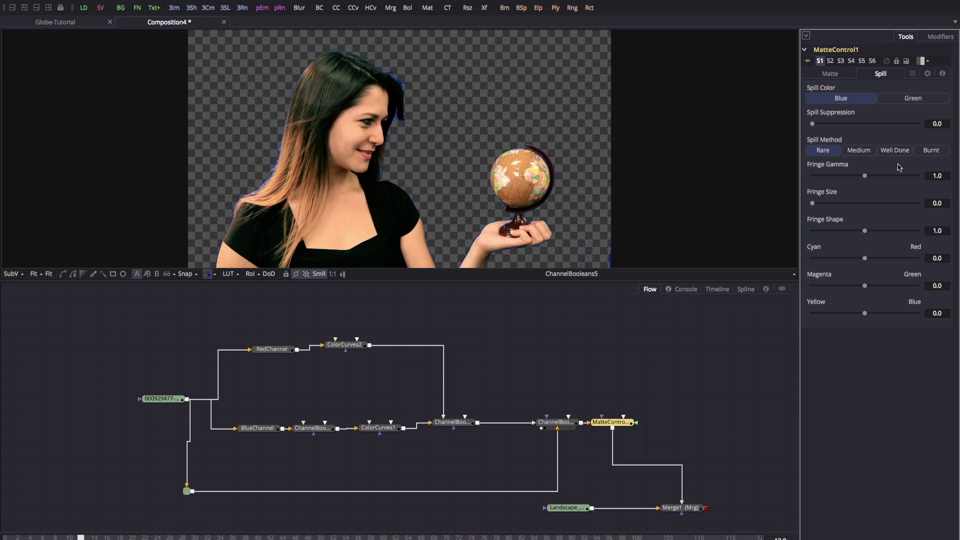
drag(813, 124, 884, 127)
click(895, 150)
mouse_move(882, 125)
mouse_down()
mouse_move(810, 130)
mouse_move(888, 129)
mouse_up()
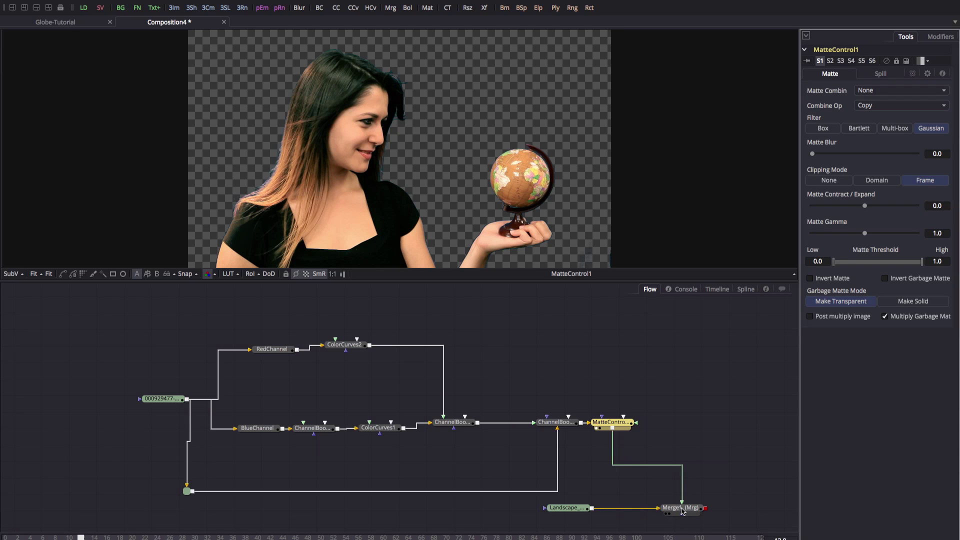
- View the Merge node's composite over the landscape, followed by the combined matte from the Maximum Channel Booleans node
click(681, 508)
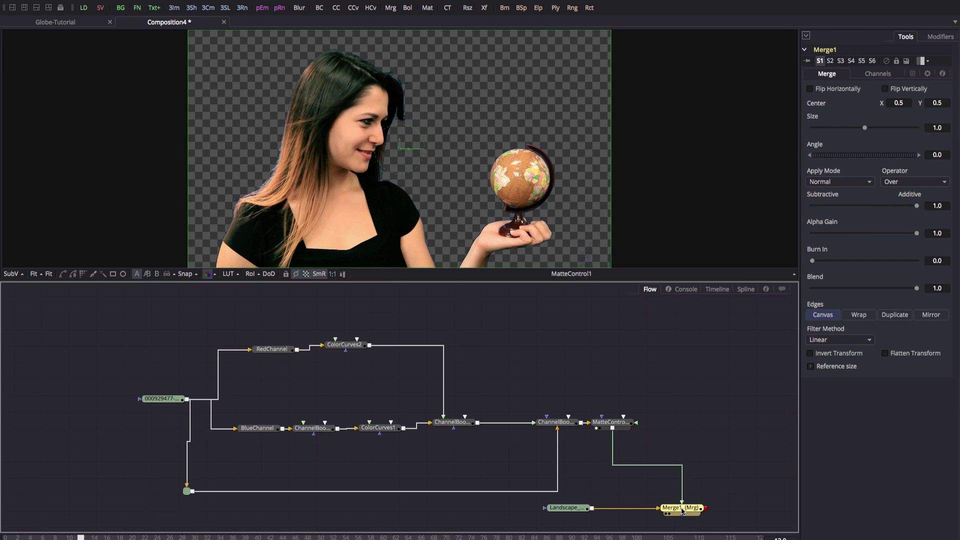
key(1)
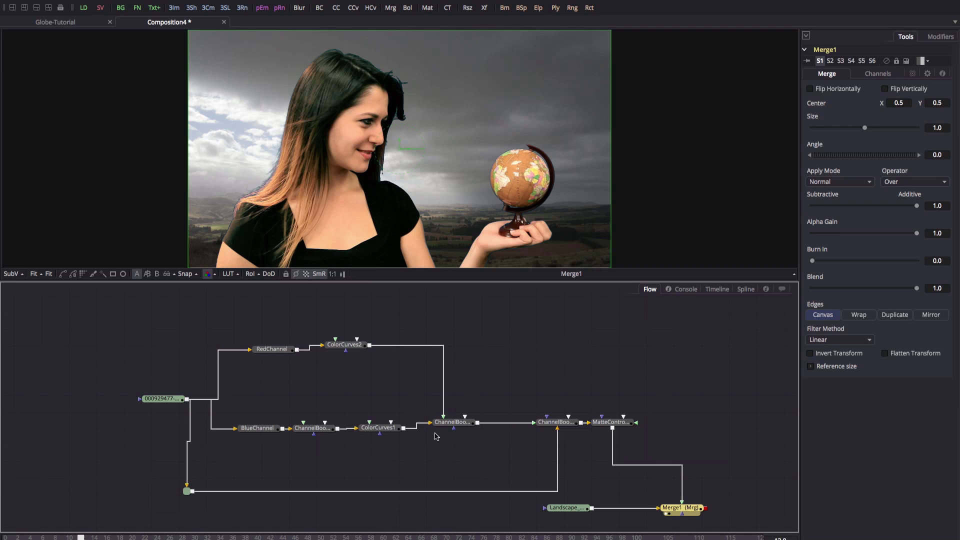
drag(455, 425, 419, 152)
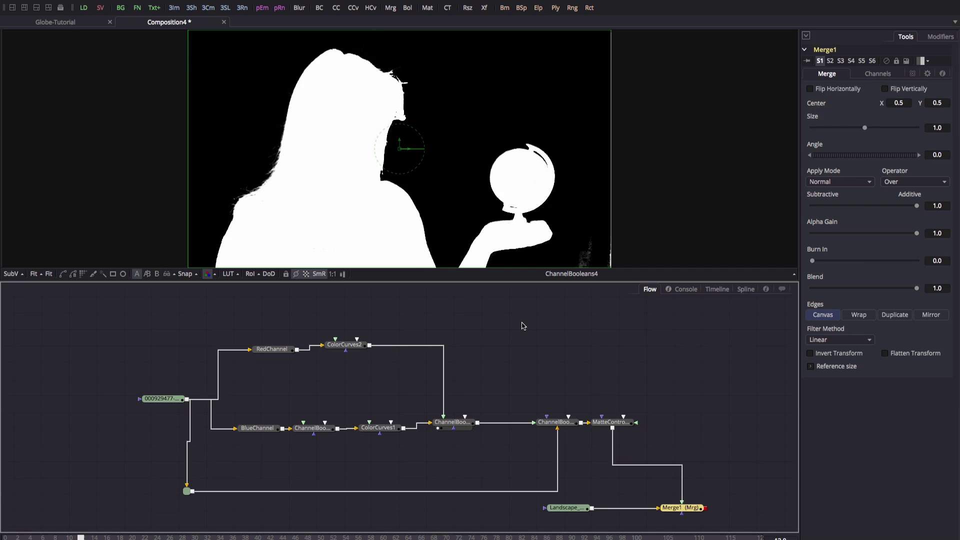
- Add an unconnected Channel Booleans node in the empty flow area above the combined matte node
click(523, 326)
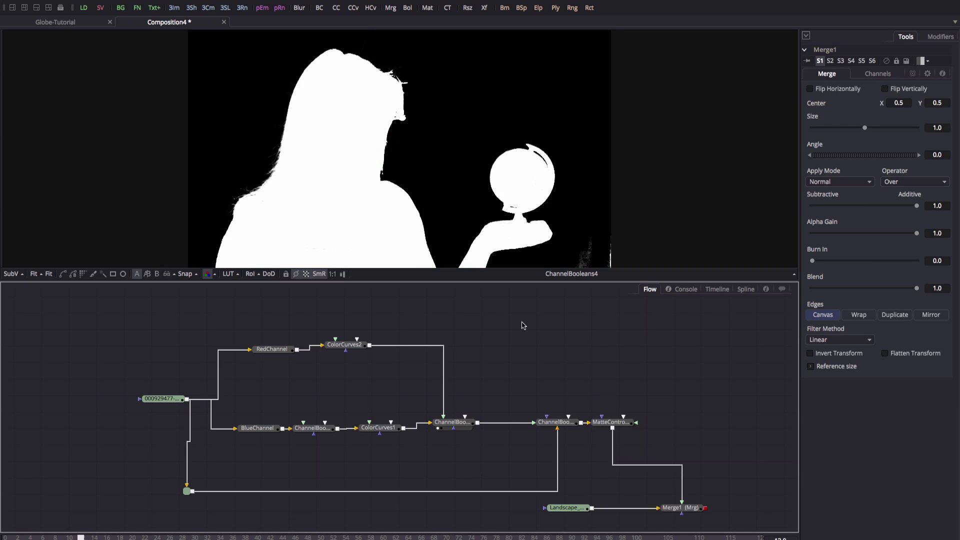
key(ctrl+space)
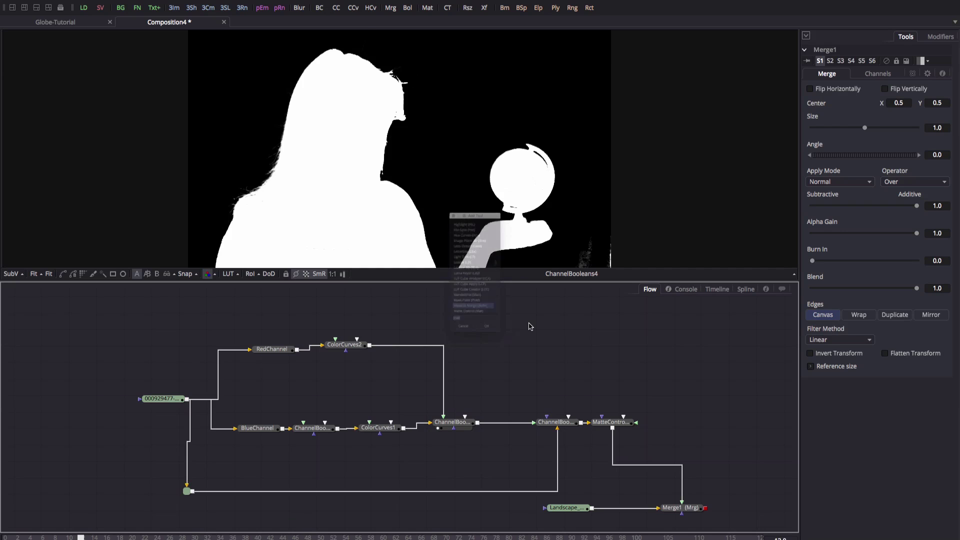
text(ch)
key(Down)
key(Down)
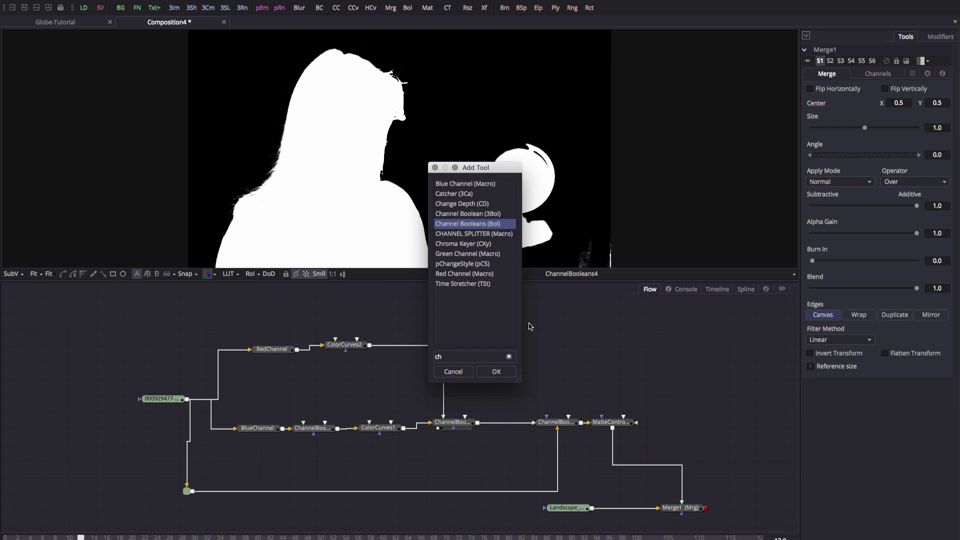
key(Return)
drag(530, 326, 527, 328)
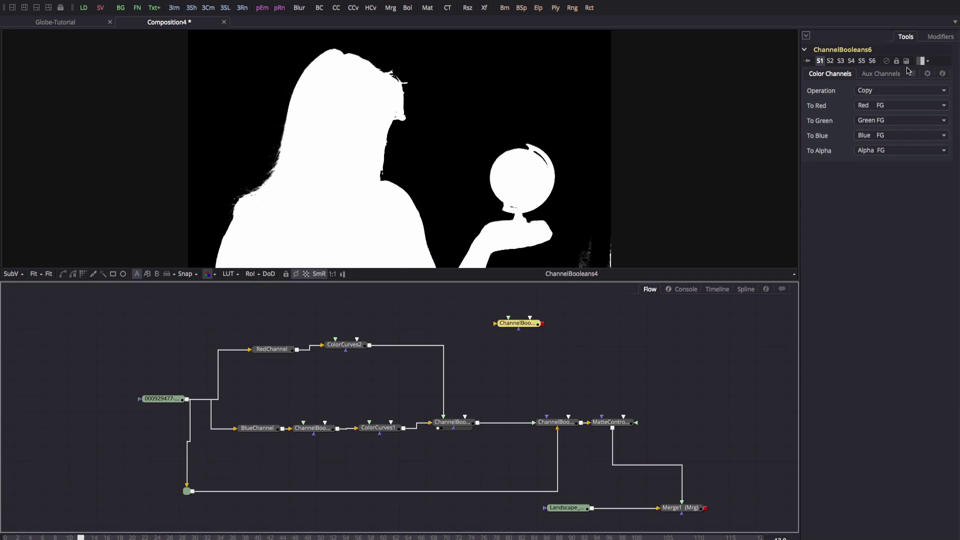
- Set the unconnected Channel Booleans node's Operation to Negative and To Alpha to Do Nothing
click(883, 91)
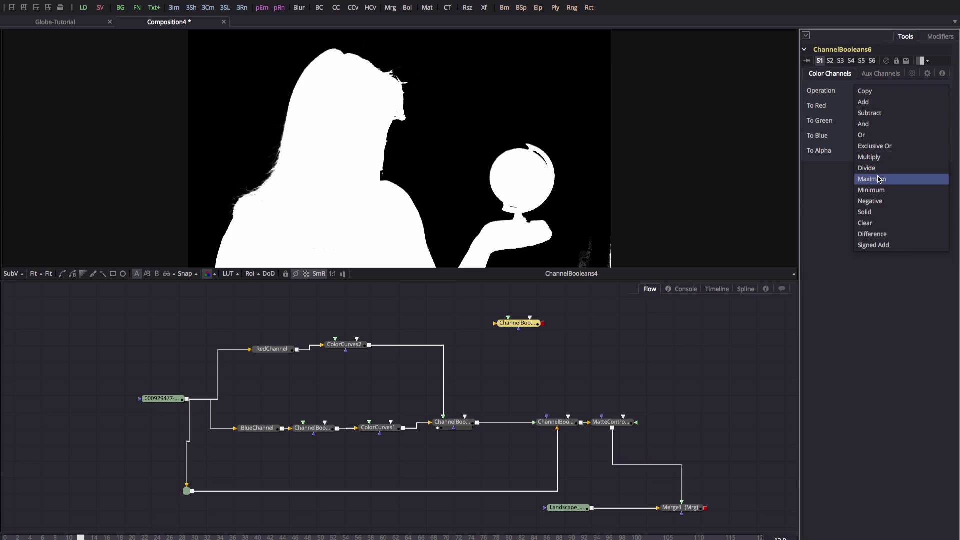
click(880, 201)
click(879, 151)
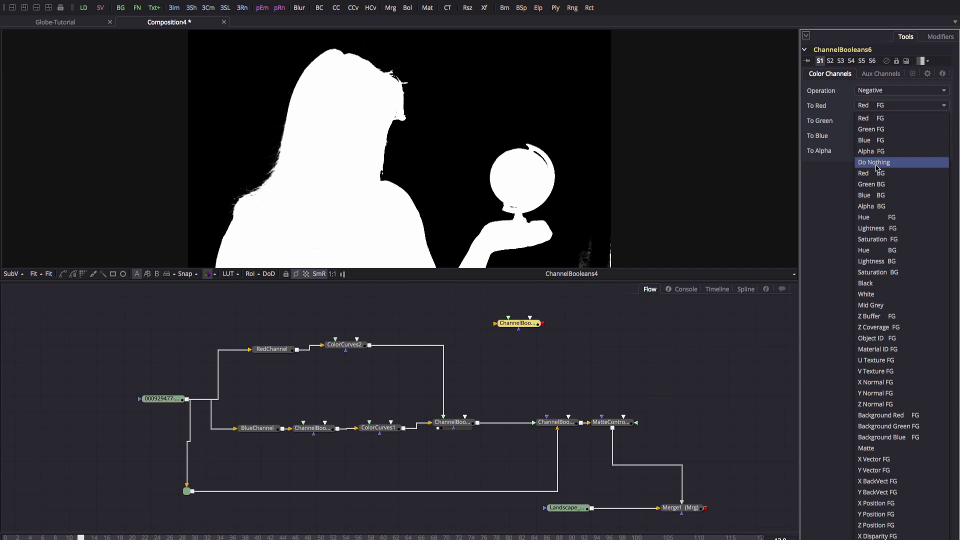
click(873, 159)
- Feed the combined matte into the Negative Channel Booleans node, view the inverted matte, and reposition the node slightly
click(442, 425)
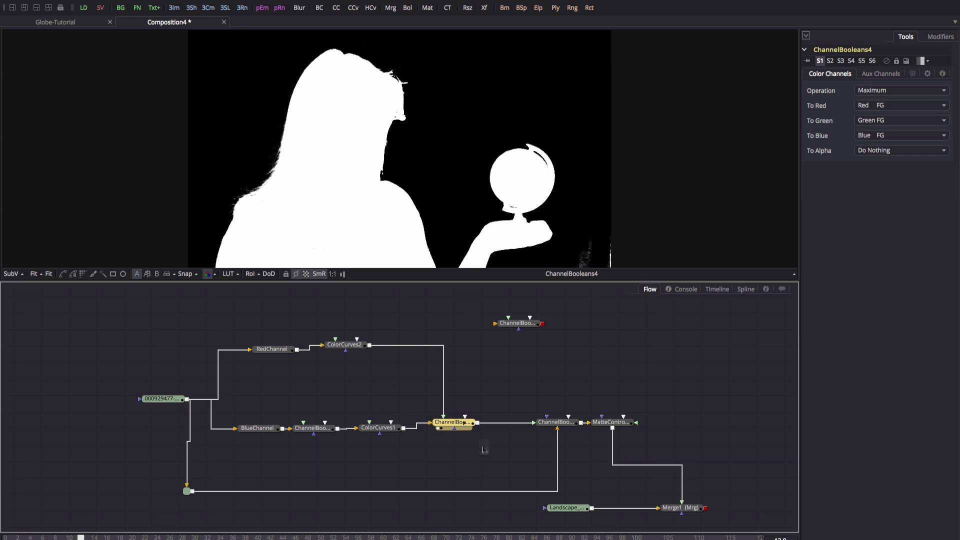
drag(477, 423, 428, 153)
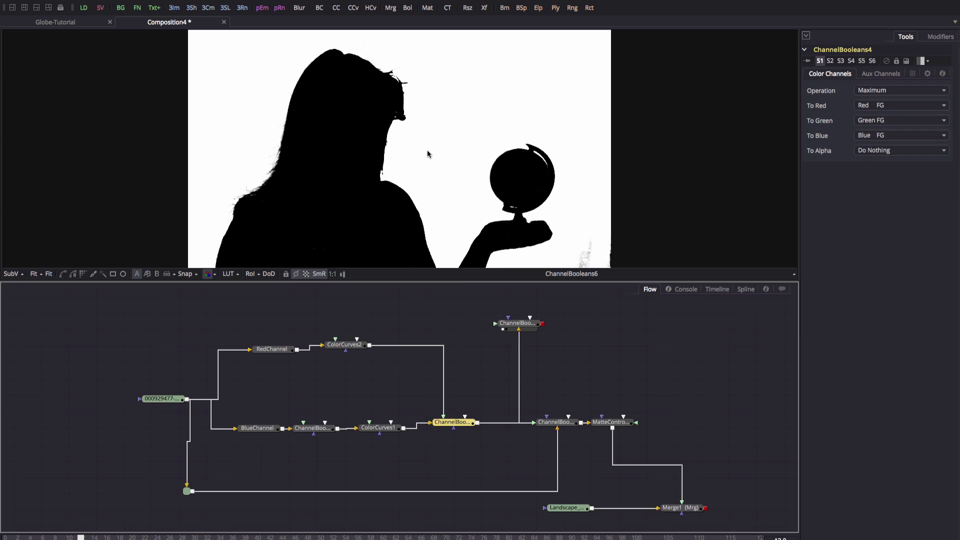
drag(521, 326, 510, 331)
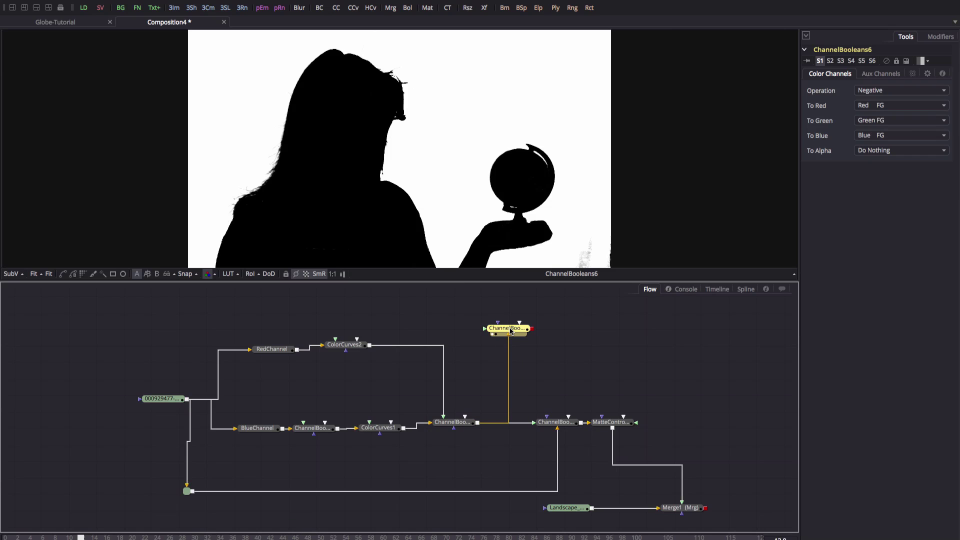
- Add a Color Curves node after the Negative Channel Booleans node and space the two nodes apart
key(shift+space)
text(col)
key(Down)
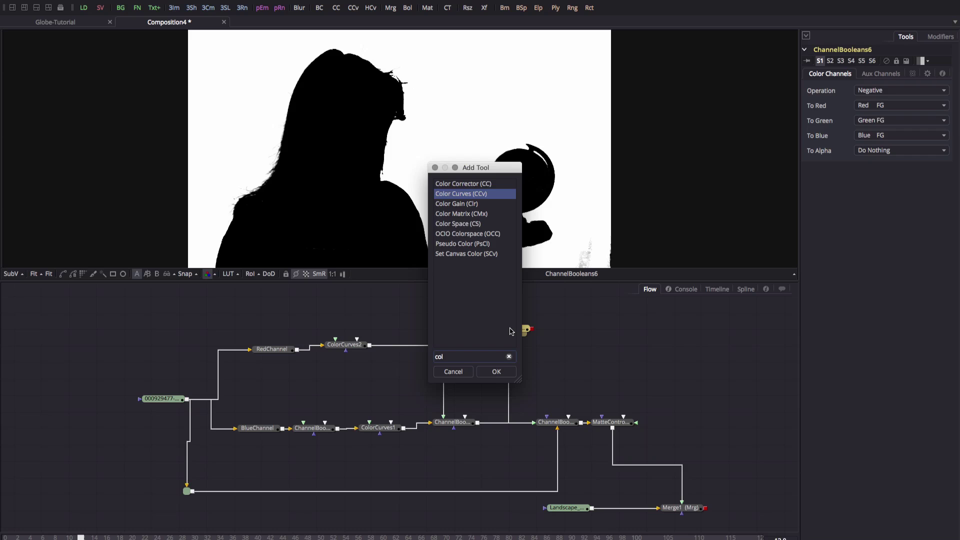
key(Return)
drag(509, 329, 494, 363)
click(504, 314)
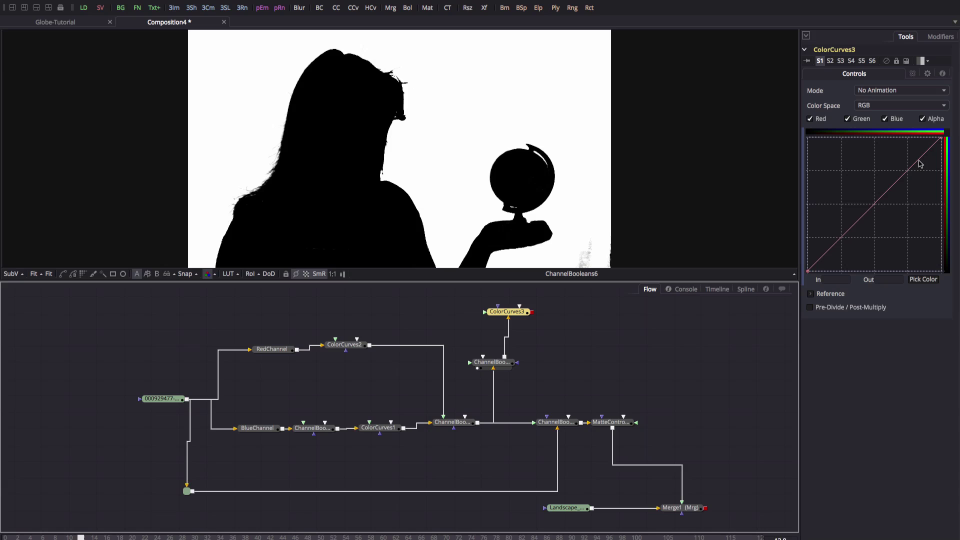
- View the inverted matte's Color Curves and crush its curve, with the white point at In about 0.25 and black point about 0.18
drag(917, 161, 890, 152)
drag(507, 310, 434, 135)
drag(890, 153, 842, 138)
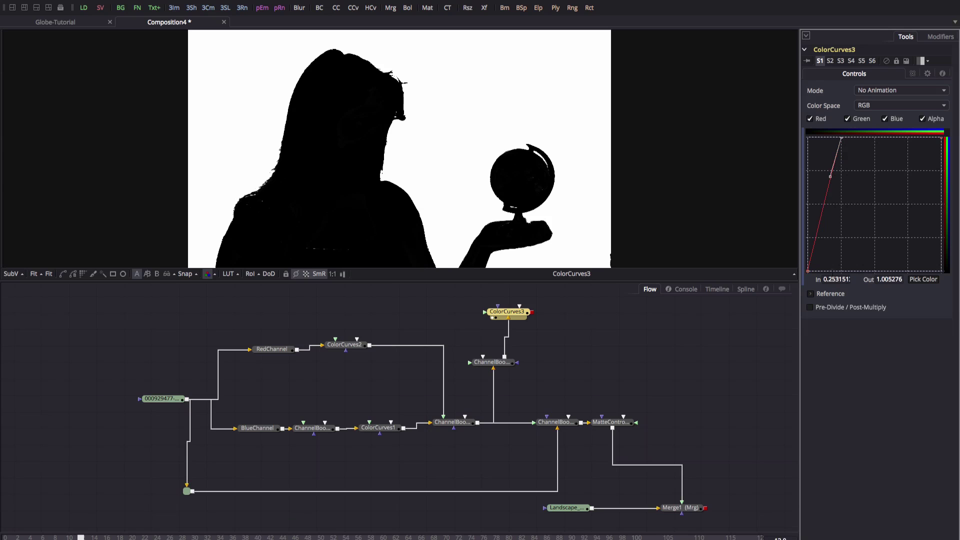
click(808, 271)
drag(810, 273, 833, 274)
- Add a Blur node after the inverted matte's Color Curves, view it, and set its Blur Size to about 46.7
drag(507, 312, 534, 325)
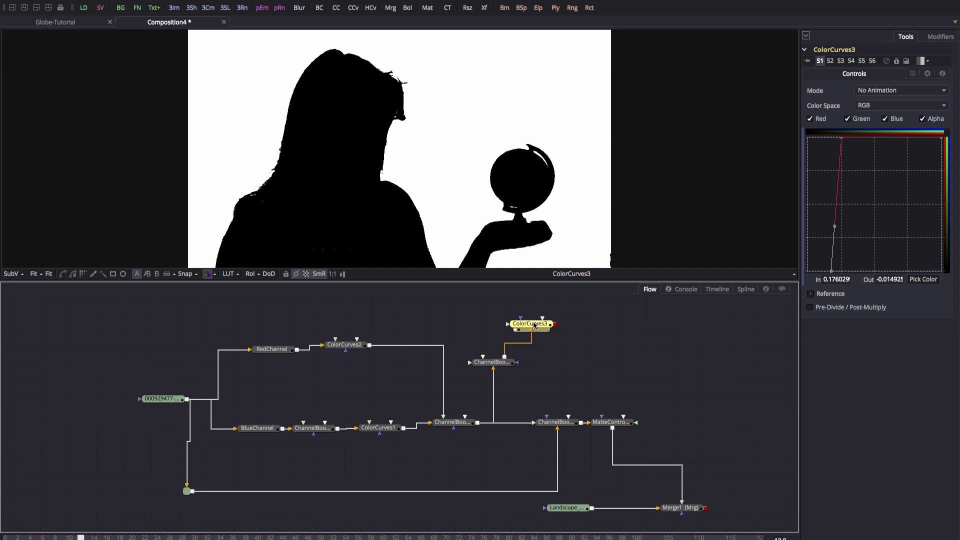
key(shift+space)
text(blur)
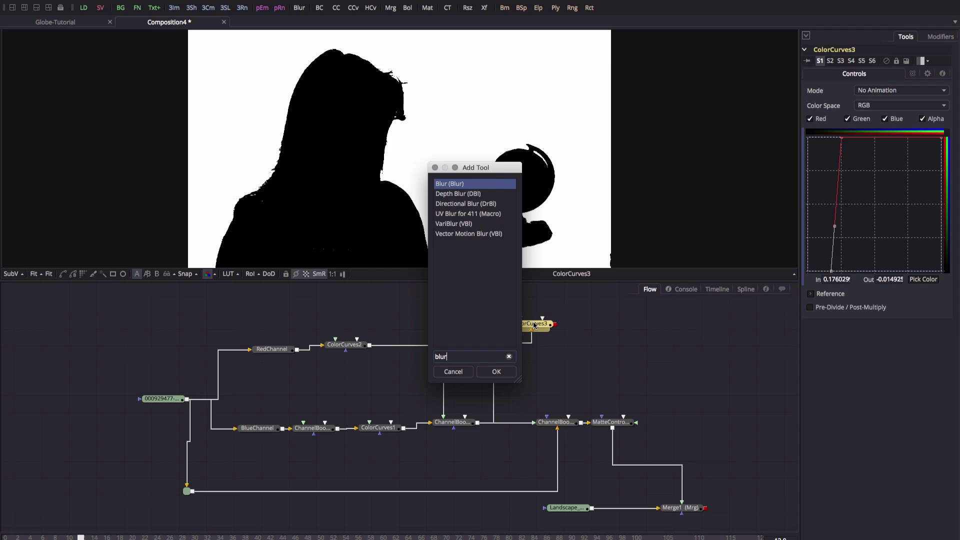
key(Return)
drag(531, 308, 441, 95)
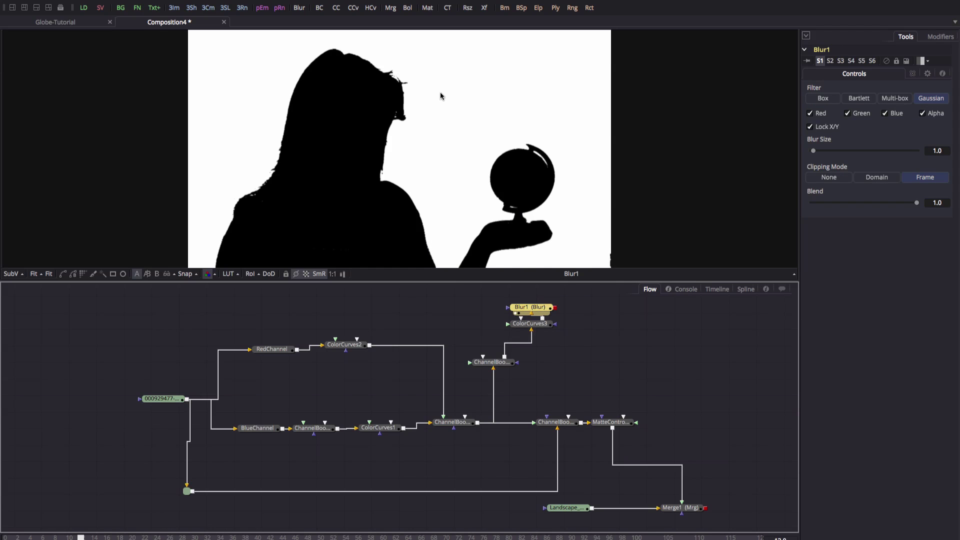
drag(814, 151, 863, 154)
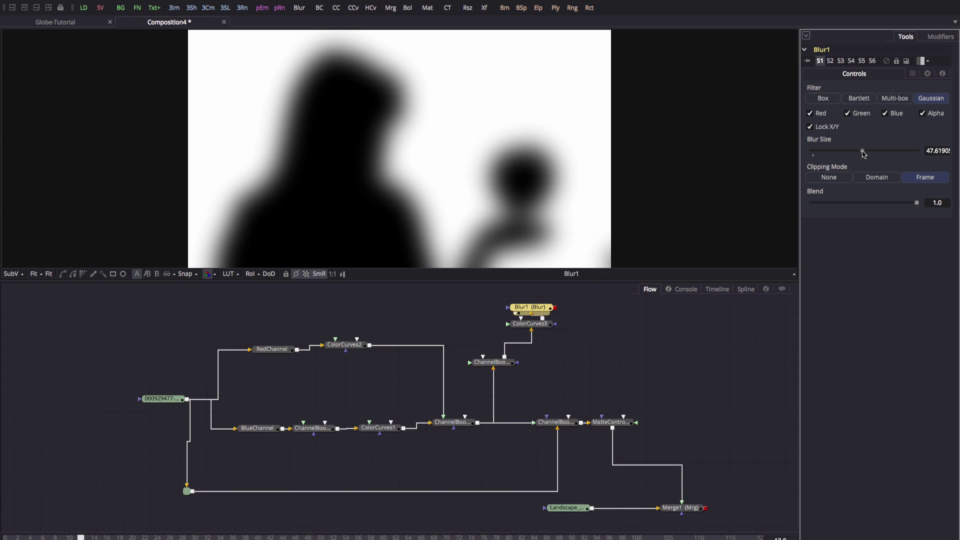
- Spread out the Blur and Color Curves nodes, add another Color Curves node after the Blur, and view it
drag(532, 324, 572, 310)
click(573, 312)
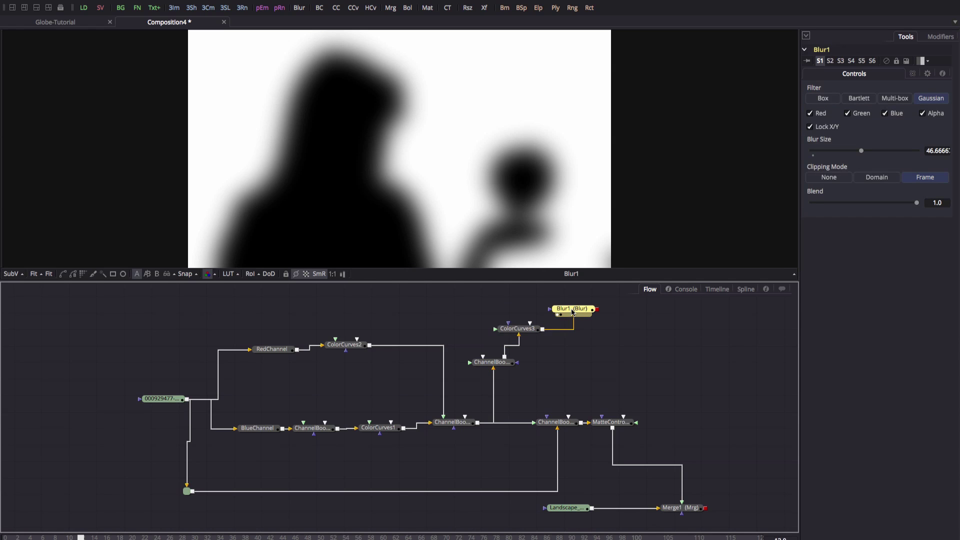
key(shift+space)
text(col)
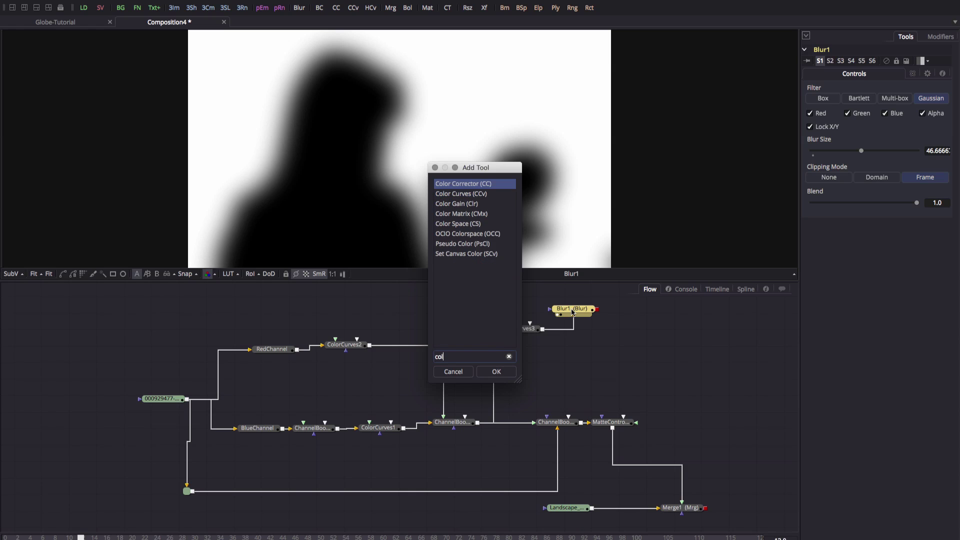
key(Down)
key(Return)
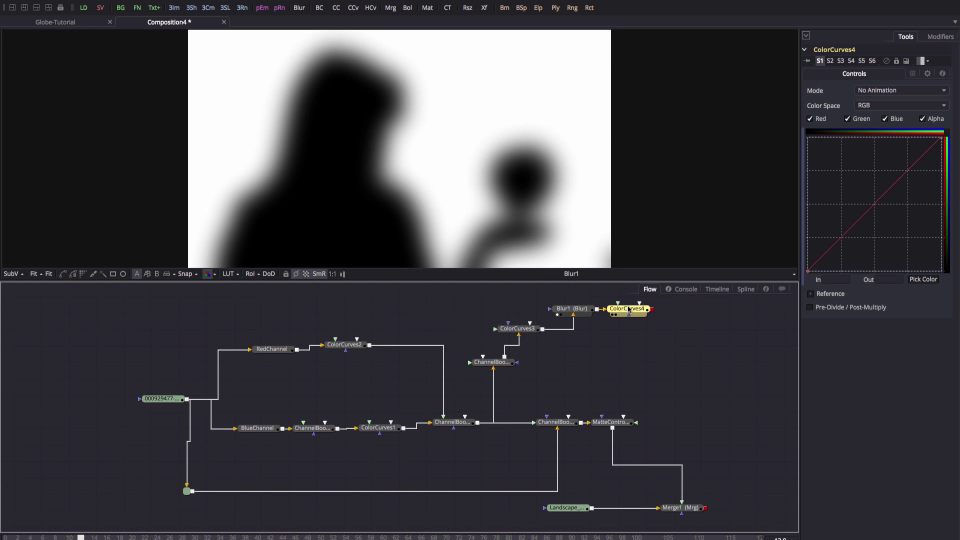
drag(630, 308, 496, 169)
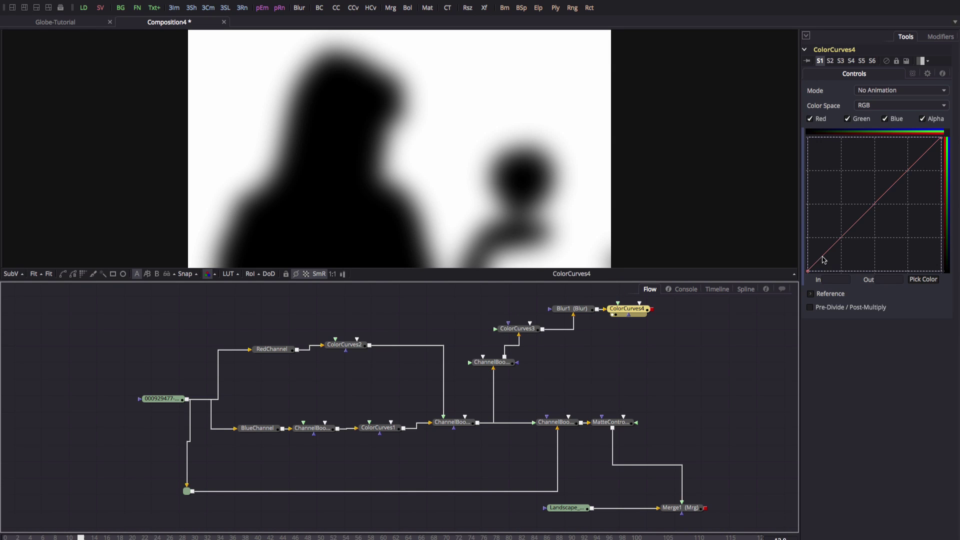
- Reshape the blurred matte's curve into a near-vertical ramp with the white point at In about 0.77, and compare it with the combined matte
drag(808, 271, 867, 272)
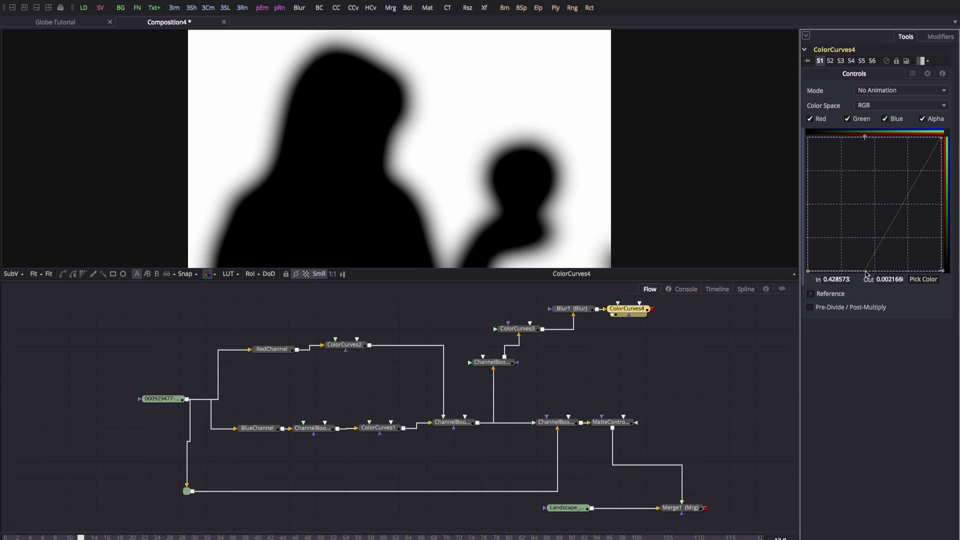
drag(924, 167, 893, 139)
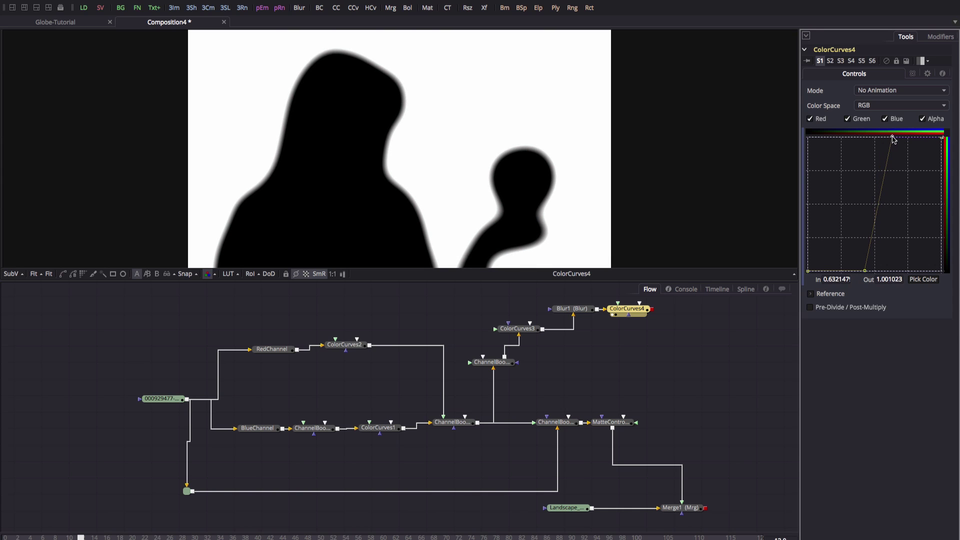
drag(865, 271, 890, 274)
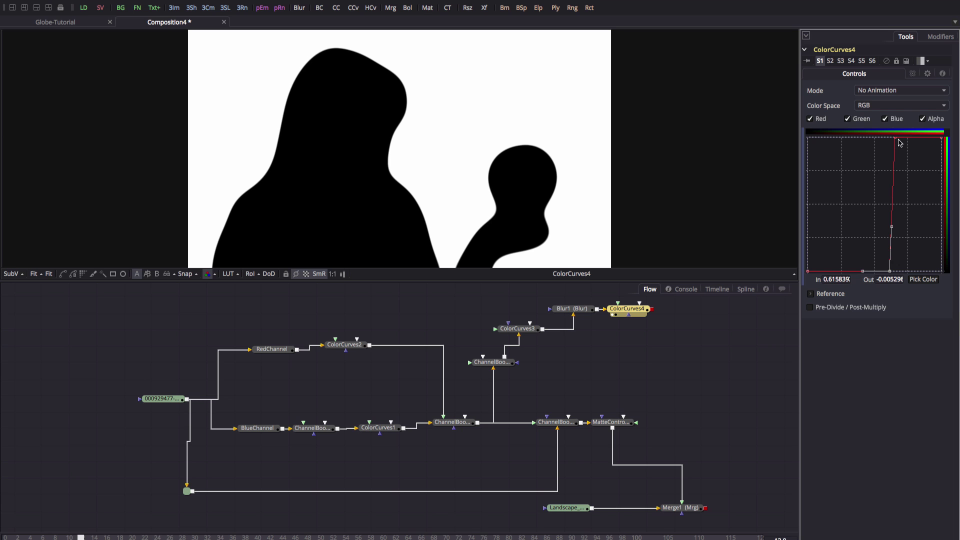
drag(896, 139, 904, 138)
drag(910, 141, 914, 141)
drag(891, 274, 909, 274)
drag(914, 141, 911, 141)
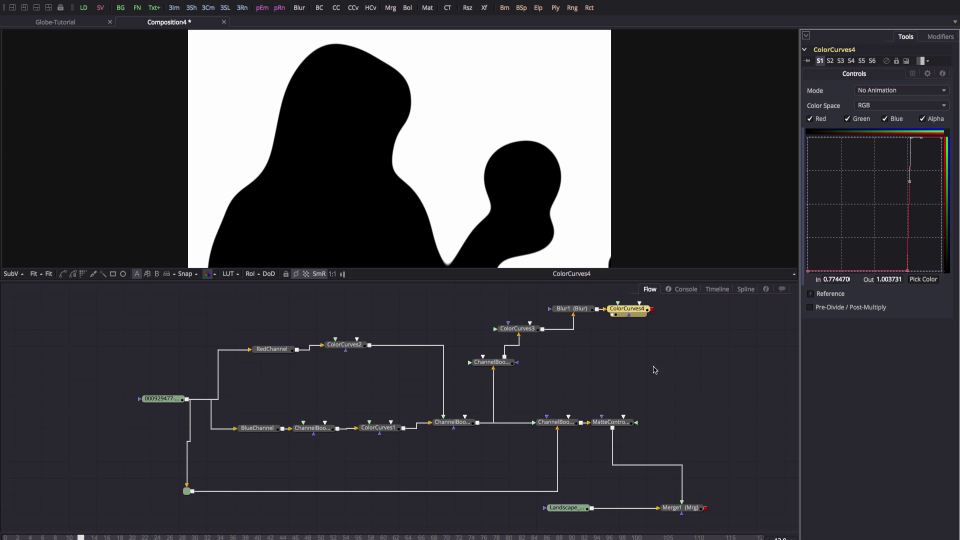
drag(449, 422, 375, 97)
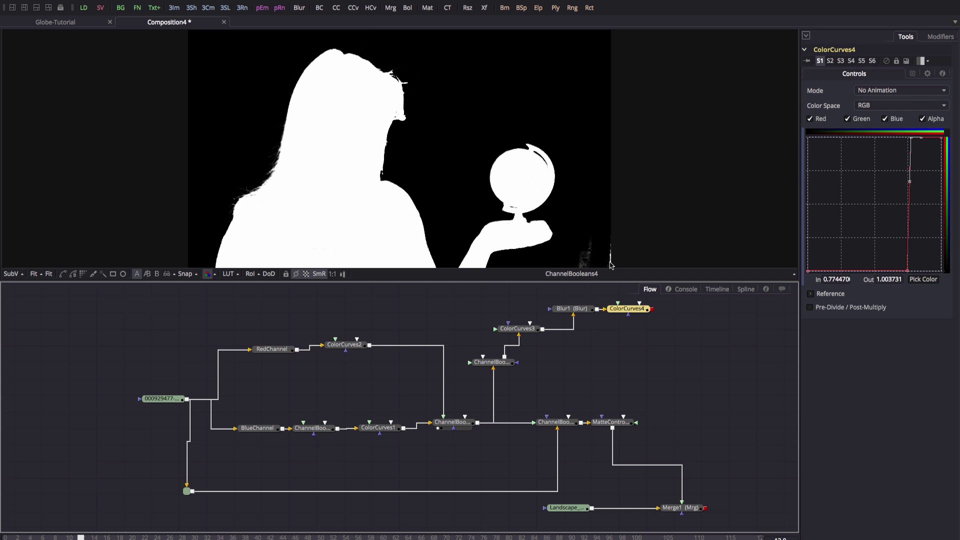
drag(628, 309, 432, 120)
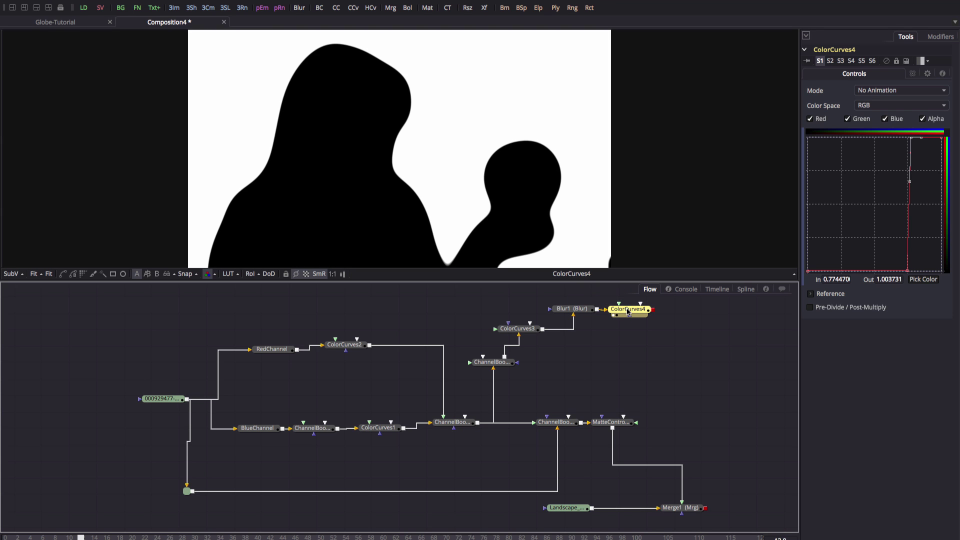
- Add a Channel Booleans node after the blurred matte's Color Curves and set its Operation to Negative
key(ctrl+space)
text(ch)
key(Down)
key(Down)
key(Return)
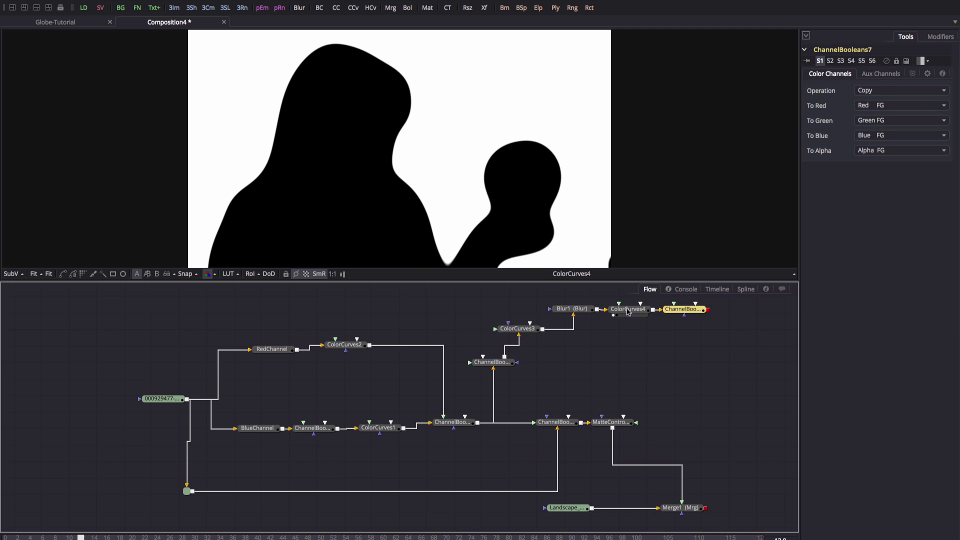
click(872, 96)
click(884, 200)
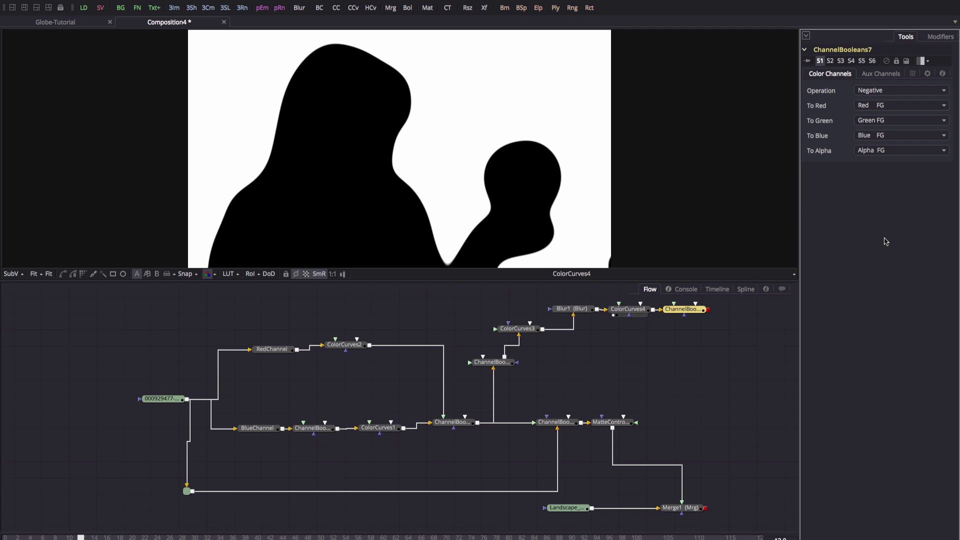
- Set the Negative Channel Booleans node's To Alpha to Do Nothing, place it below the last Color Curves, and view it
click(874, 153)
click(876, 162)
drag(694, 310, 703, 323)
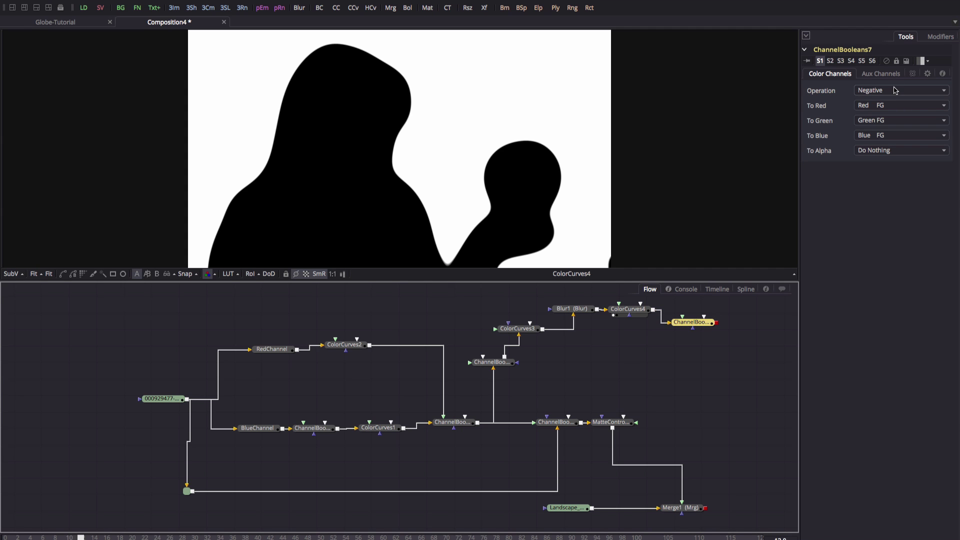
drag(690, 323, 688, 349)
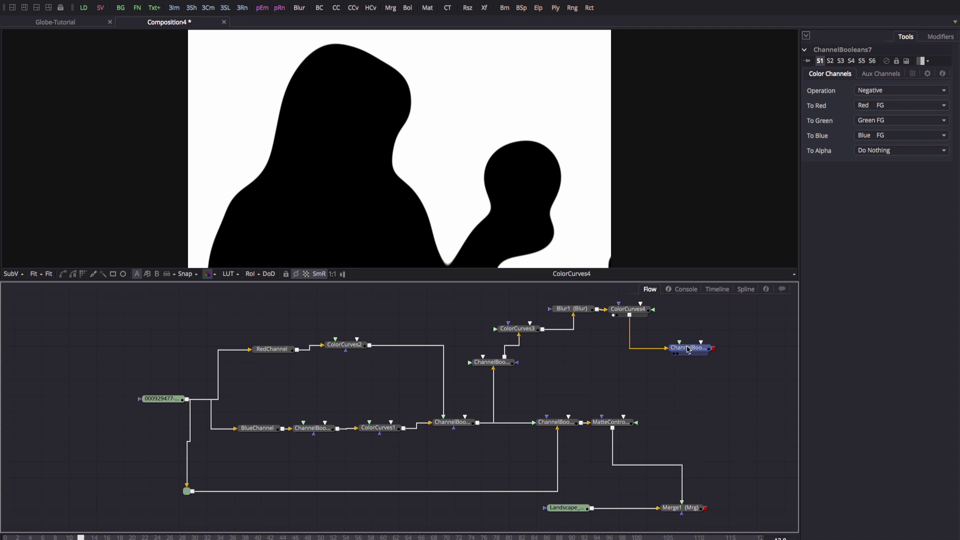
click(688, 349)
key(1)
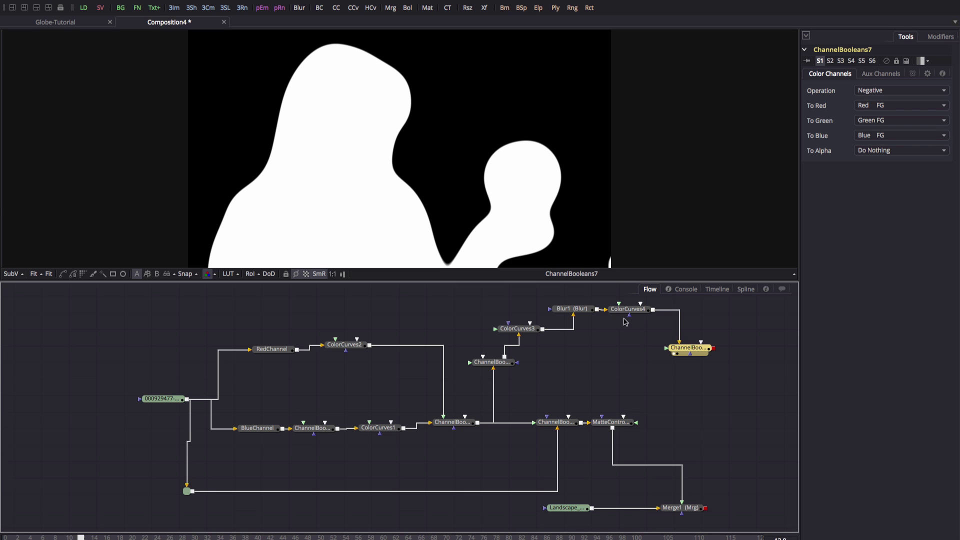
drag(692, 350, 687, 353)
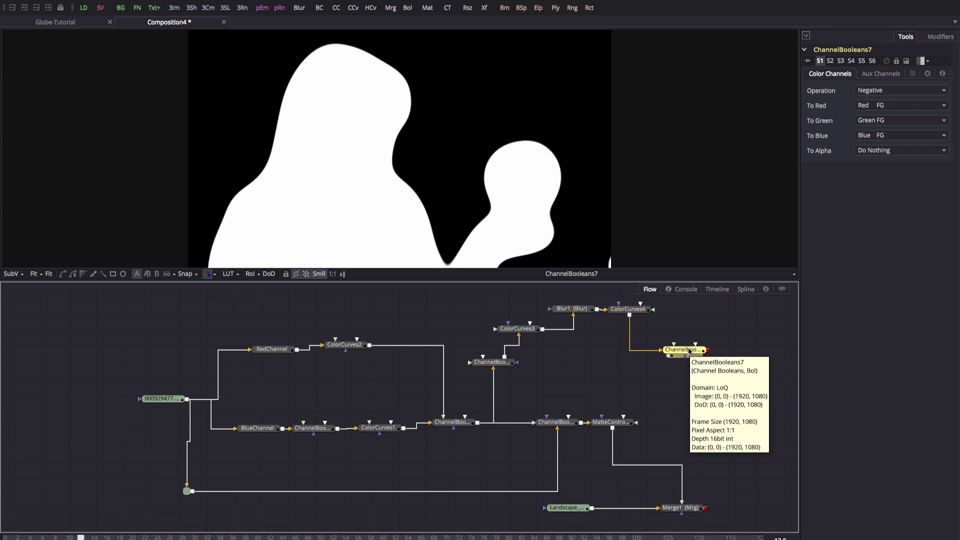
- Add another Channel Booleans node after the Negative one and set its Operation to Minimum
key(ctrl+space)
text(ch)
key(Down)
key(Down)
key(Return)
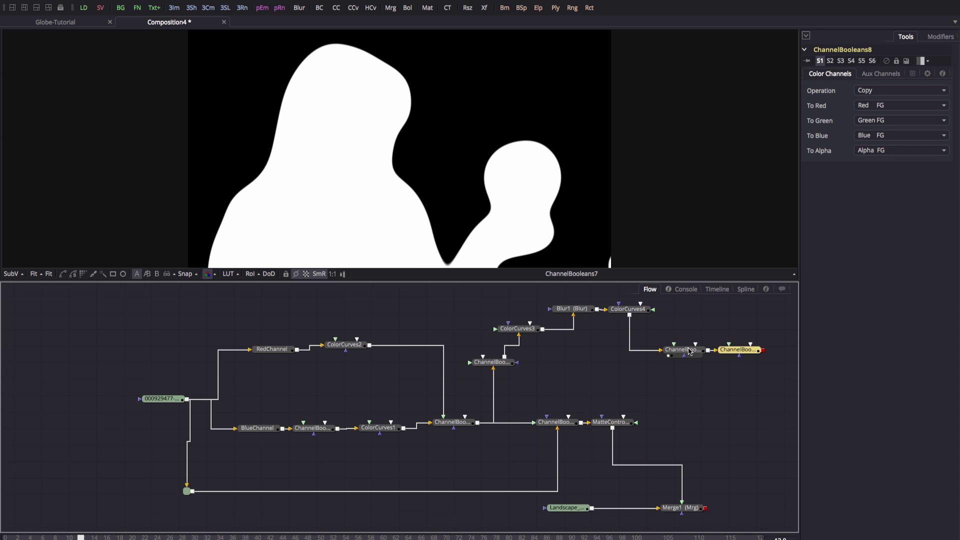
click(875, 94)
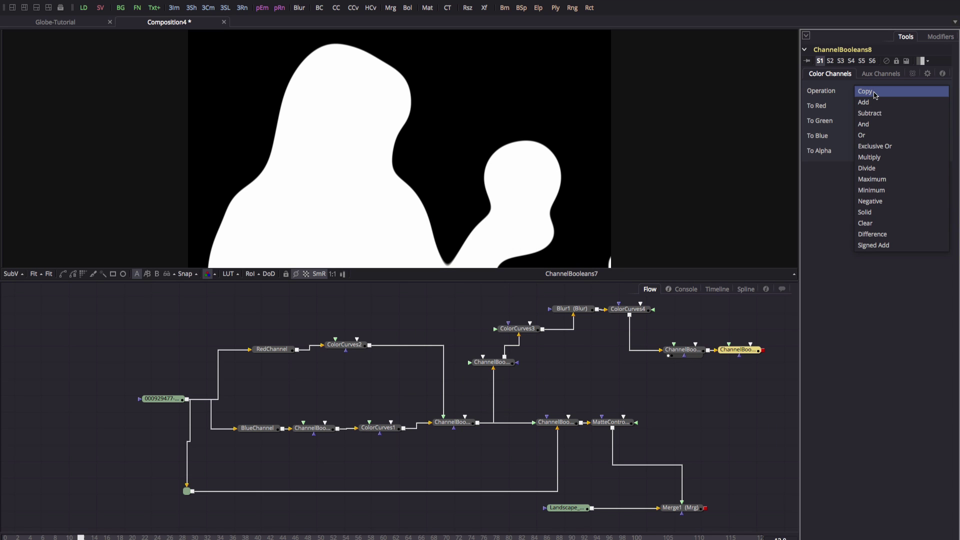
click(885, 192)
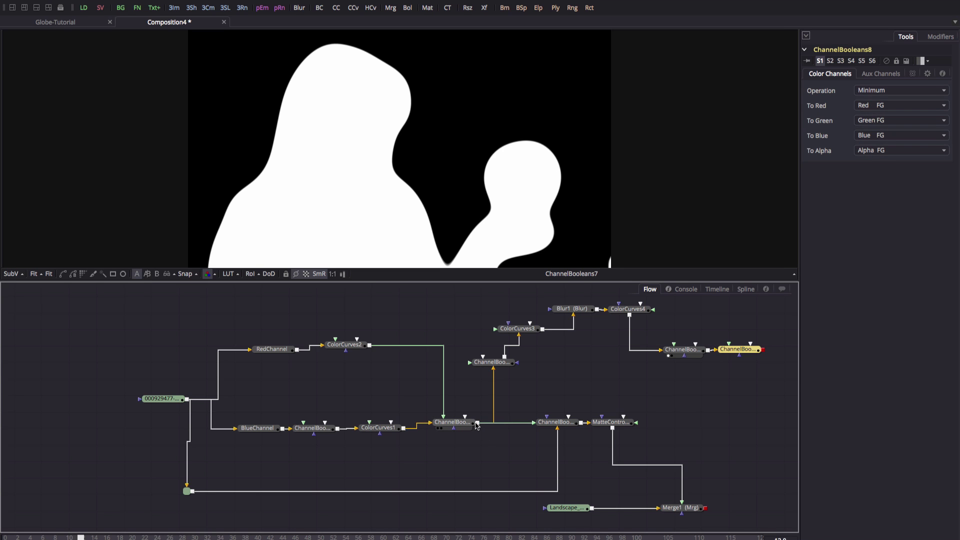
- Switch to two viewers and show the original combined matte in the first and the expanded garbage matte in the second
drag(457, 424, 299, 138)
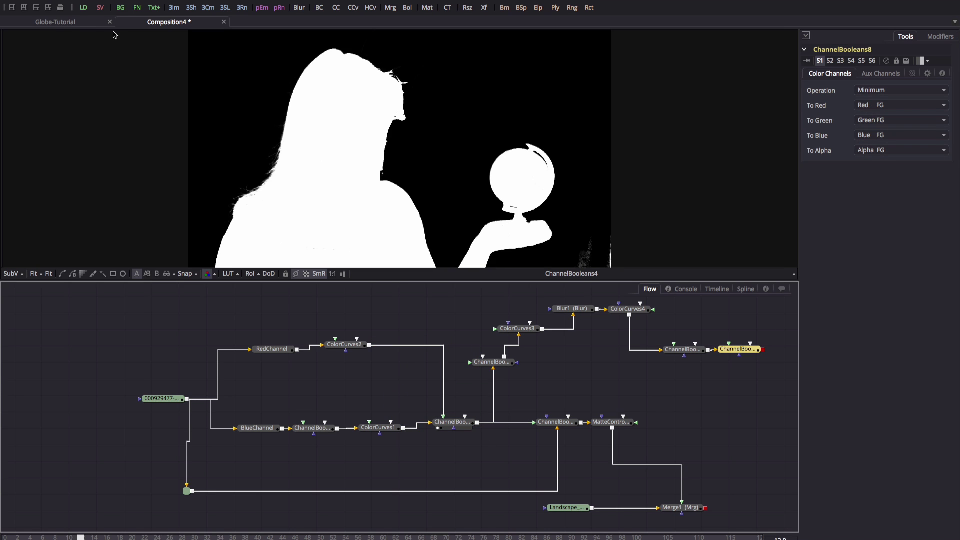
click(25, 8)
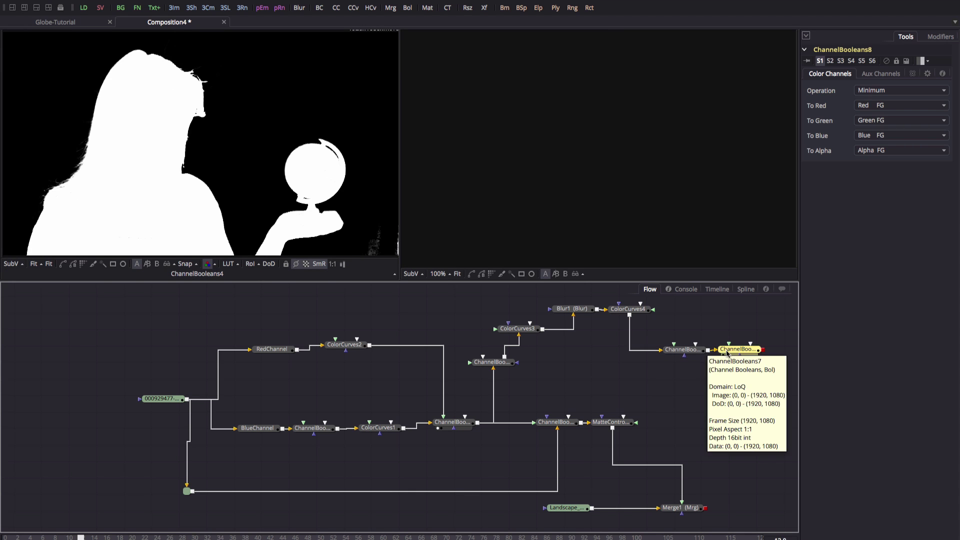
drag(727, 353, 583, 235)
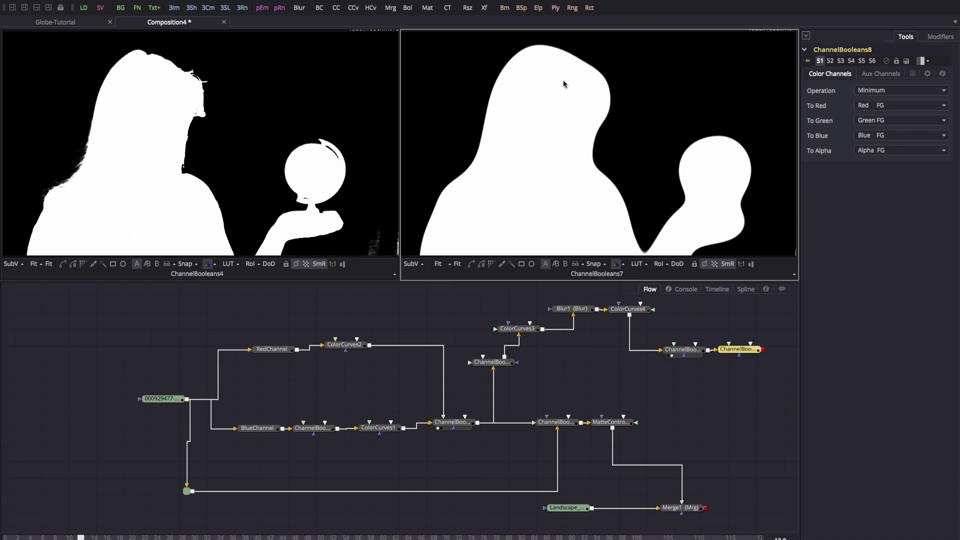
- Connect the original combined matte to the Minimum node's foreground input and view the result in the second viewer
drag(477, 424, 637, 143)
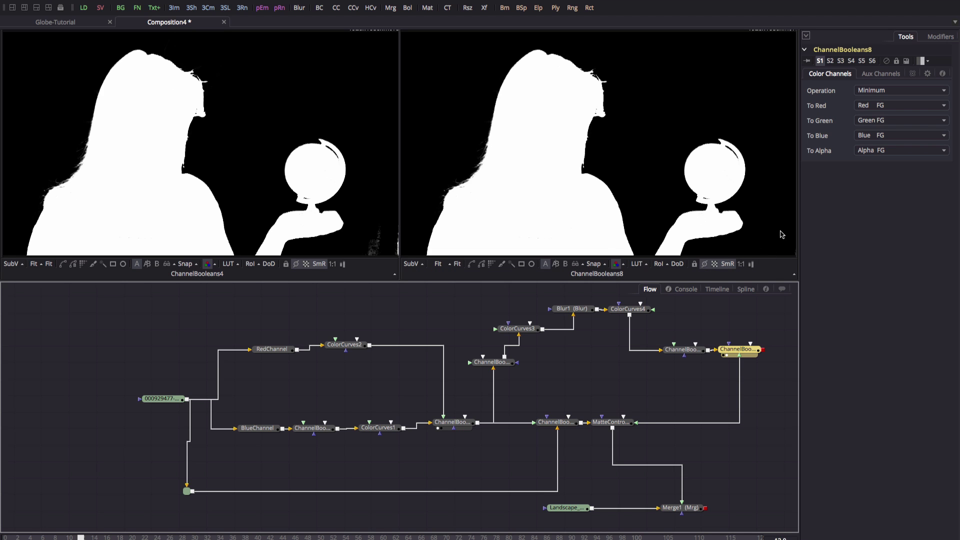
drag(741, 351, 747, 350)
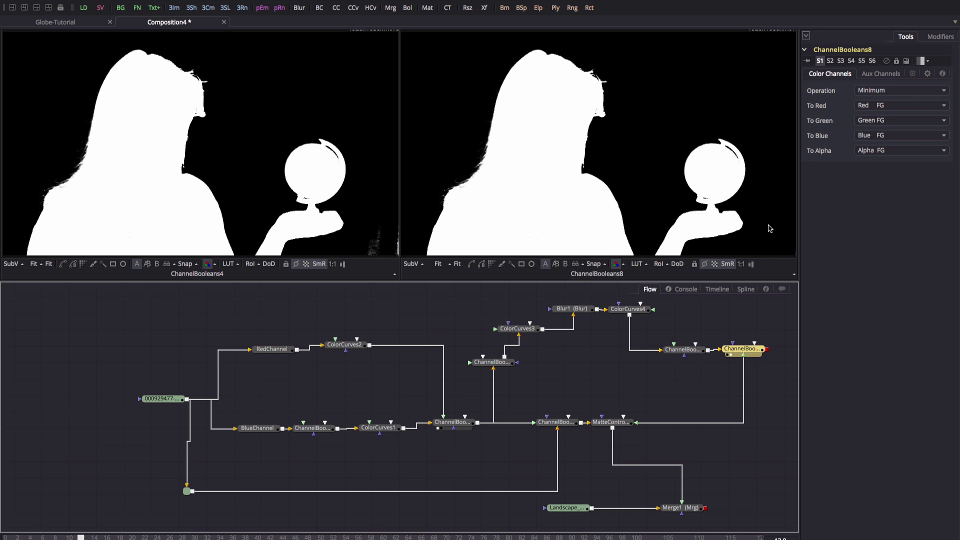
drag(688, 354, 685, 353)
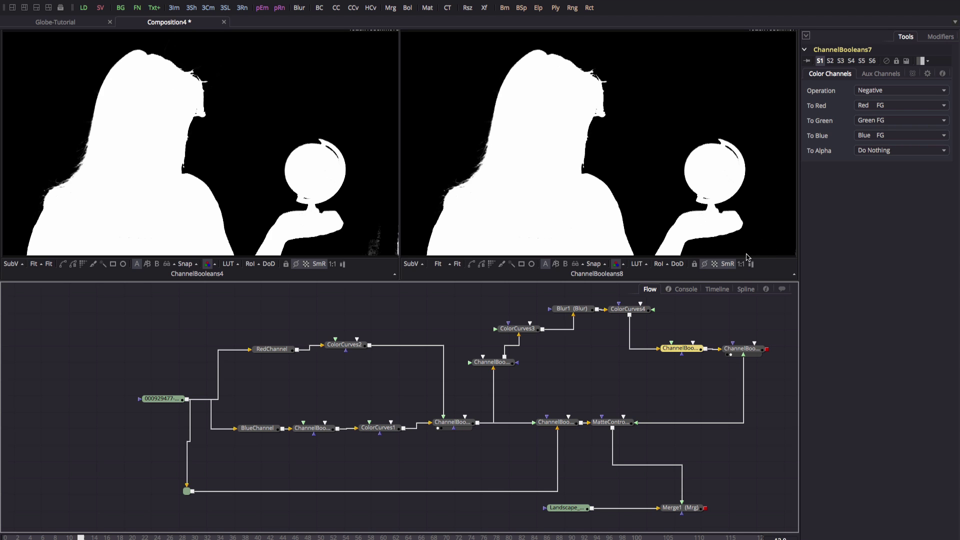
click(742, 349)
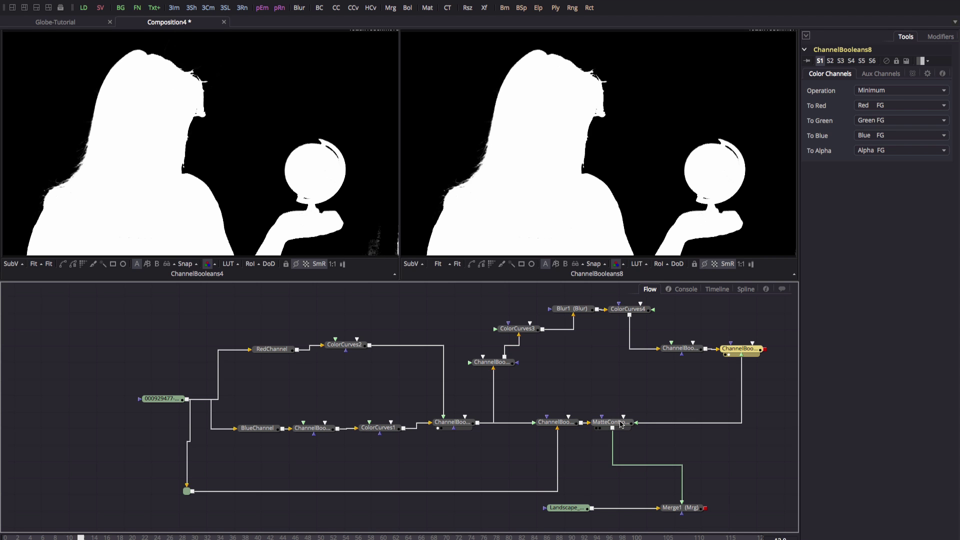
- Move the Minimum node beside the combined matte and feed its output into the Multiply Channel Booleans node as foreground
drag(740, 349, 547, 386)
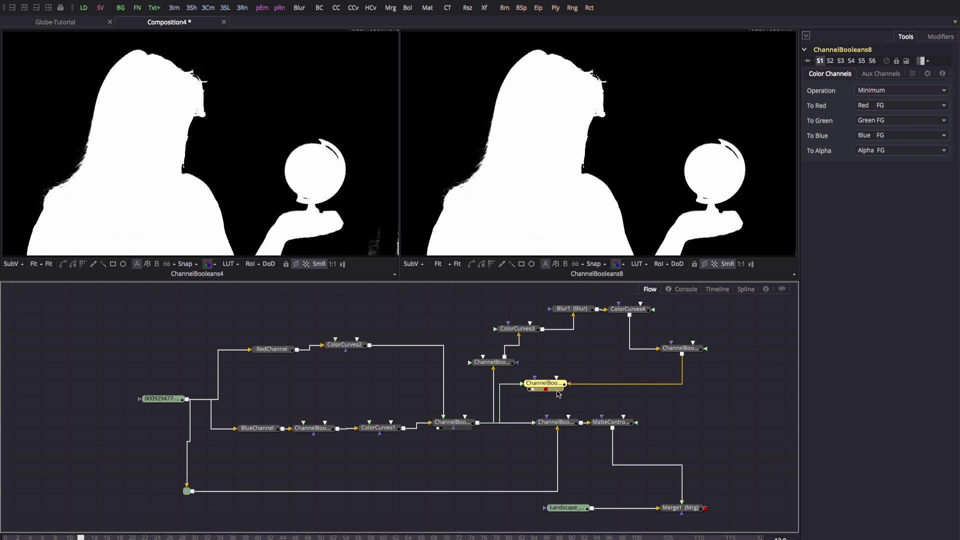
mouse_move(545, 385)
mouse_down()
mouse_move(535, 400)
mouse_move(543, 377)
mouse_up()
drag(553, 380, 546, 465)
key(2)
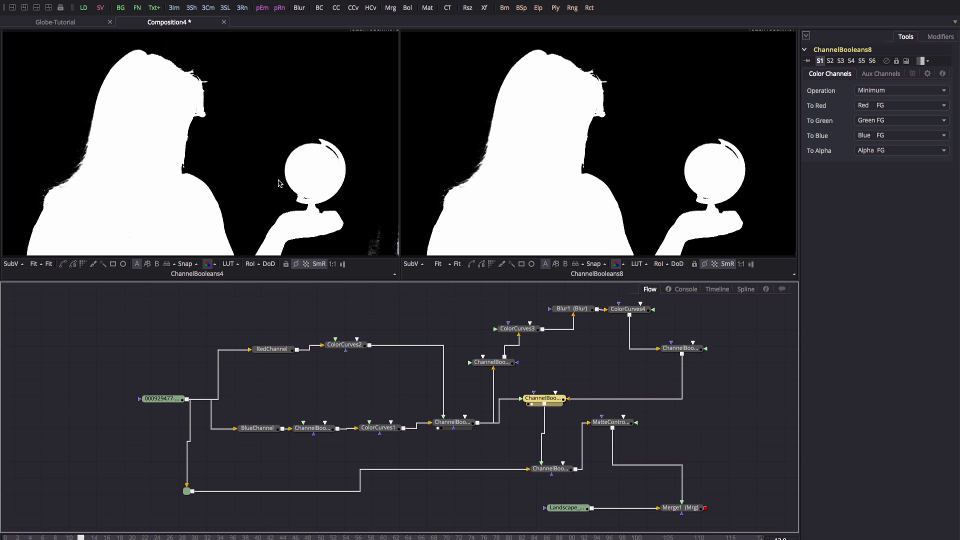
- View the keyed cutout in the second viewer and the expanded garbage matte in the first
drag(552, 472, 645, 168)
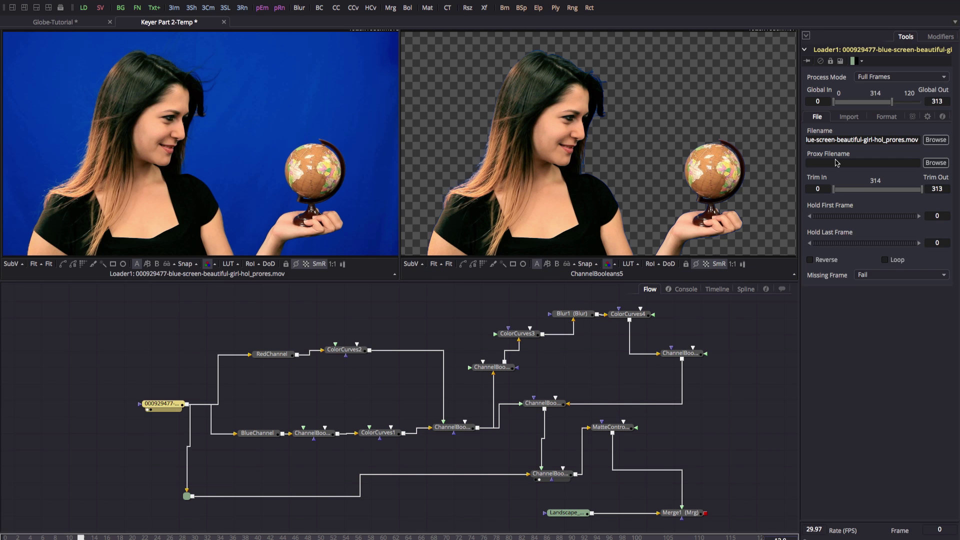
drag(686, 355, 203, 134)
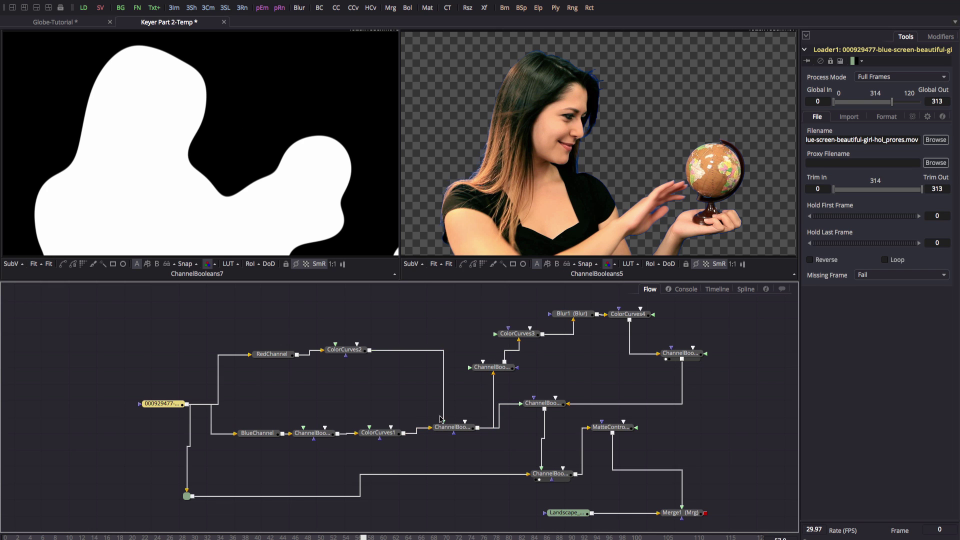
- Add an UltraKeyer node fed by the blue-screen clip, view its result in the first viewer, and enable Lock Color Picking
click(183, 335)
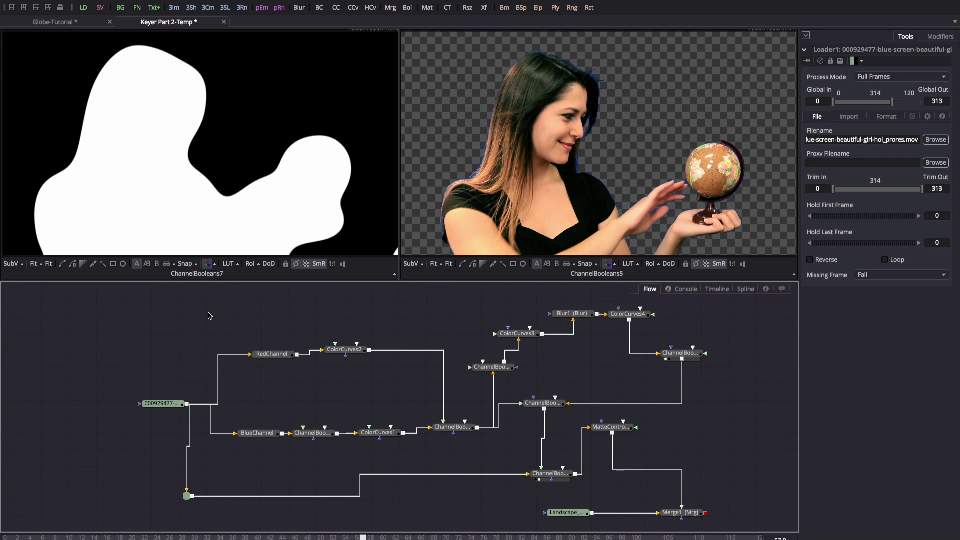
key(ctrl+space)
text(Ultr)
key(Return)
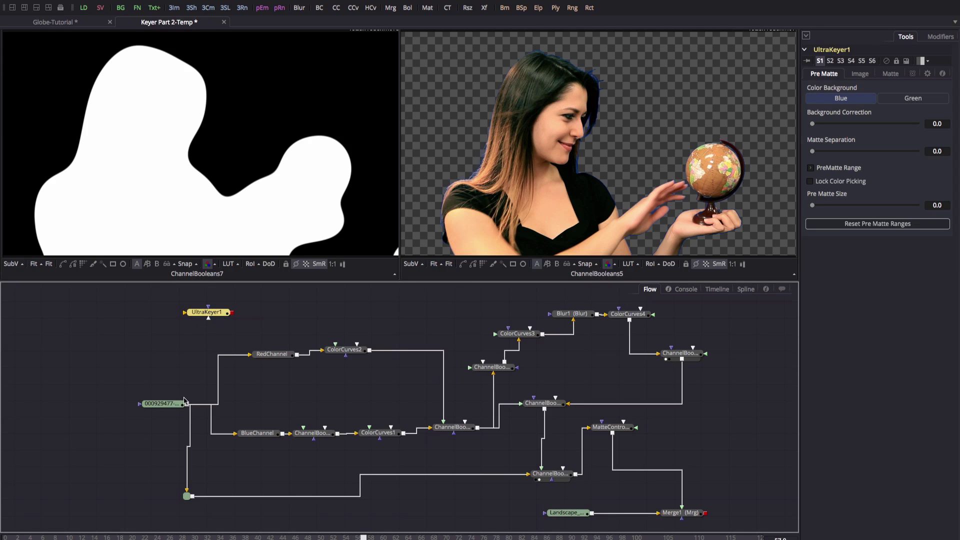
drag(187, 404, 239, 146)
drag(225, 75, 389, 133)
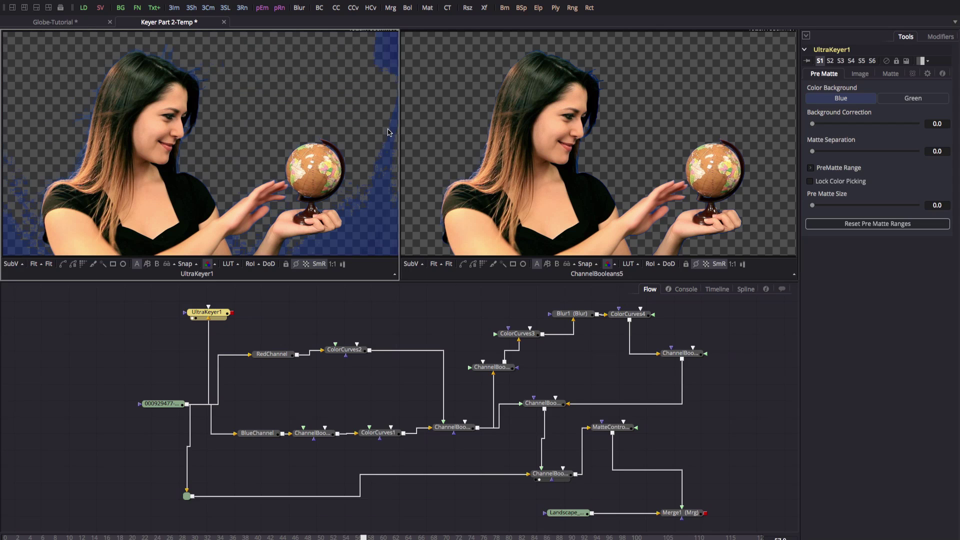
click(810, 181)
mouse_move(195, 310)
mouse_down()
mouse_move(210, 310)
mouse_move(196, 307)
mouse_up()
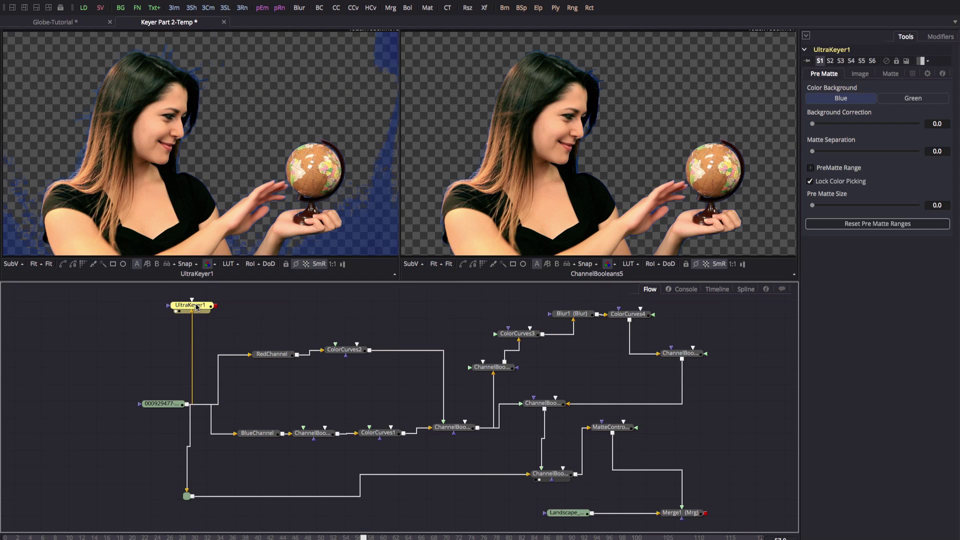
- Add a Channel Booleans node after the UltraKeyer
key(ctrl+space)
text(ch)
key(Down)
key(Down)
key(Return)
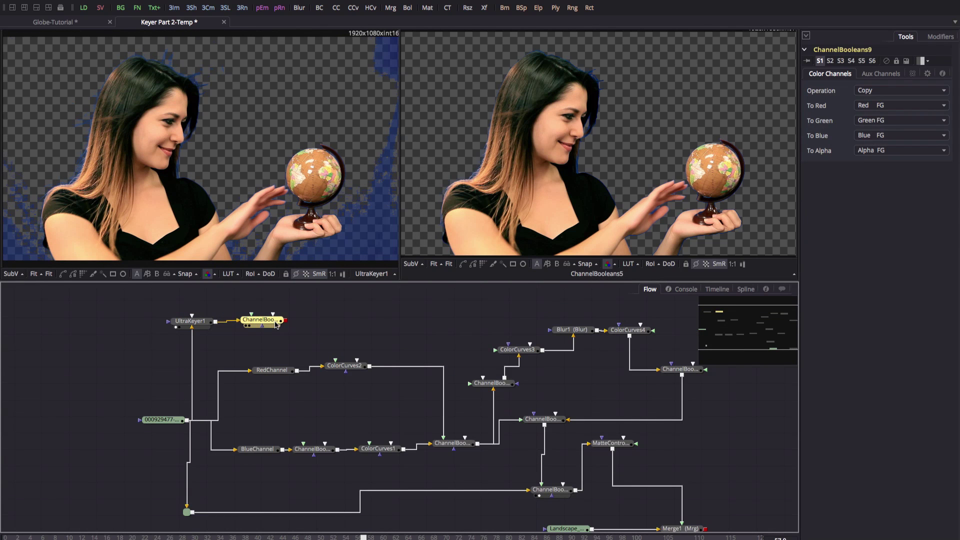
- Set To Red, To Green and To Blue to Alpha FG and To Alpha to White, and view the UltraKeyer's matte
click(896, 108)
click(894, 138)
click(879, 121)
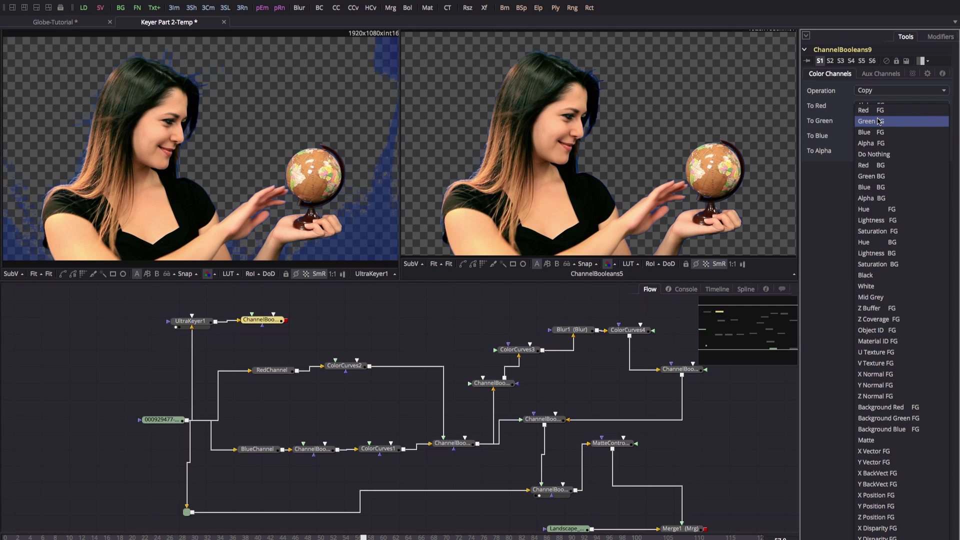
click(879, 143)
click(879, 136)
click(879, 148)
click(876, 151)
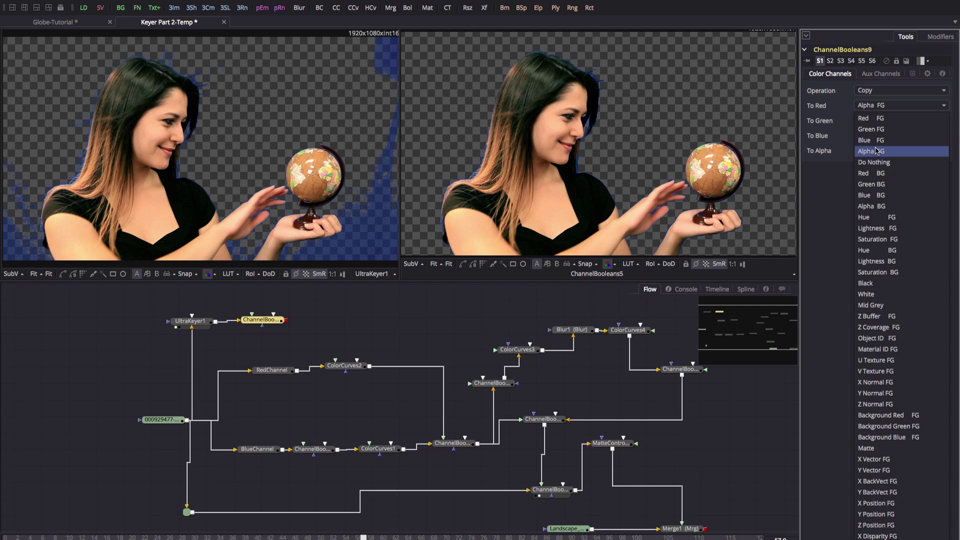
click(878, 295)
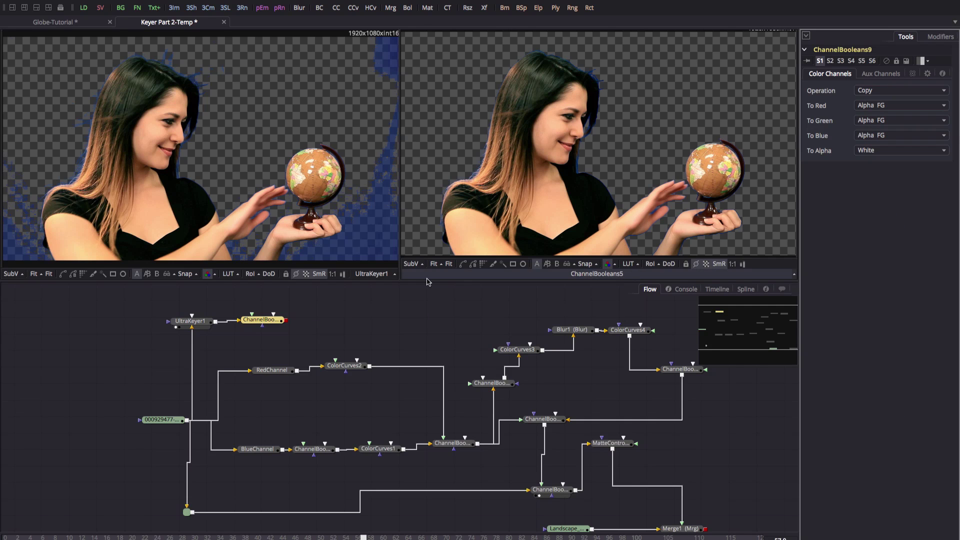
click(246, 326)
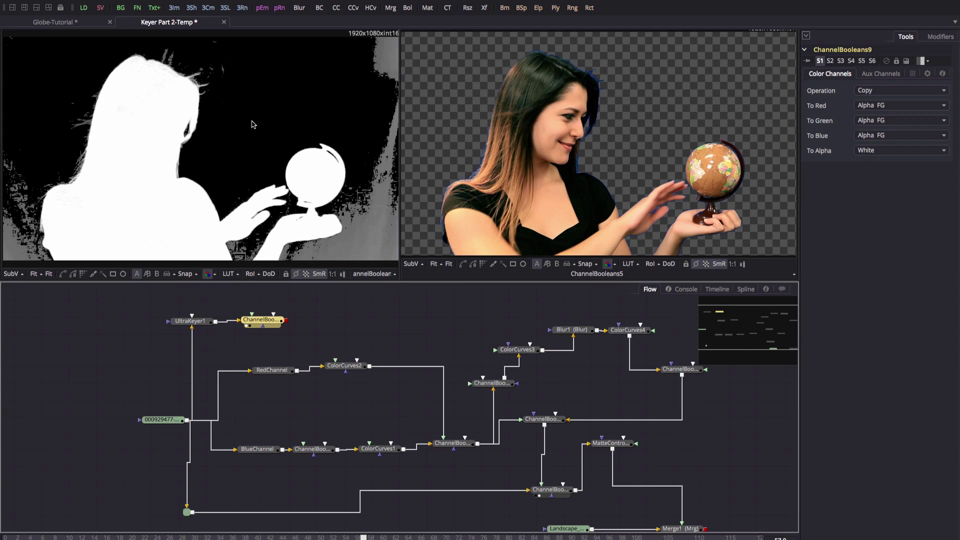
drag(261, 320, 285, 300)
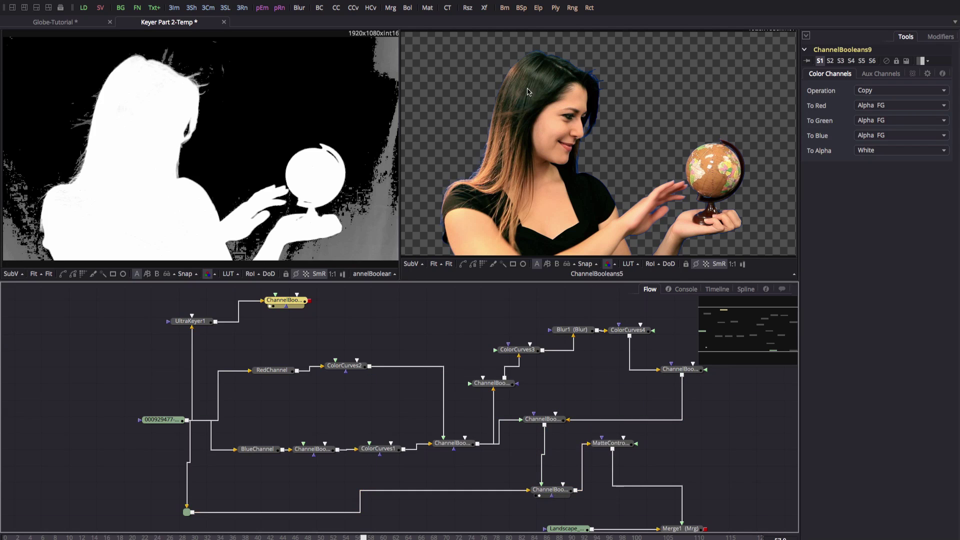
- Delete the UltraKeyer and its Channel Booleans node
ctrl+click(196, 323)
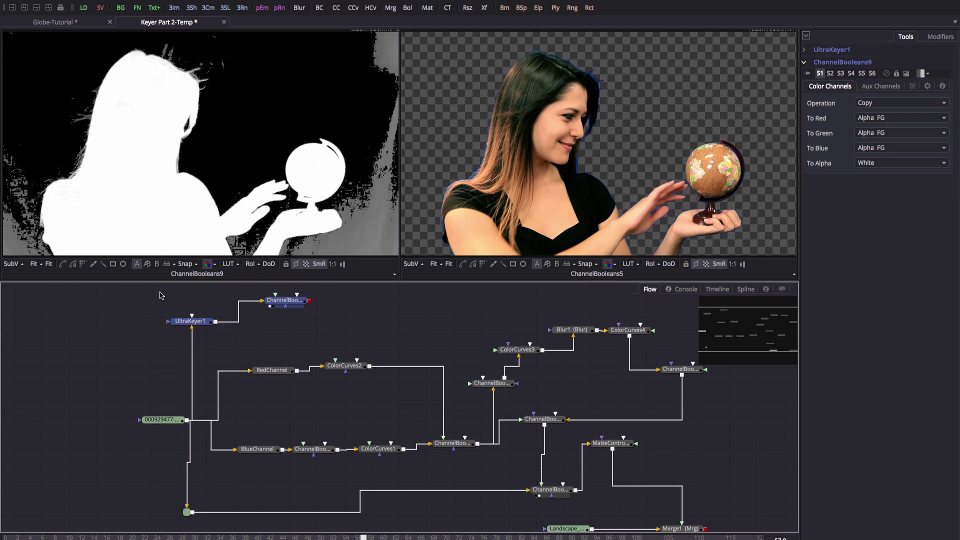
key(Delete)
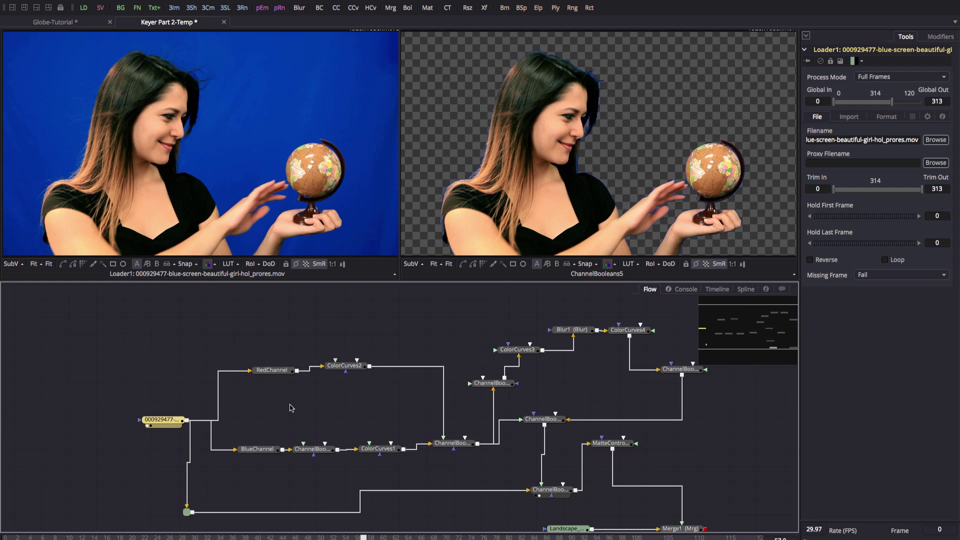
- Compare the merged landscape composite, the keyed cutout and the cleaned Minimum matte in the second viewer
drag(733, 339, 747, 337)
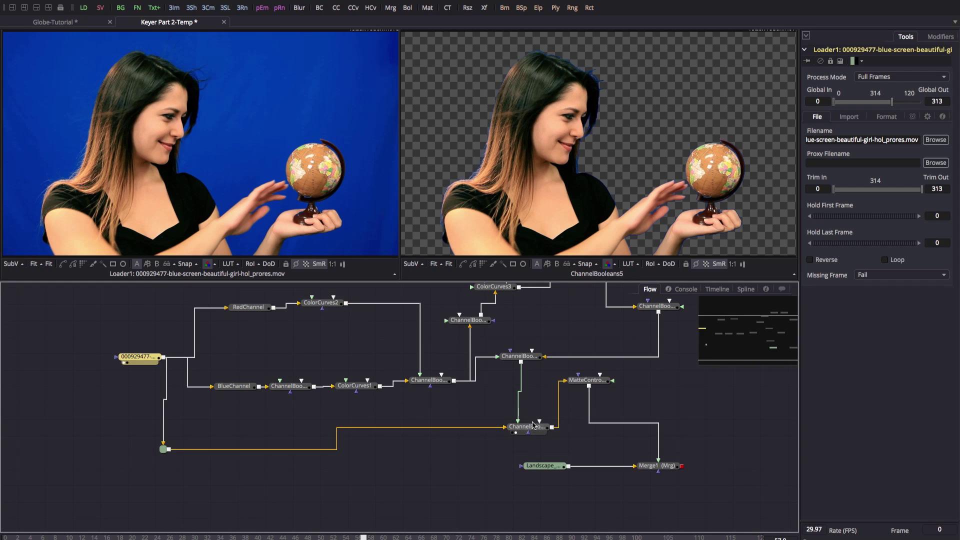
drag(531, 430, 529, 429)
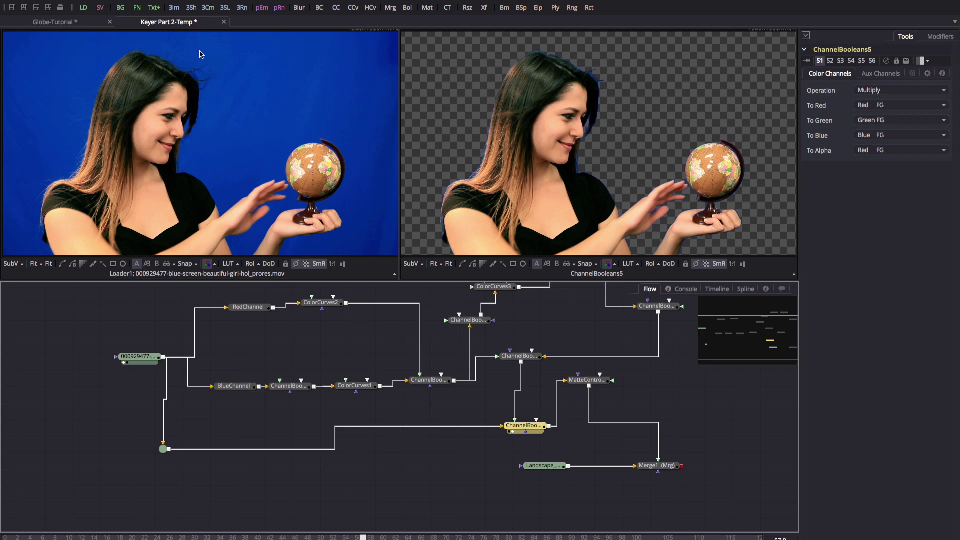
drag(661, 465, 643, 95)
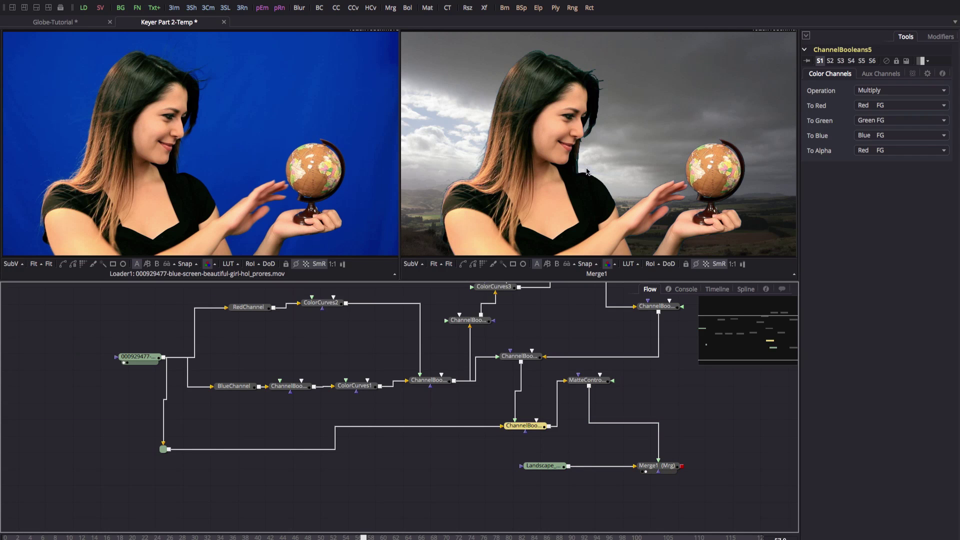
key(2)
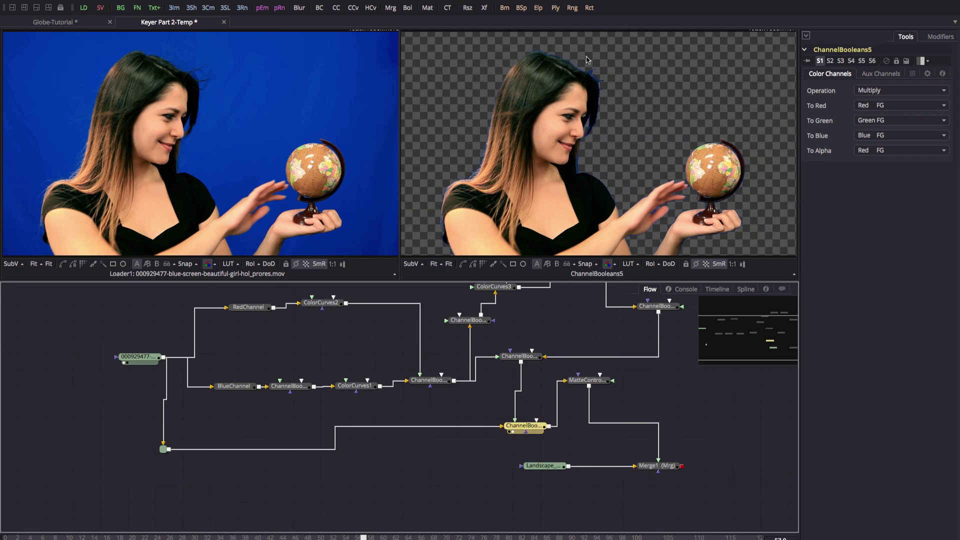
drag(520, 360, 646, 97)
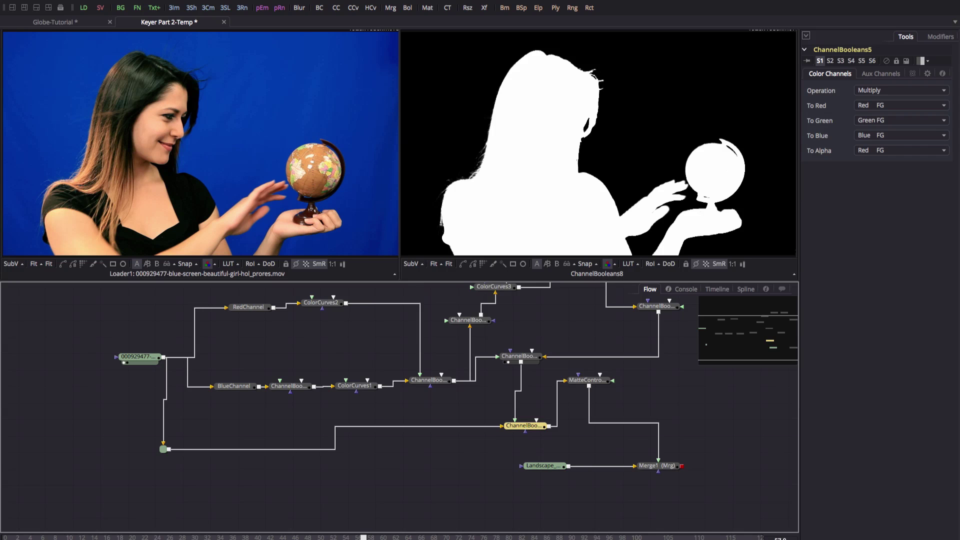
- Save the composition, view the inverted blue channel in the first viewer and inspect its Channel Booleans settings
key(ctrl+s)
drag(287, 386, 200, 150)
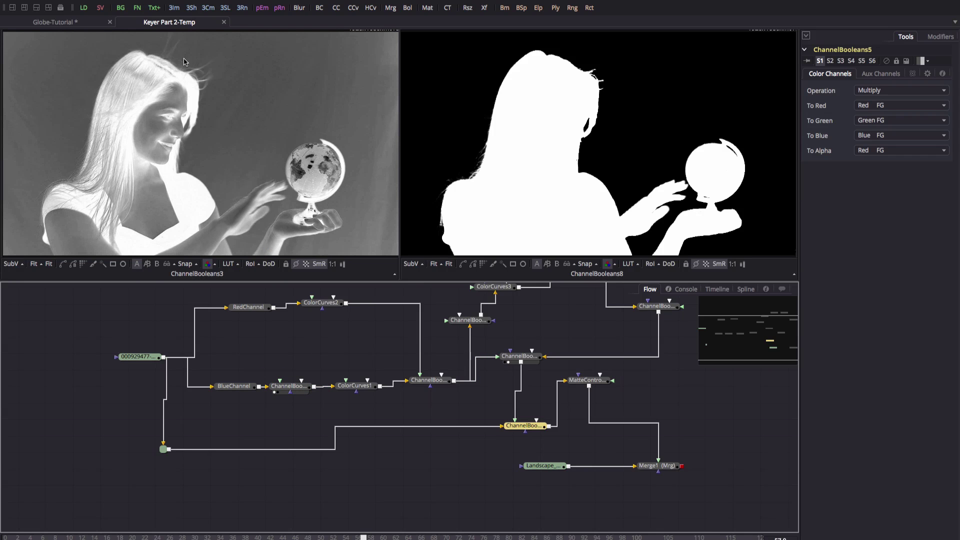
click(290, 387)
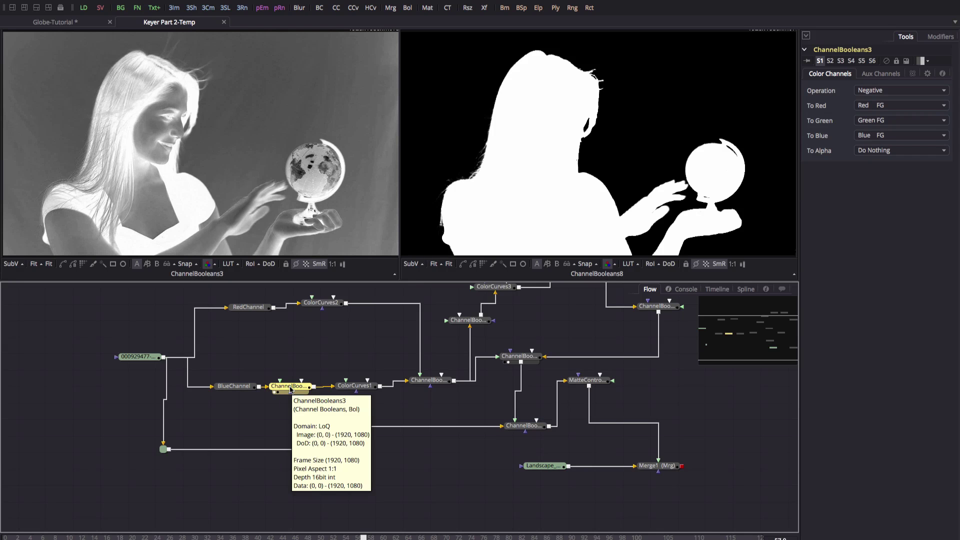
click(352, 511)
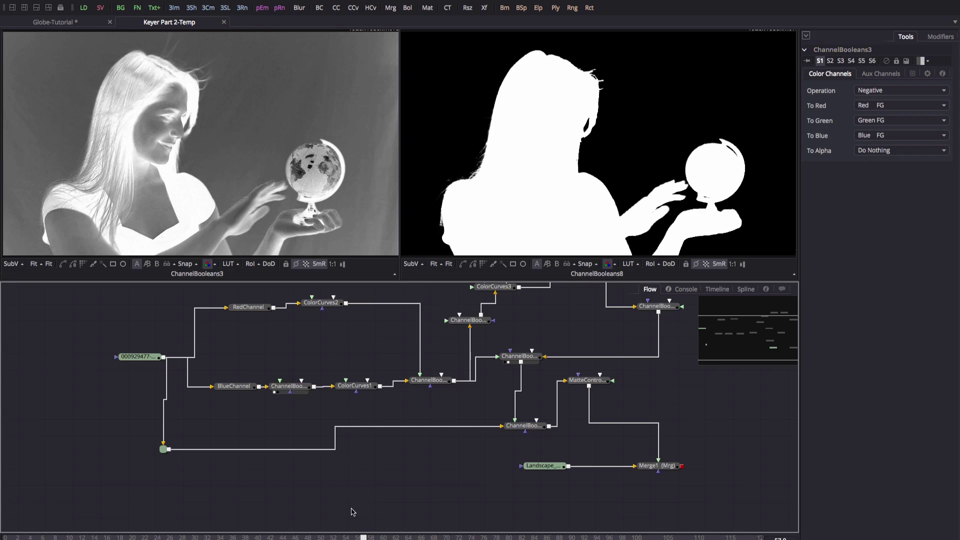
- Add a separate Color Curves node fed by the inverted blue channel and view it in the first viewer
key(ctrl+space)
text(col)
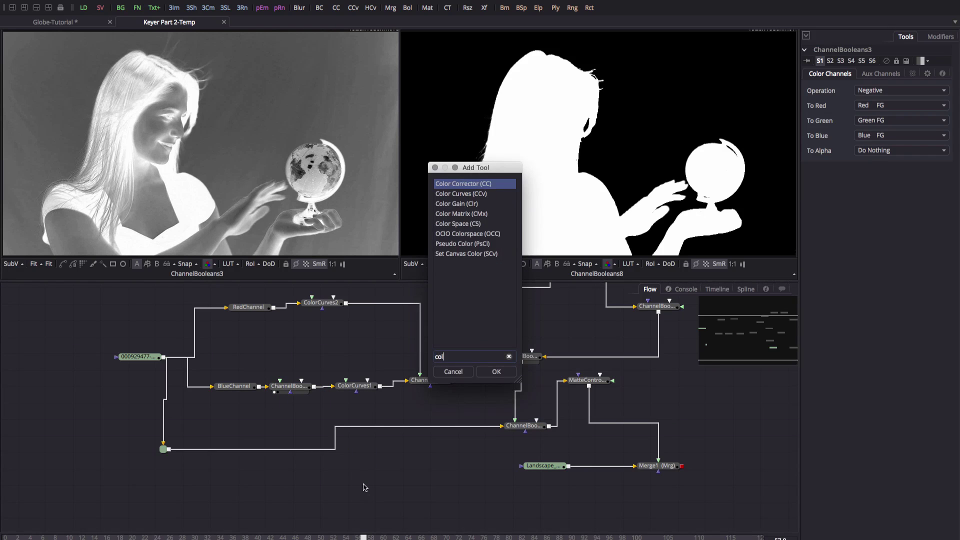
key(Down)
key(Return)
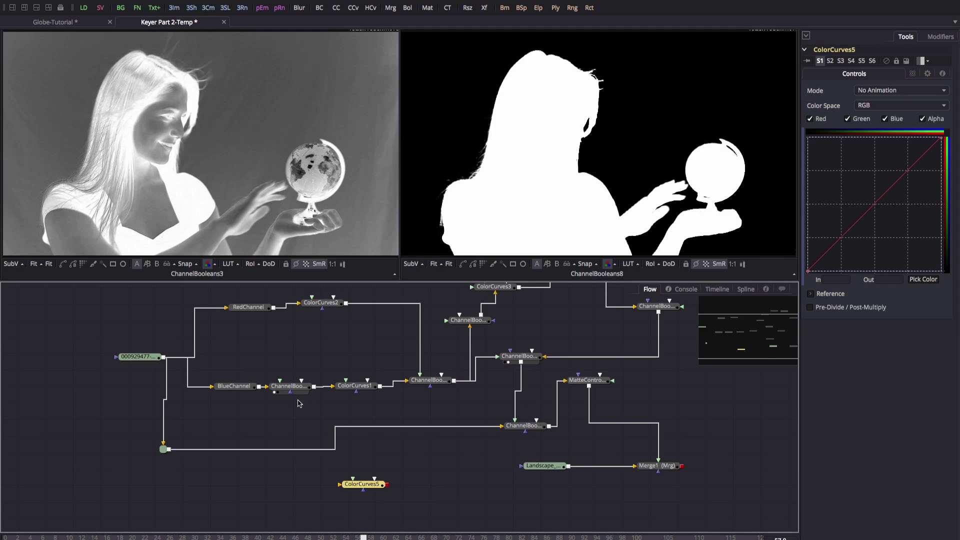
drag(314, 391, 363, 488)
key(1)
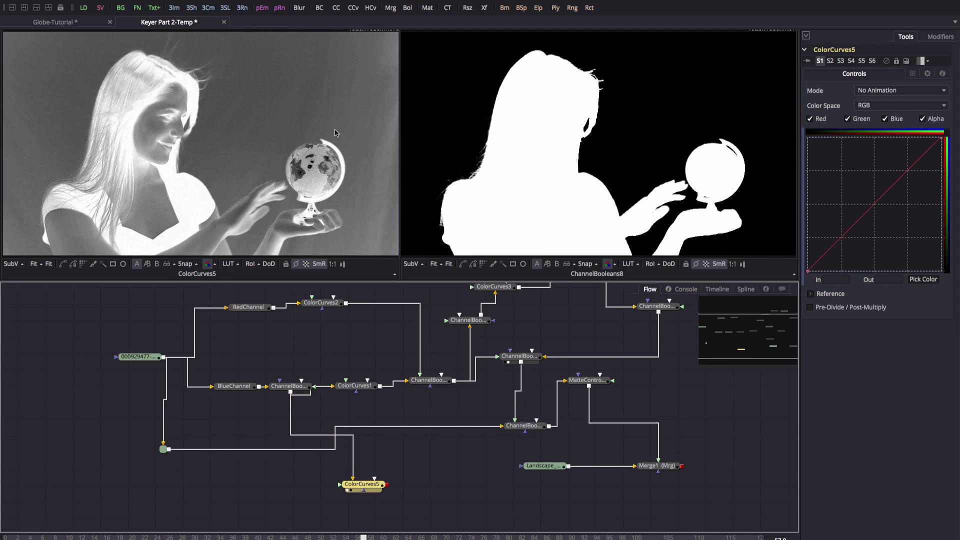
- Steepen the new curve with a shadow point at about In 0.33, Out 0 and a highlight point near In 0.55, Out 0.98
drag(838, 240, 845, 271)
drag(922, 165, 882, 140)
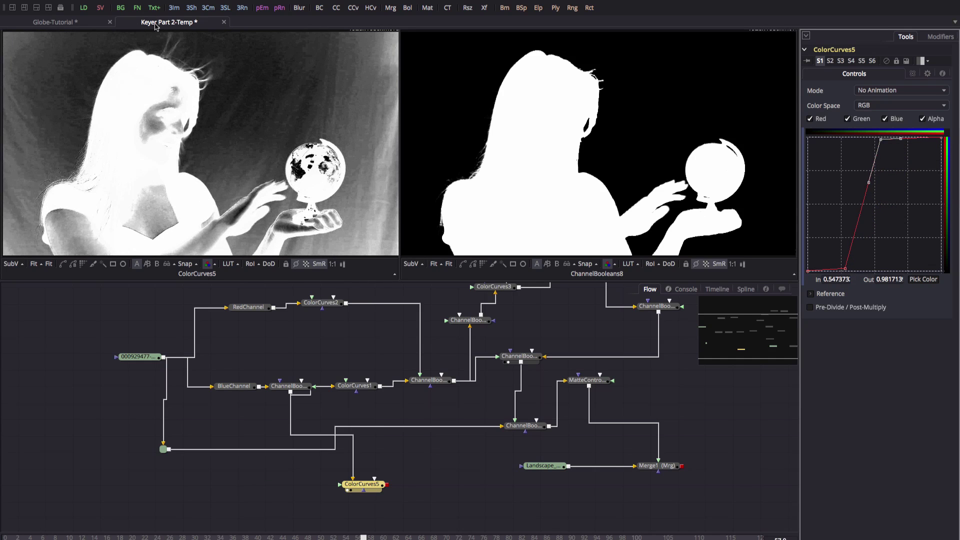
drag(845, 269, 853, 275)
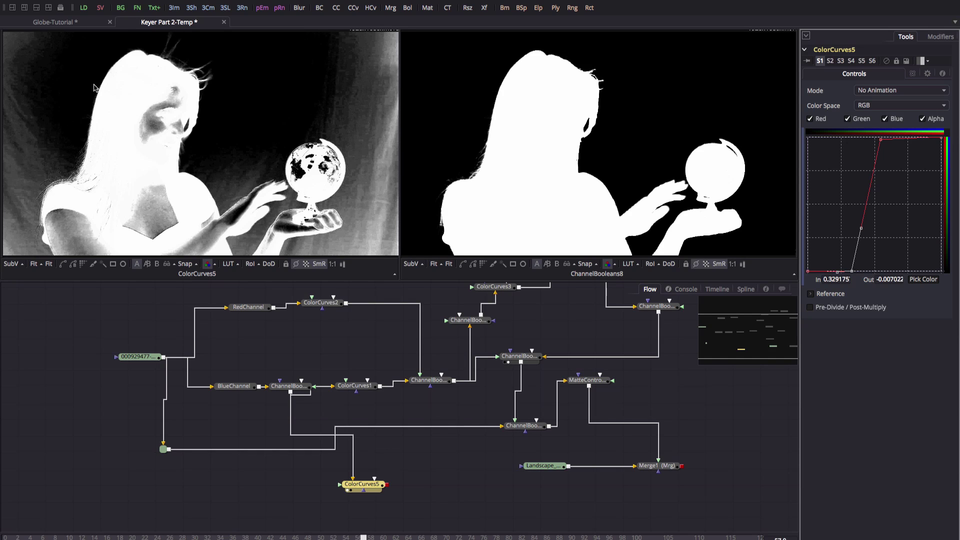
- Draw a closed Polygon mask around the woman's head and loose hair as a separate, unconnected node
click(424, 468)
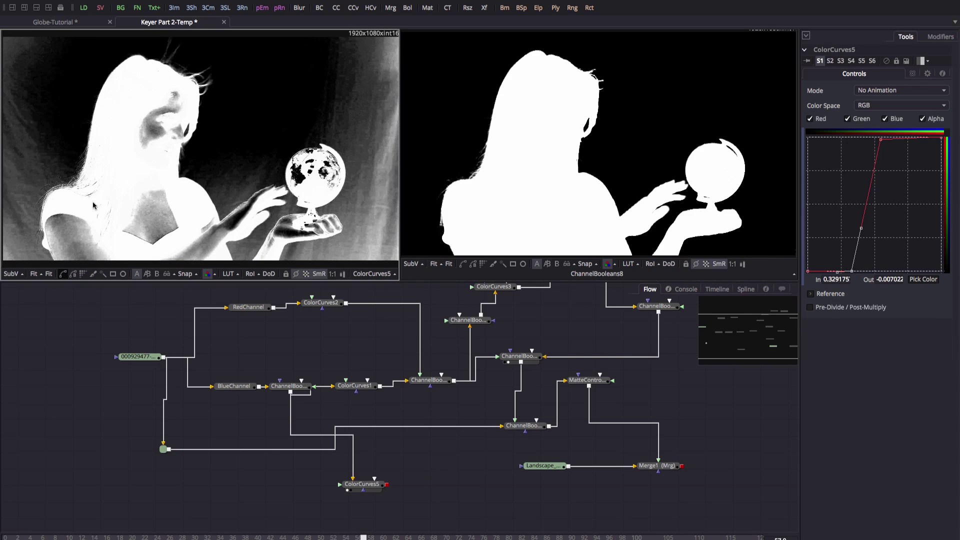
click(63, 274)
click(77, 36)
drag(69, 131, 75, 150)
click(106, 176)
drag(241, 168, 247, 157)
drag(292, 90, 296, 70)
click(292, 35)
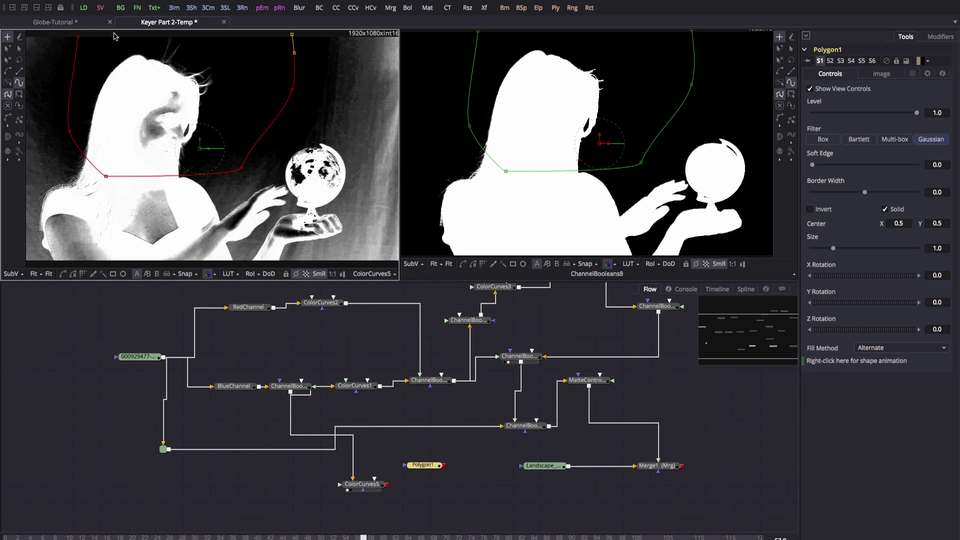
click(77, 36)
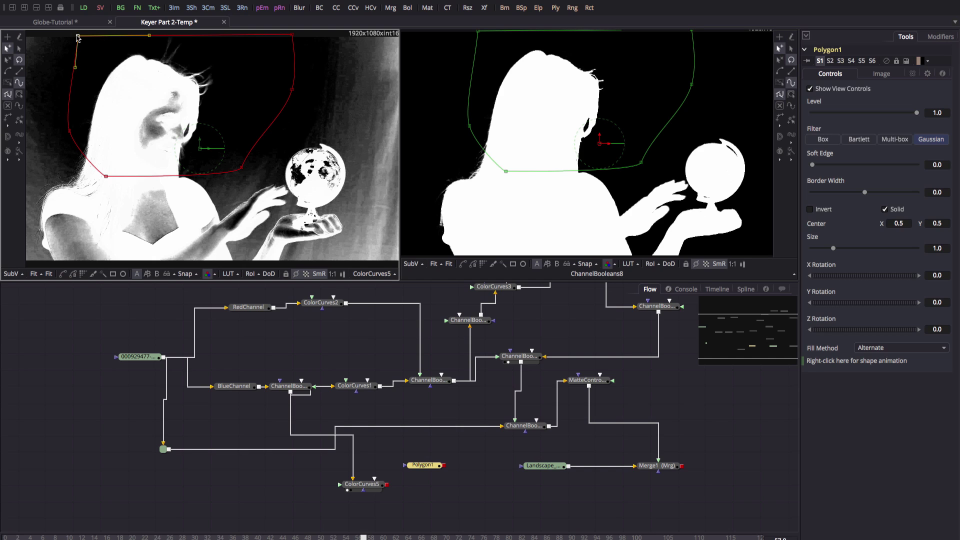
- Smooth the polygon's lower corner points, nudge them upward, and view the mask in the second viewer
click(242, 169)
key(shift+s)
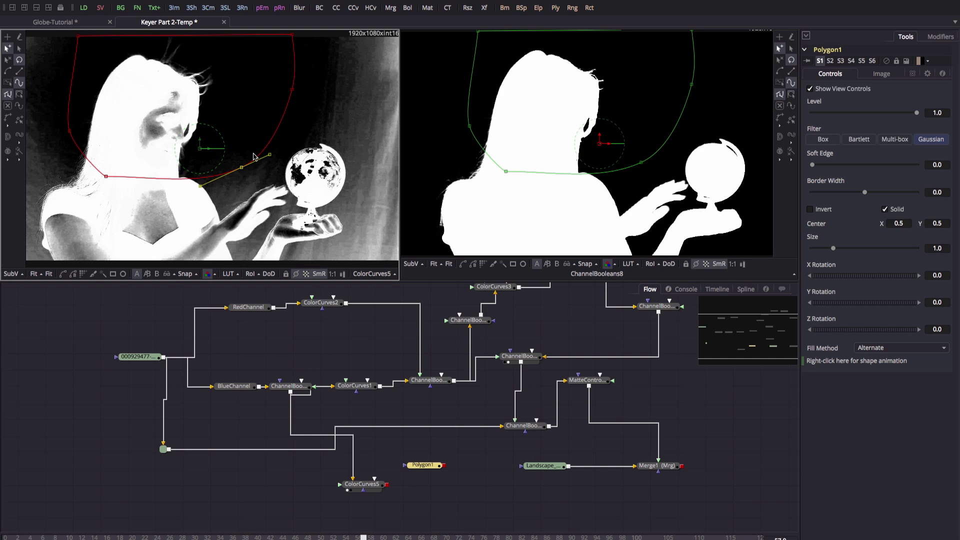
click(106, 177)
key(shift+s)
drag(106, 176, 104, 174)
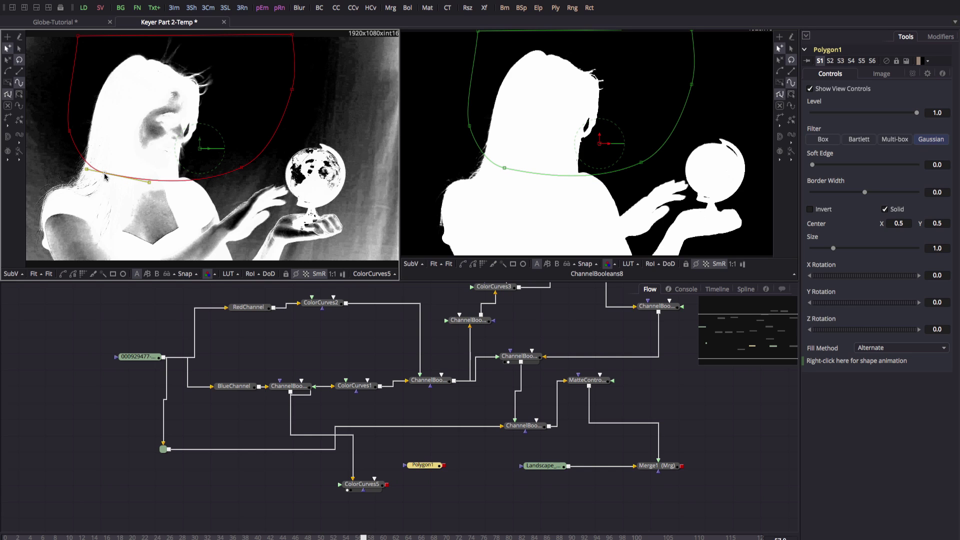
drag(241, 168, 240, 162)
drag(240, 162, 239, 159)
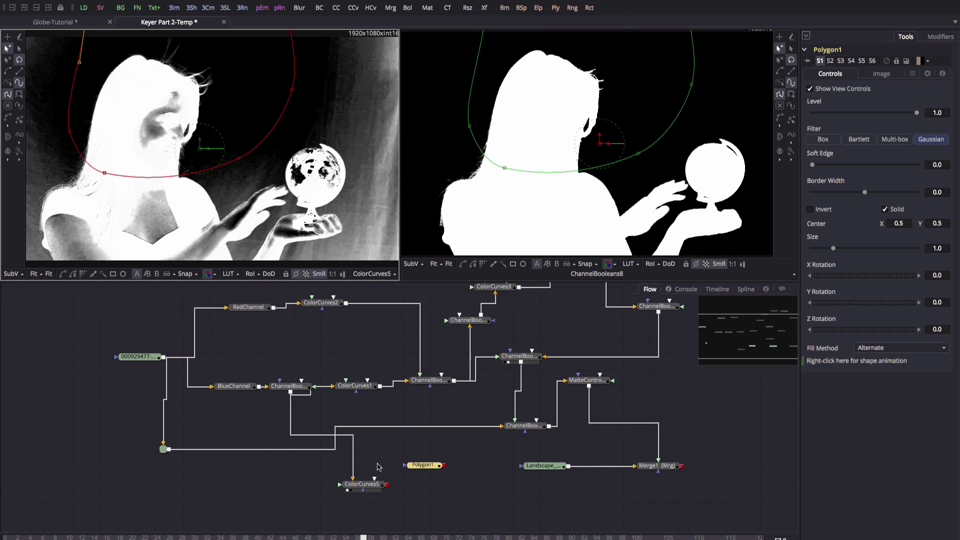
drag(429, 467, 584, 106)
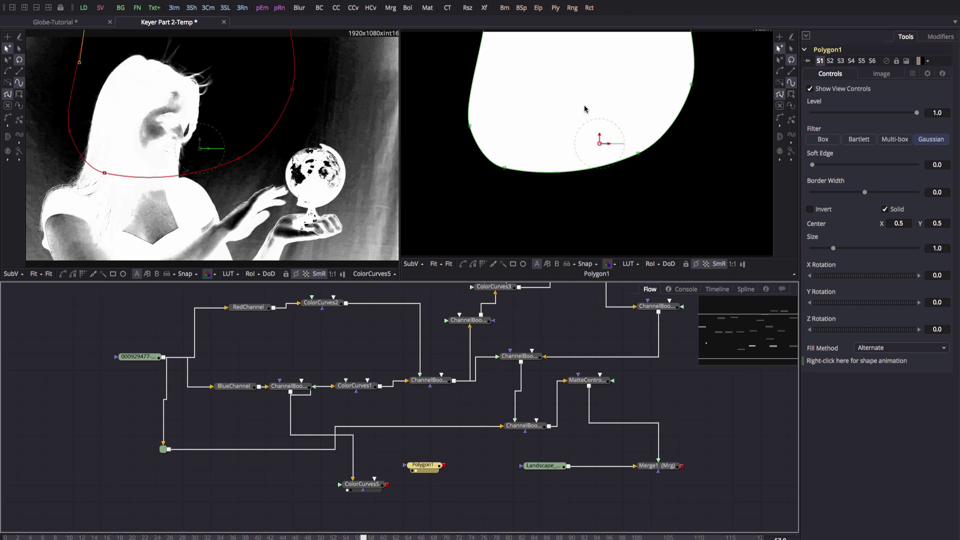
- Add a Channel Booleans node set to Minimum after the new Color Curves, connect the Polygon as its foreground, and view it in the second viewer
drag(371, 490, 368, 500)
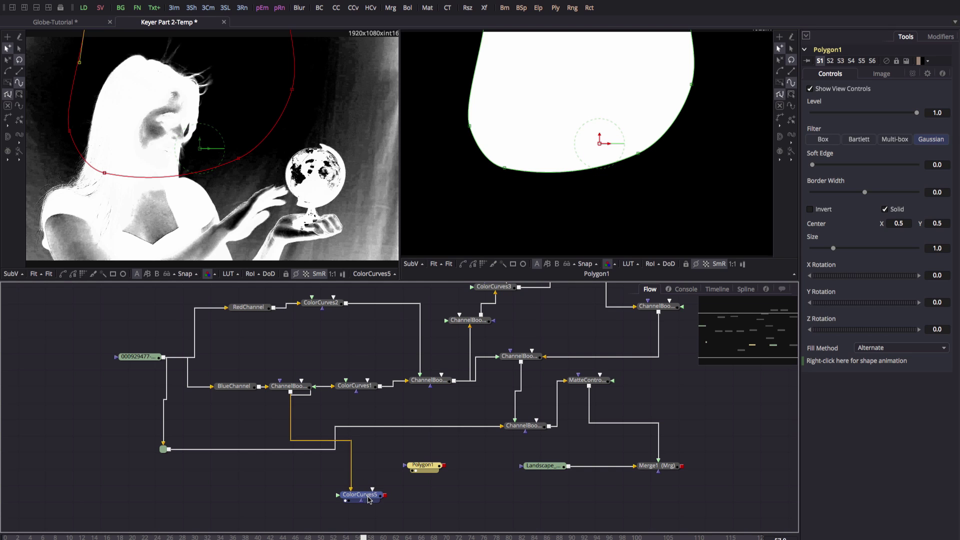
key(ctrl+space)
text(ch)
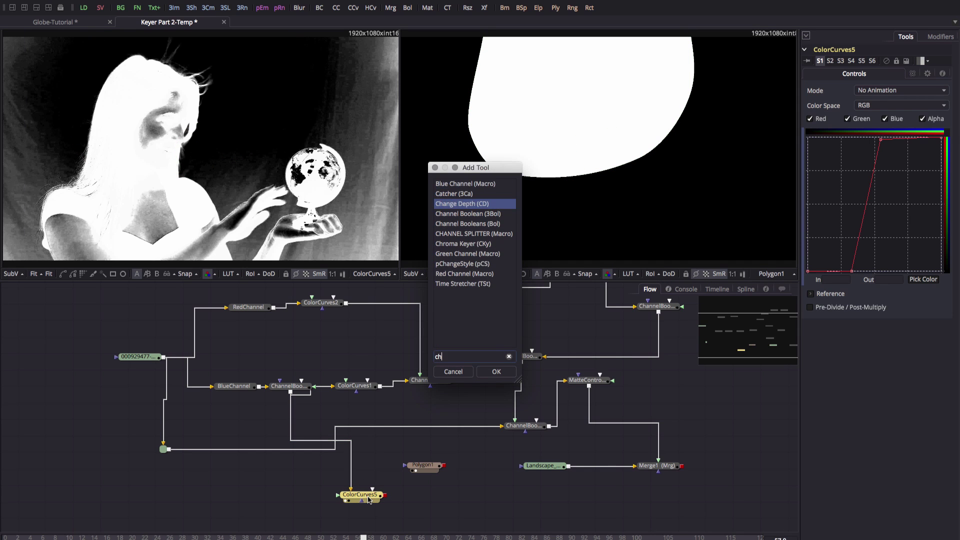
key(Down)
key(Down)
key(Return)
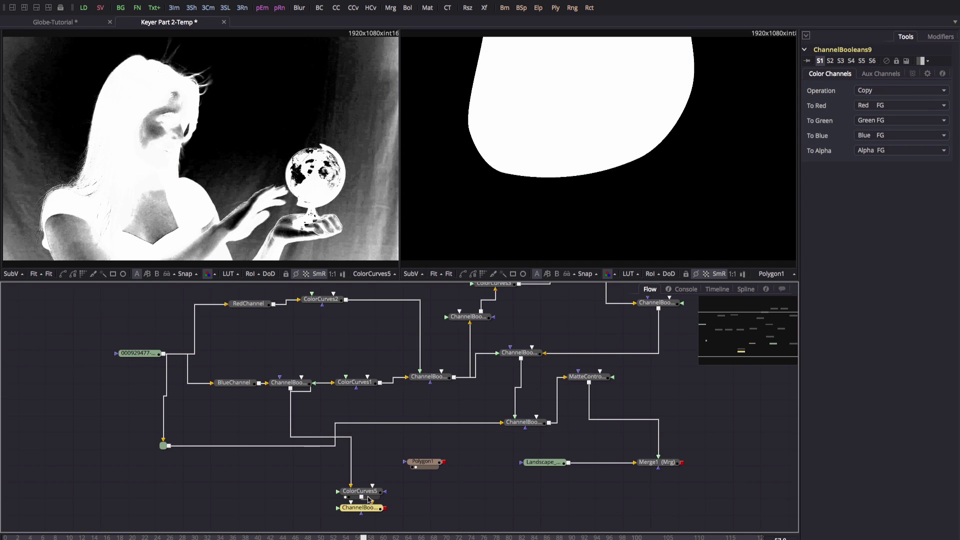
click(881, 92)
click(884, 190)
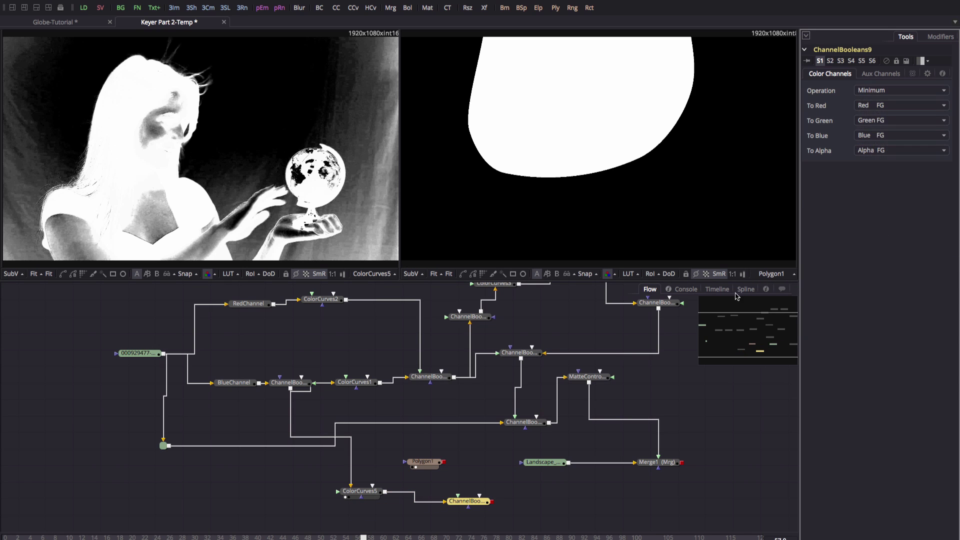
drag(445, 463, 459, 499)
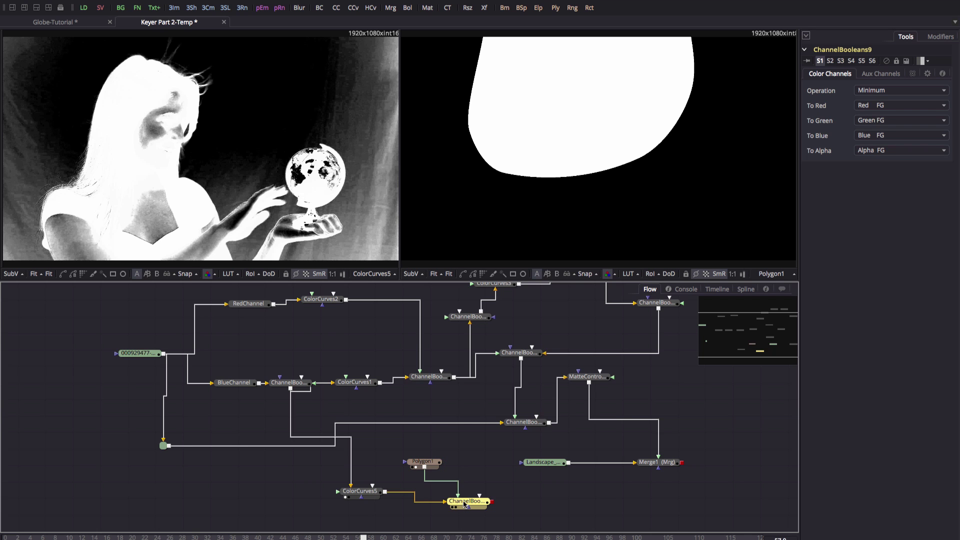
key(2)
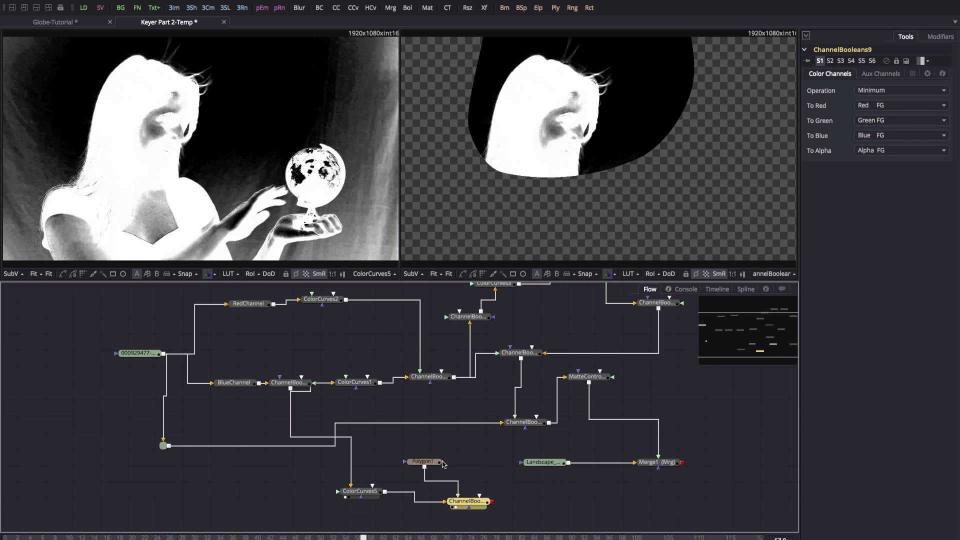
- Rearrange the nodes around the cleaned matte to make room, and view the cleaned matte beside the head-only hair matte
drag(520, 356, 512, 373)
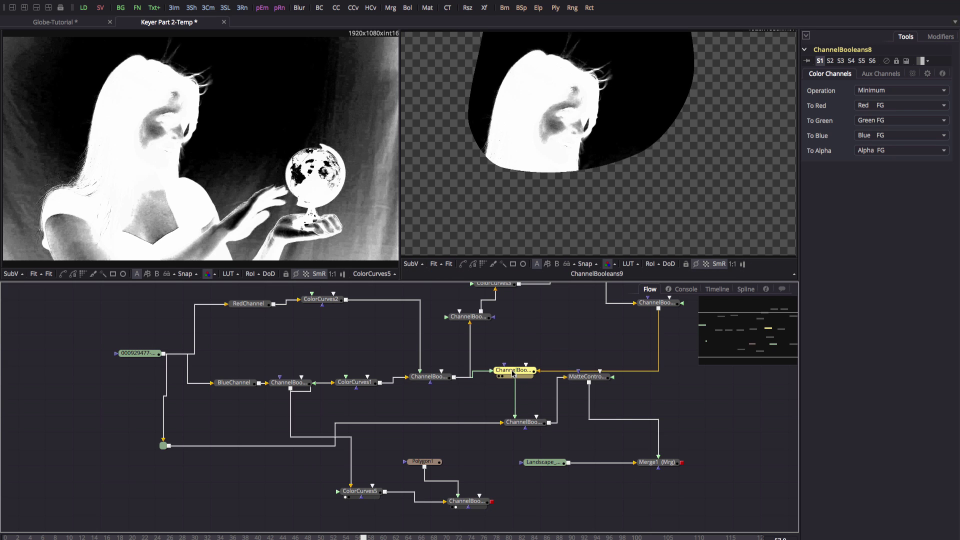
drag(581, 377, 633, 389)
drag(524, 422, 529, 422)
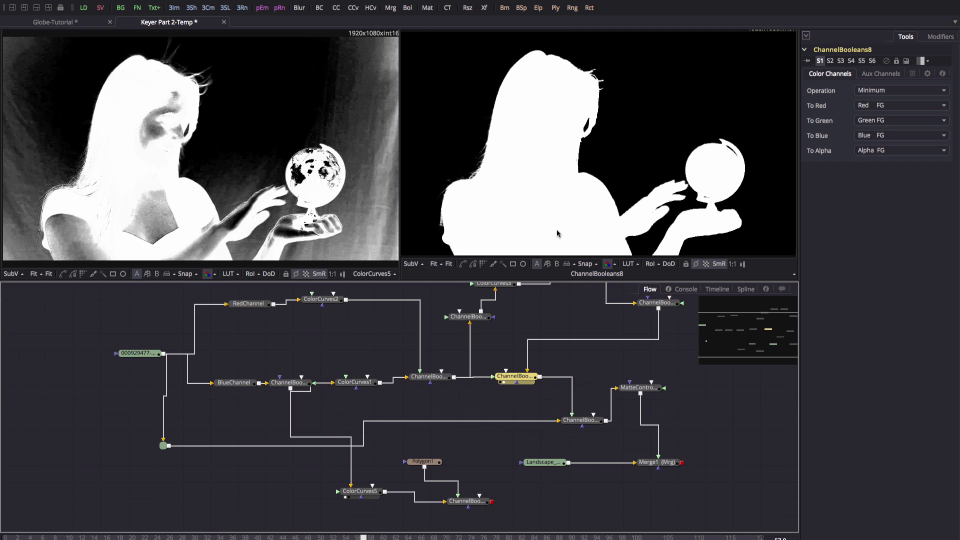
drag(521, 376, 514, 377)
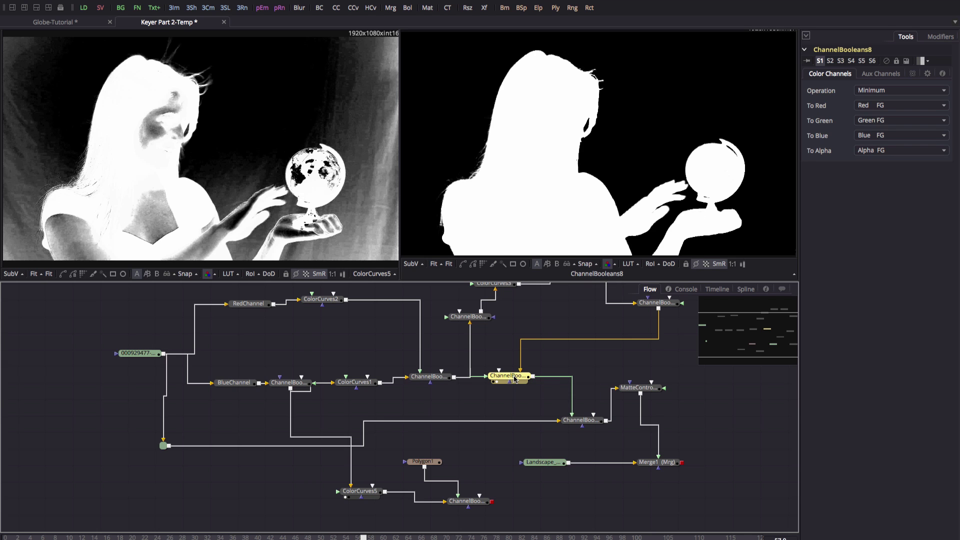
drag(471, 502, 151, 150)
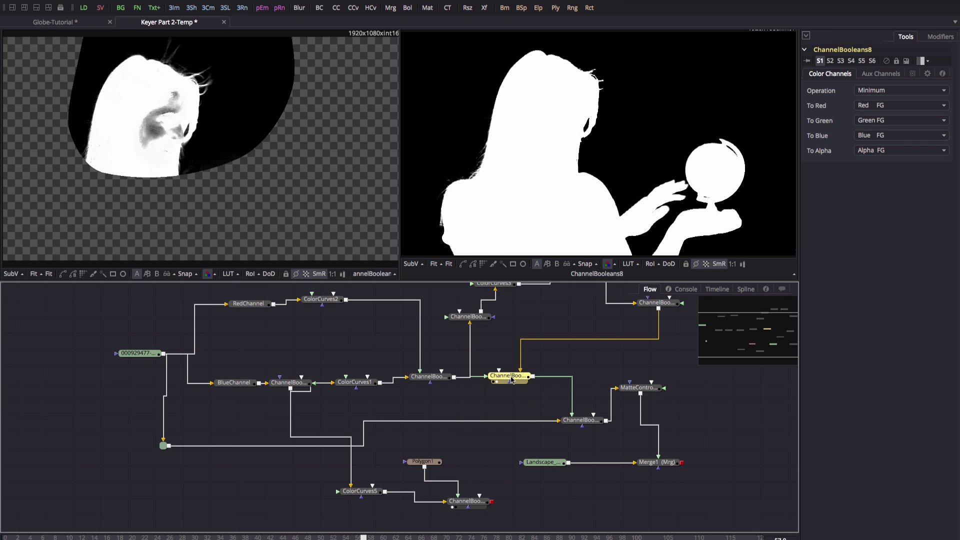
- Insert a Channel Booleans node after the cleaned matte with Operation Maximum and To Alpha set to Do Nothing
key(ctrl+space)
text(ch)
key(Down)
key(Down)
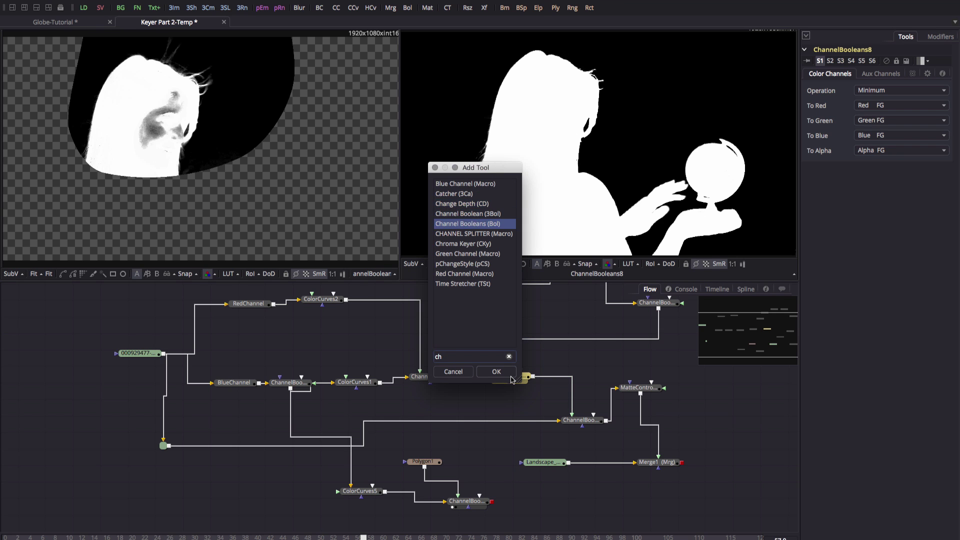
key(Return)
click(893, 90)
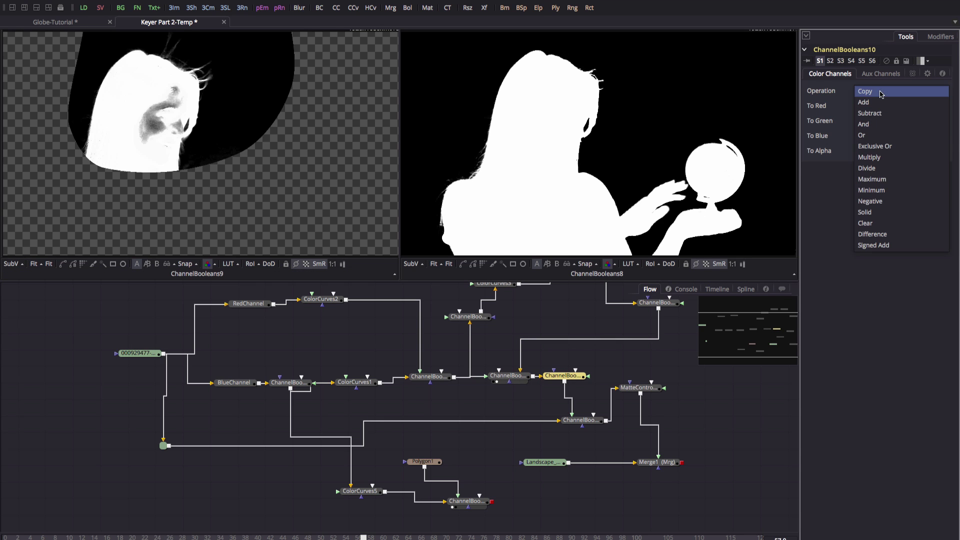
click(879, 180)
click(879, 151)
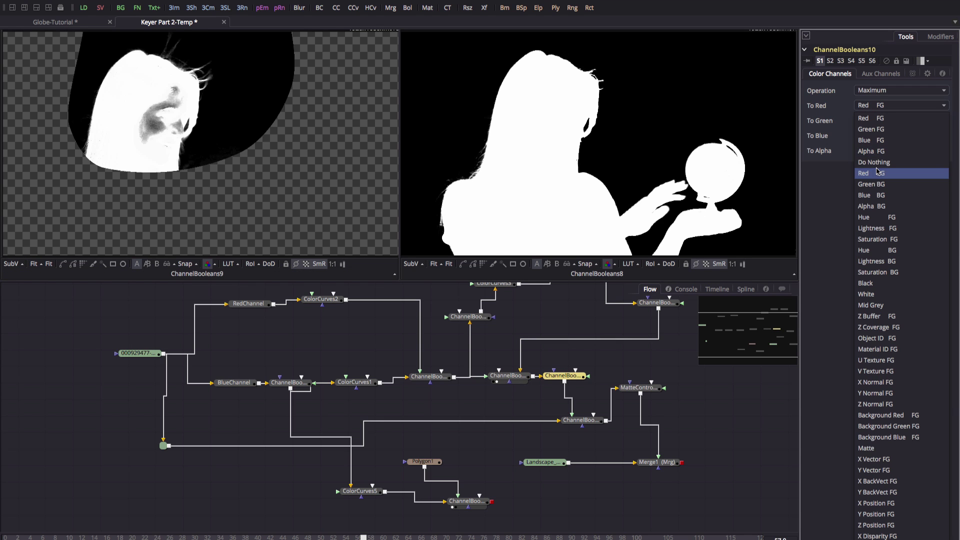
click(875, 162)
- Connect the head-only hair matte as the Maximum node's foreground and check the combined matte and the merged composite
click(465, 502)
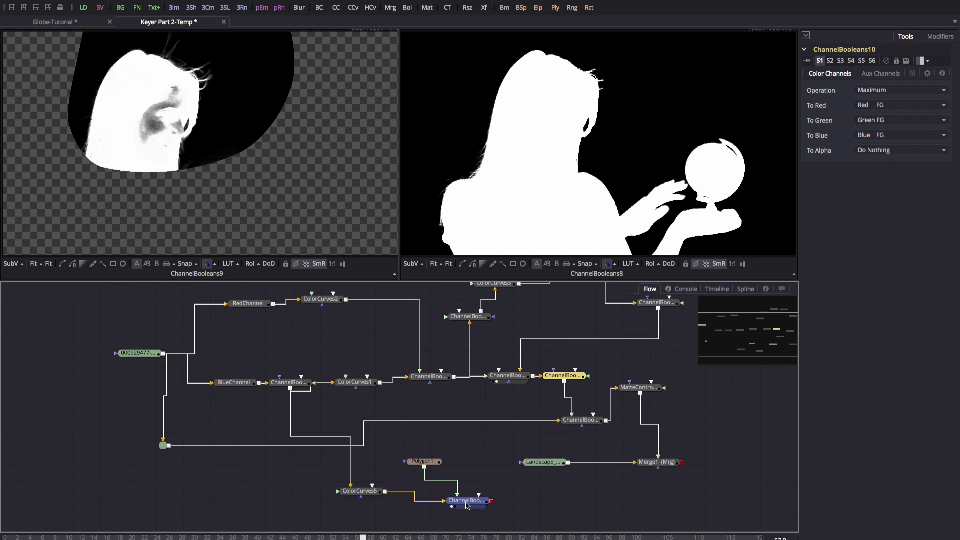
drag(490, 501, 609, 145)
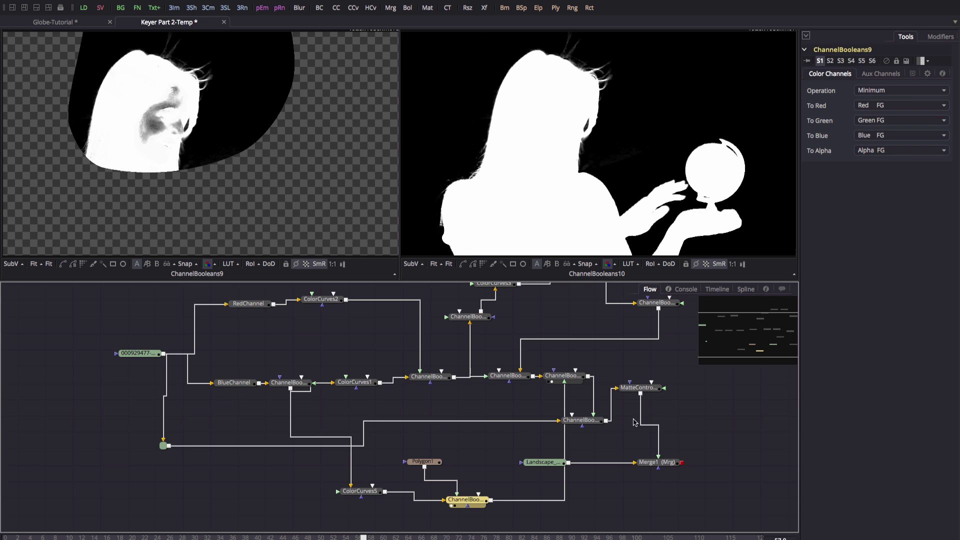
key(2)
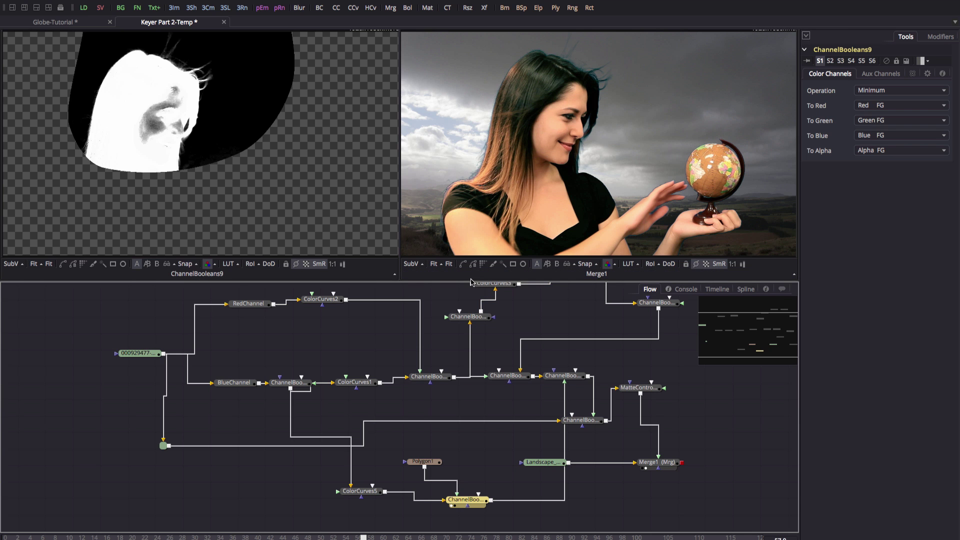
- Enlarge the viewers and delete the Maximum Channel Booleans node from the matte chain
drag(468, 280, 468, 298)
drag(566, 398, 571, 397)
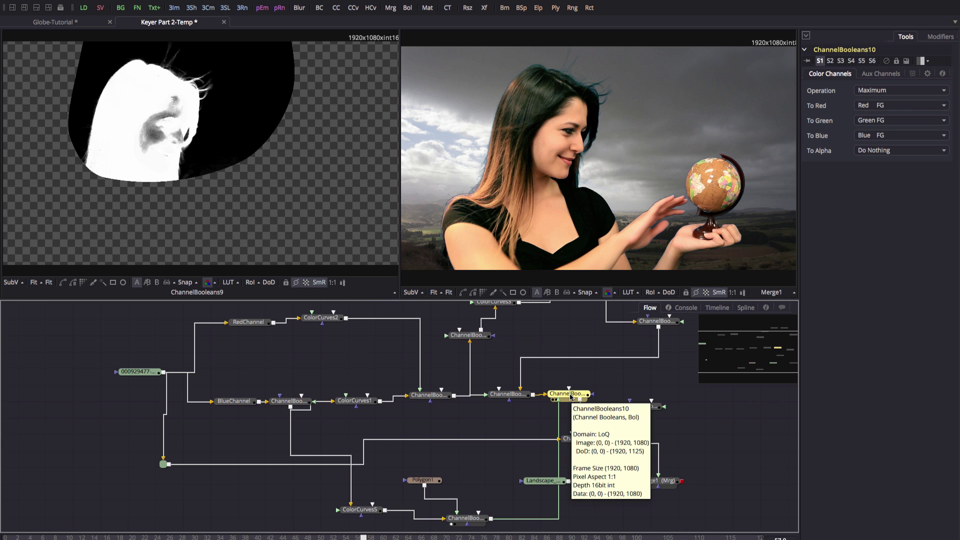
key(Delete)
- View the landscape clip and insert a Color Curves node between it and the Merge background input
drag(549, 483, 182, 164)
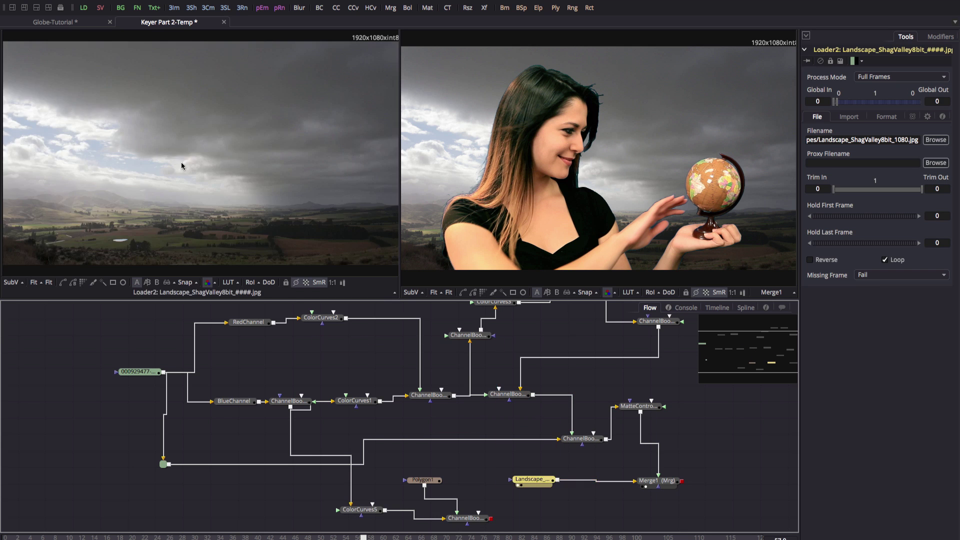
click(538, 486)
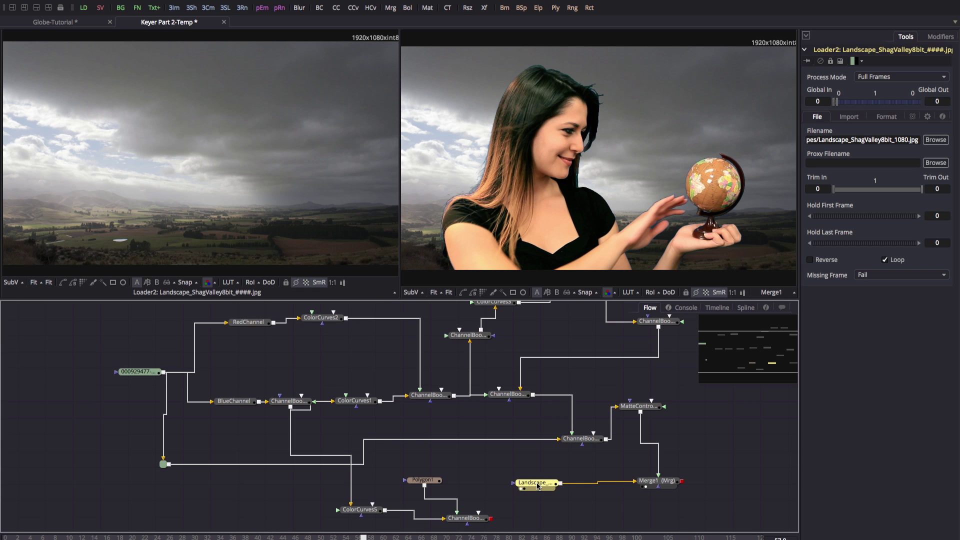
key(ctrl+space)
text(col)
key(Down)
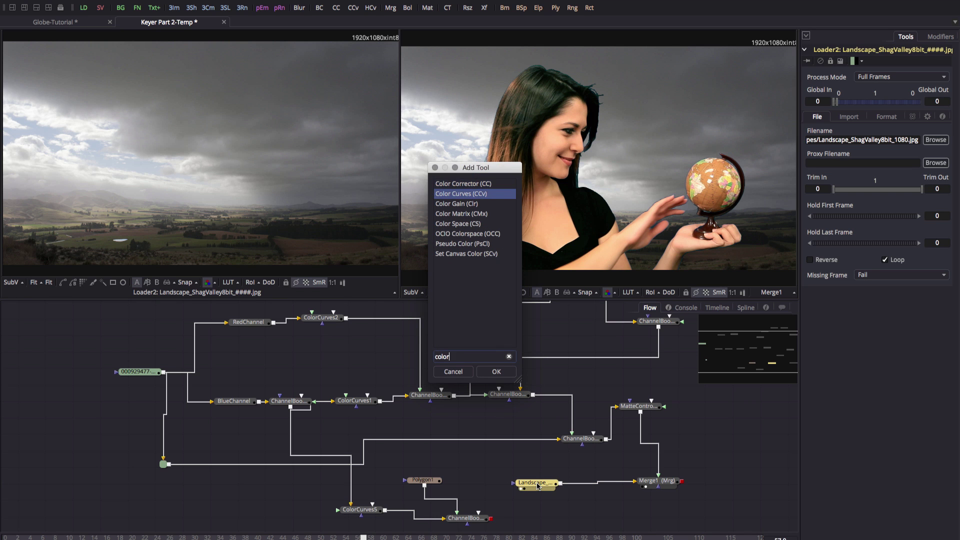
key(Return)
- Connect the head-only hair matte as the new Color Curves node's effect mask, and view the matte beside the node's output
drag(474, 523, 476, 519)
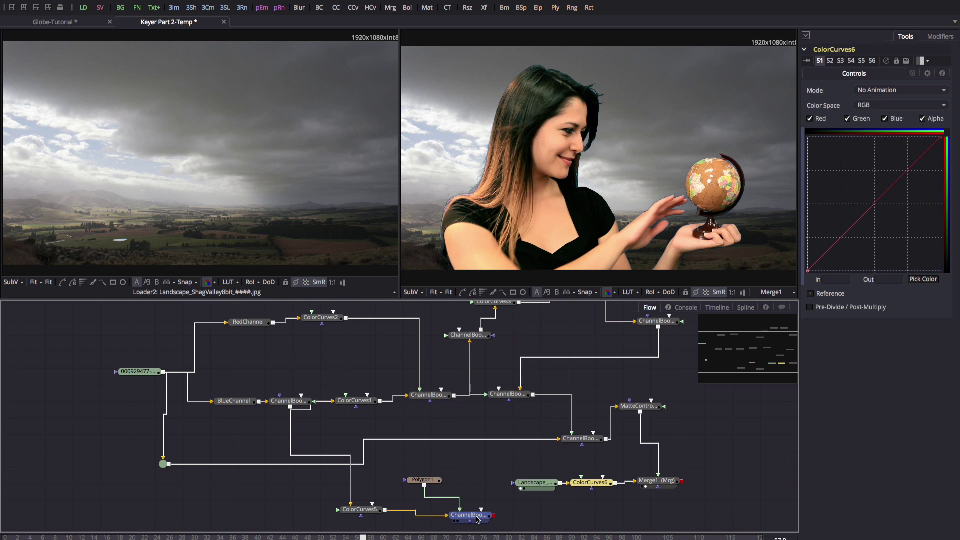
drag(461, 495, 463, 81)
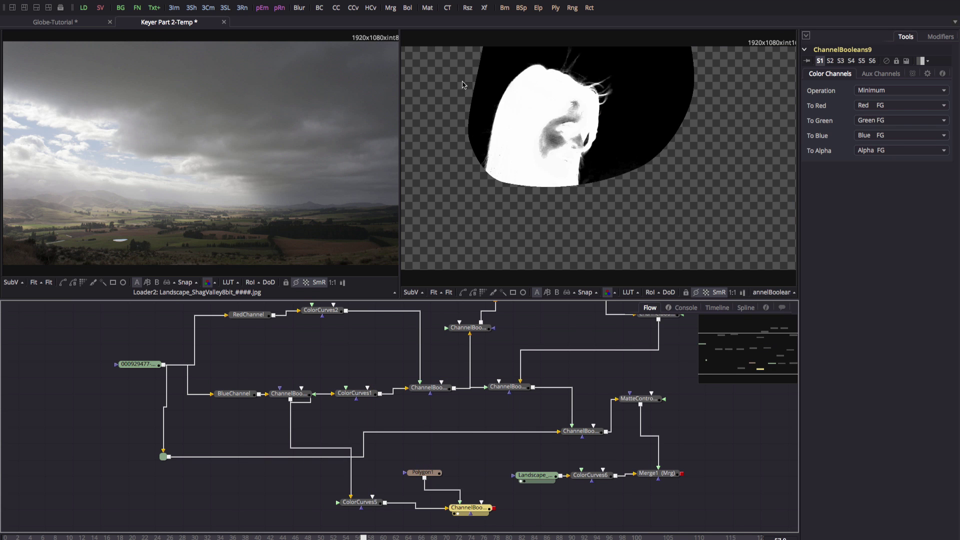
click(594, 476)
drag(494, 509, 592, 460)
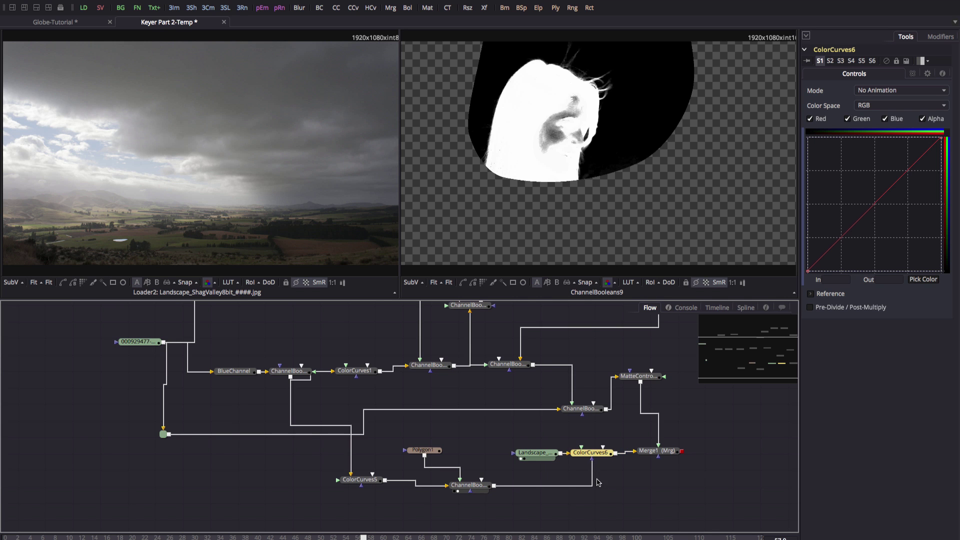
click(590, 453)
key(1)
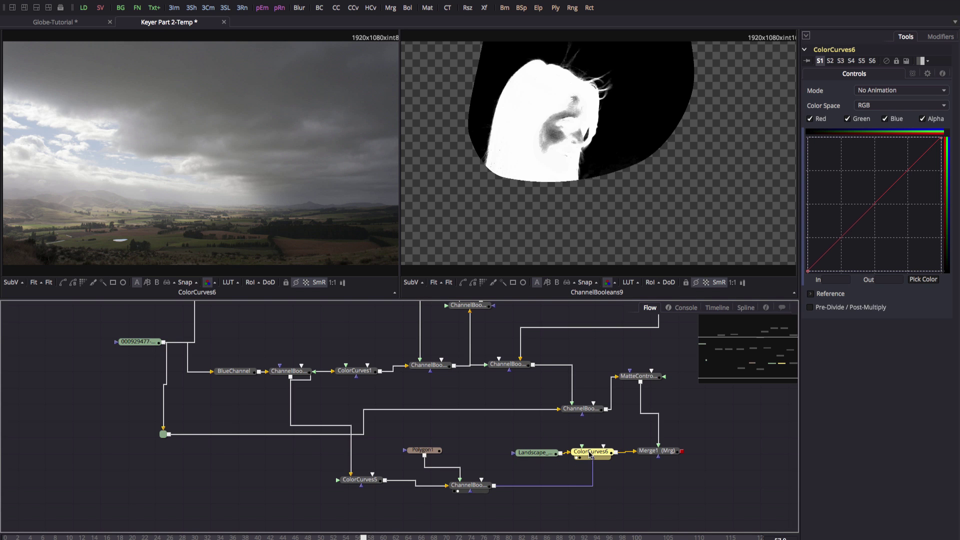
- Set the background Color Curves node's mask channel to Luminance
click(912, 73)
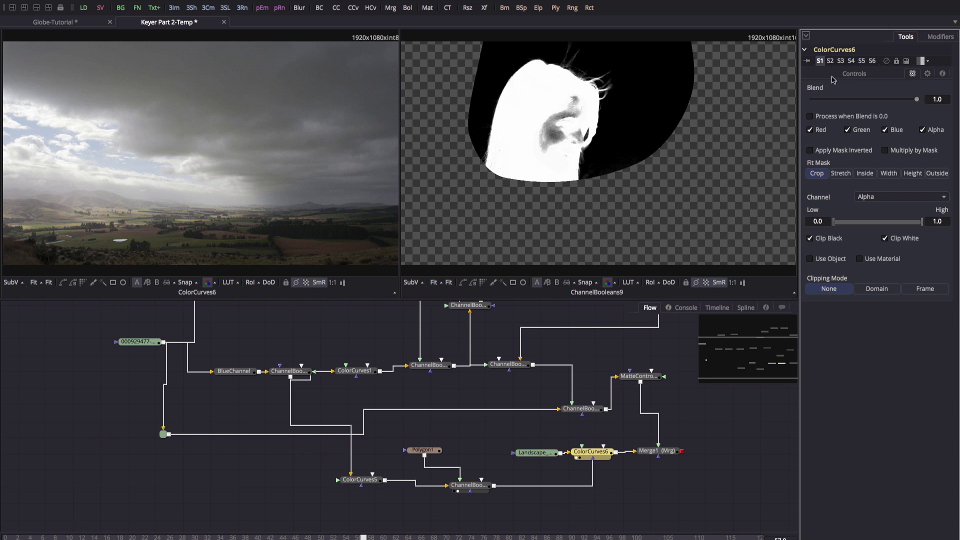
click(880, 200)
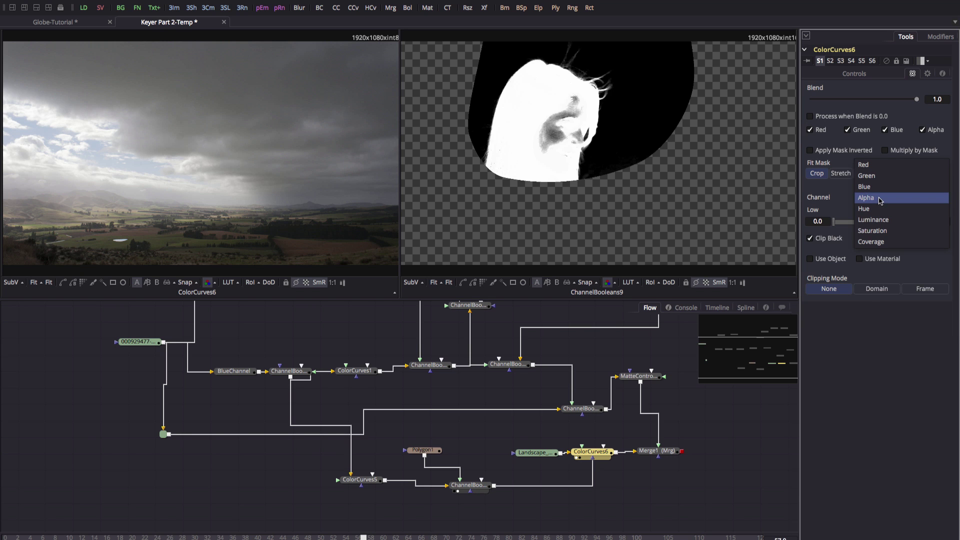
click(881, 224)
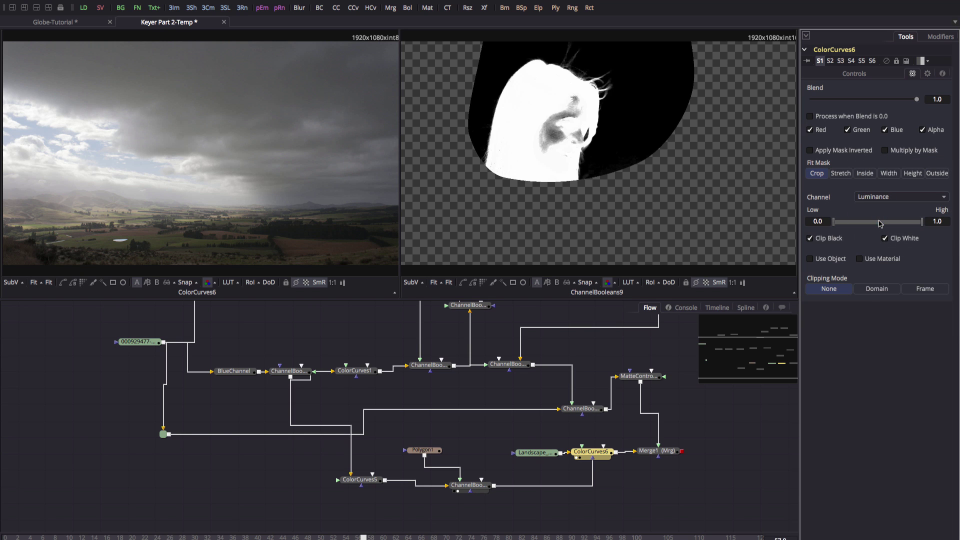
- Darken the masked landscape by lowering its color curve to a point at about In 0.25, Out 0.07
click(473, 487)
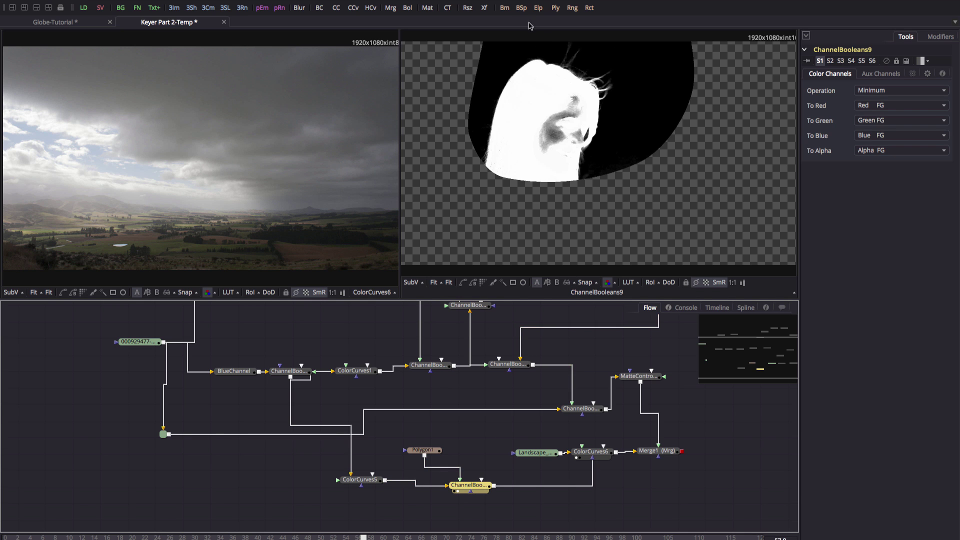
click(591, 452)
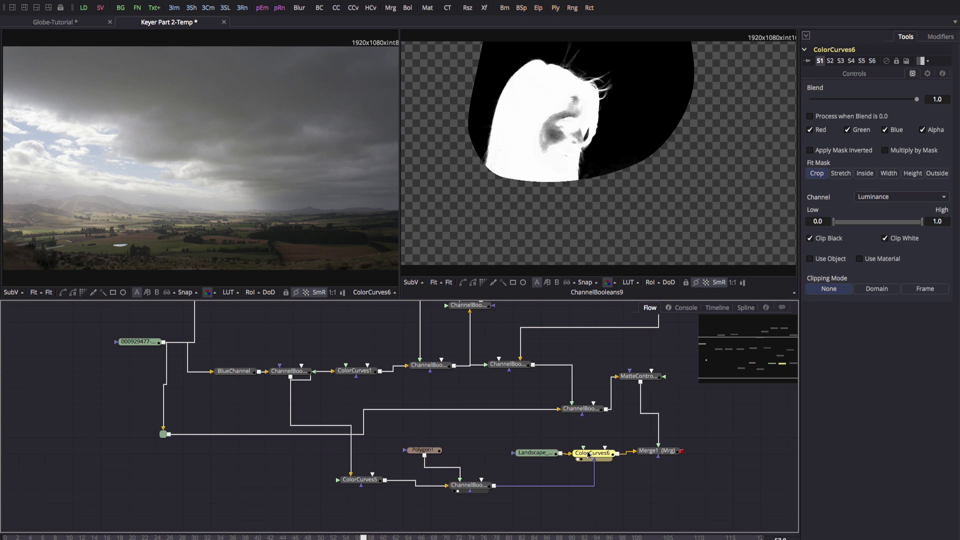
click(854, 74)
drag(833, 244, 842, 261)
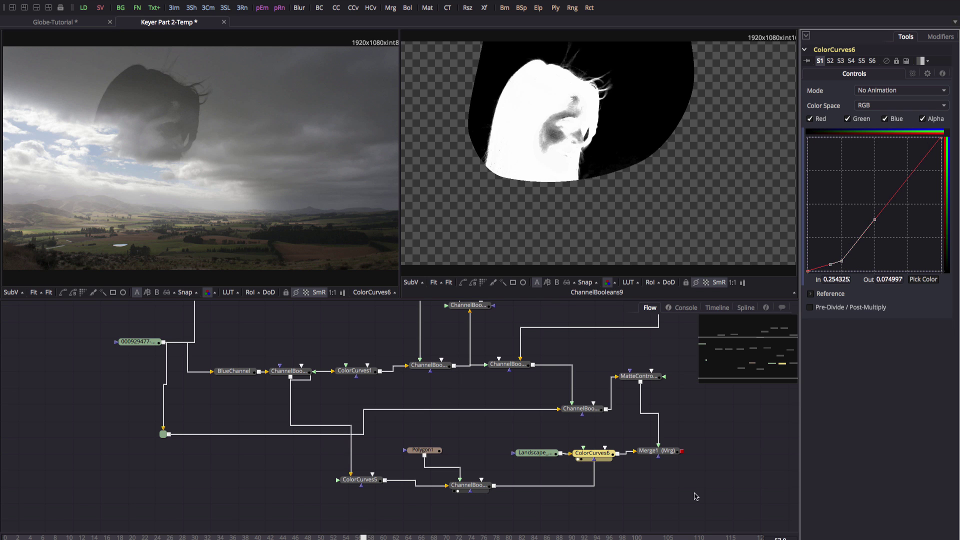
- Check the merged composite against the darkened landscape, comparing the hair edges in the two viewers
drag(659, 450, 654, 131)
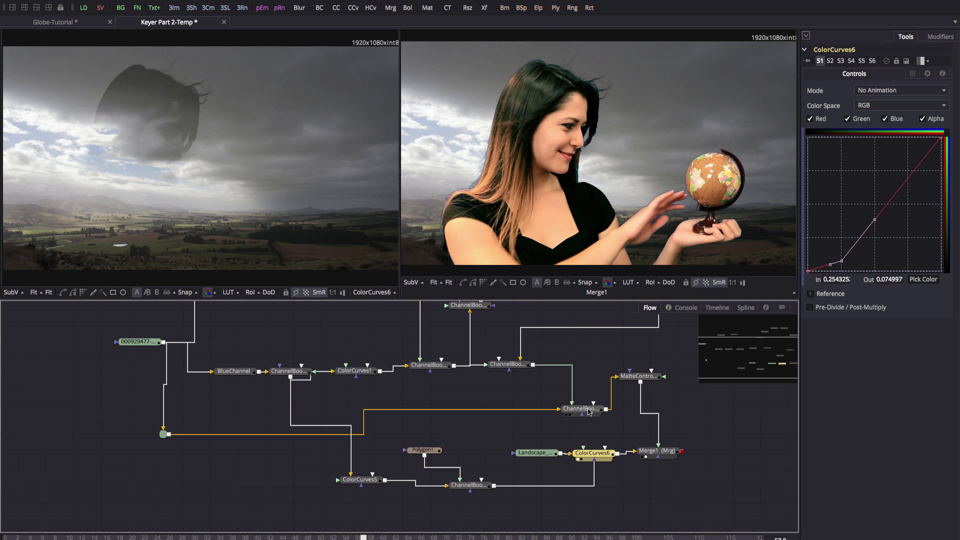
drag(661, 451, 669, 453)
drag(638, 319, 634, 92)
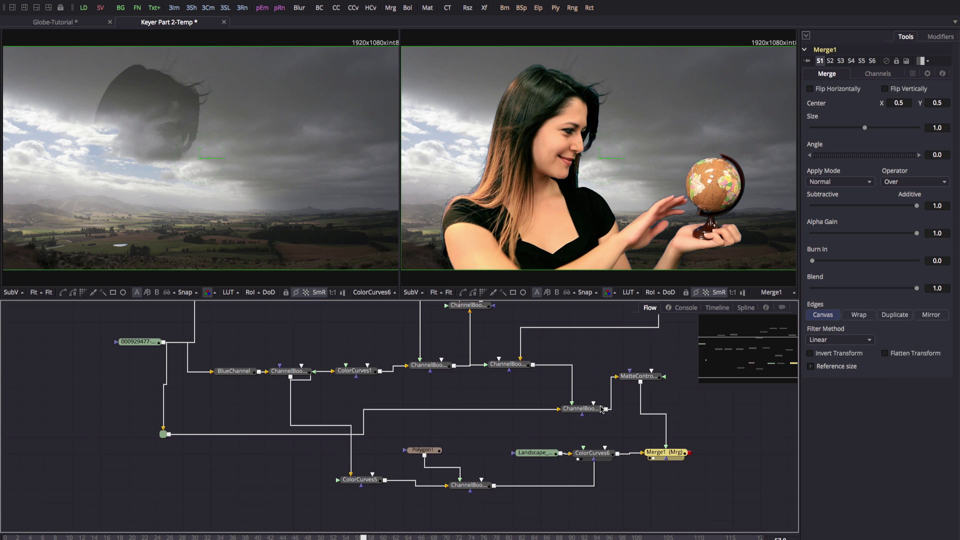
drag(594, 453, 604, 55)
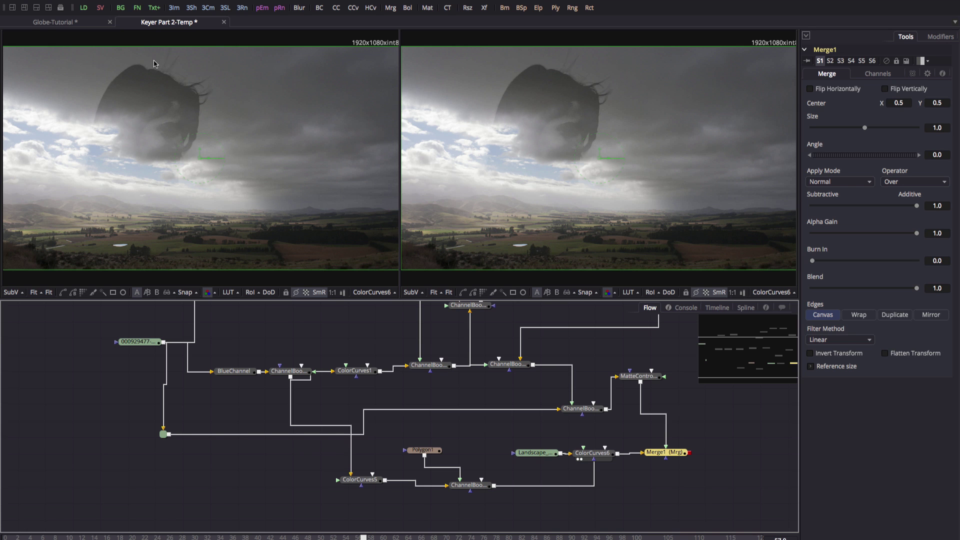
- Show the merged composite in a single enlarged viewer and toggle the background Color Curves on and off to compare the hair detail
click(653, 458)
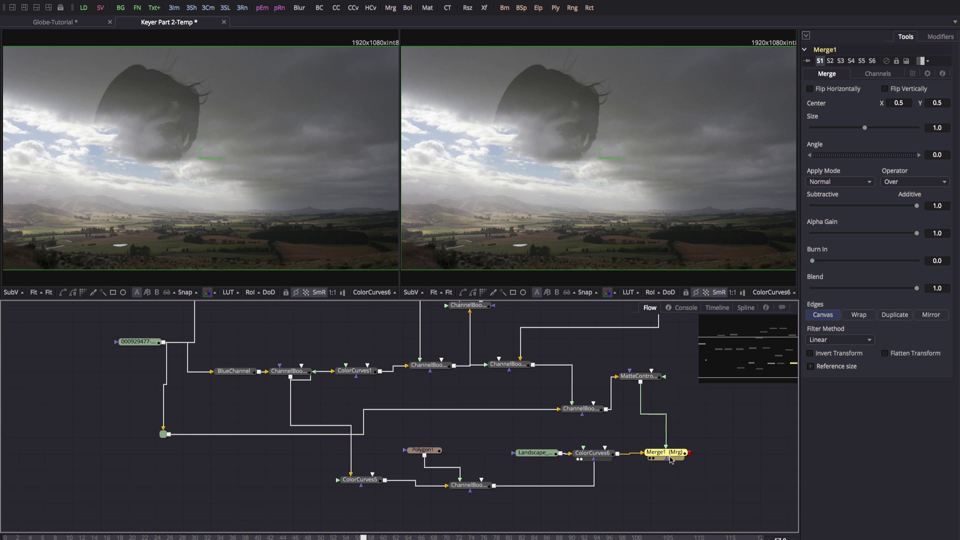
click(14, 10)
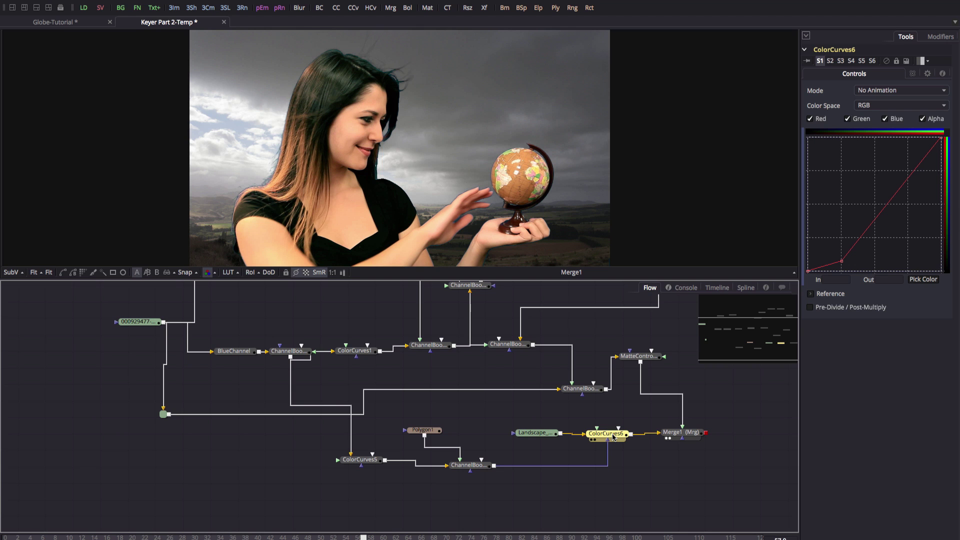
key(ctrl+p)
key(ctrl+p)
key(ctrl+p)
key(ctrl+p)
key(ctrl+p)
key(ctrl+p)
key(ctrl+p)
key(ctrl+p)
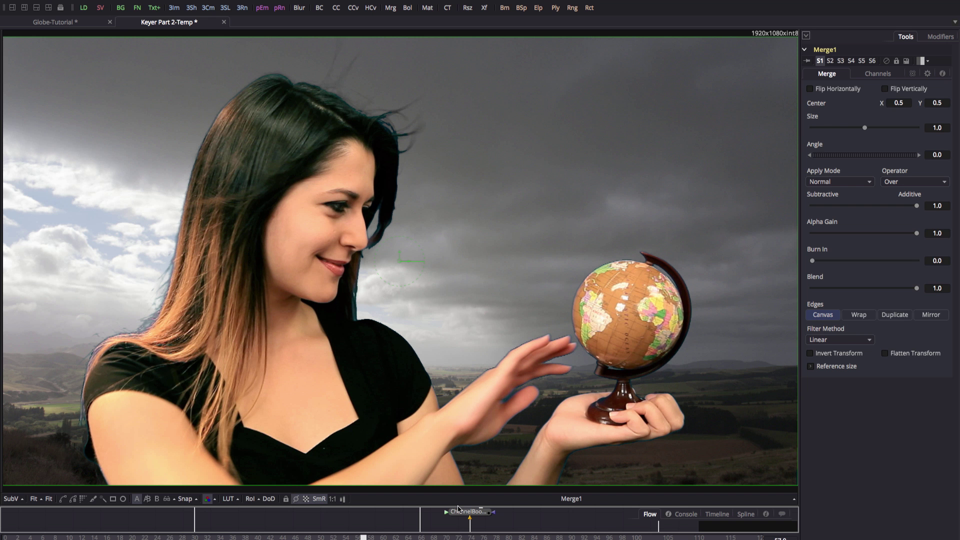
drag(458, 508, 452, 281)
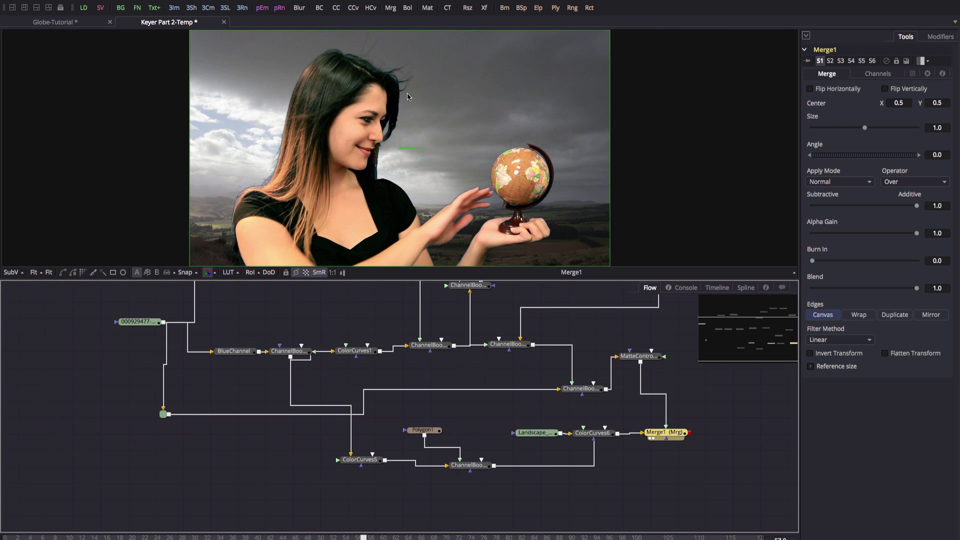
- Space out the background Color Curves and Merge nodes, and compare the masked landscape with the merged composite
drag(594, 436, 607, 437)
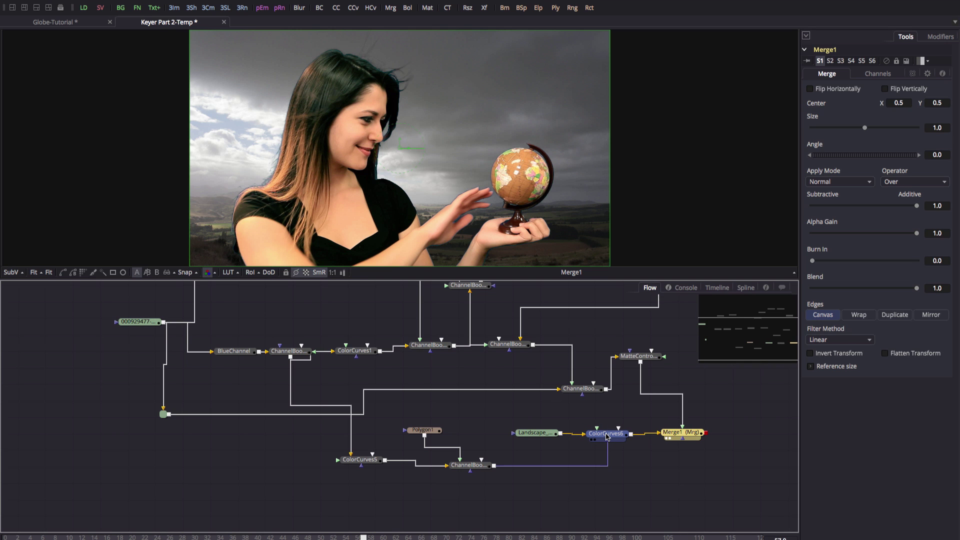
click(607, 437)
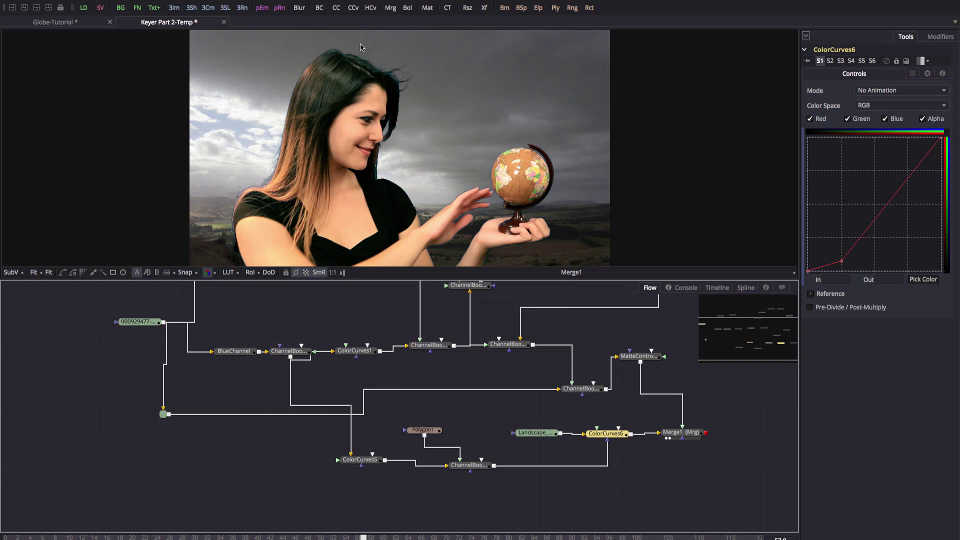
key(1)
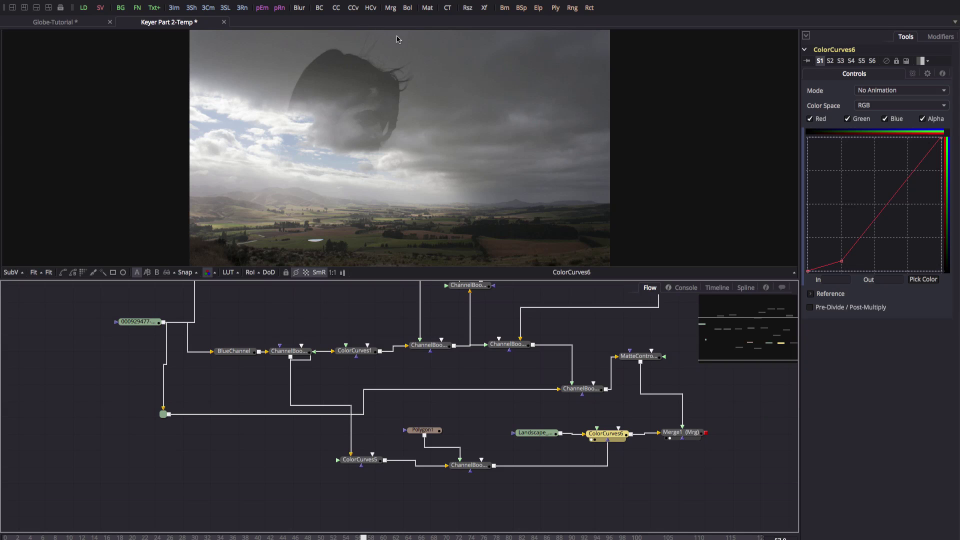
key(1)
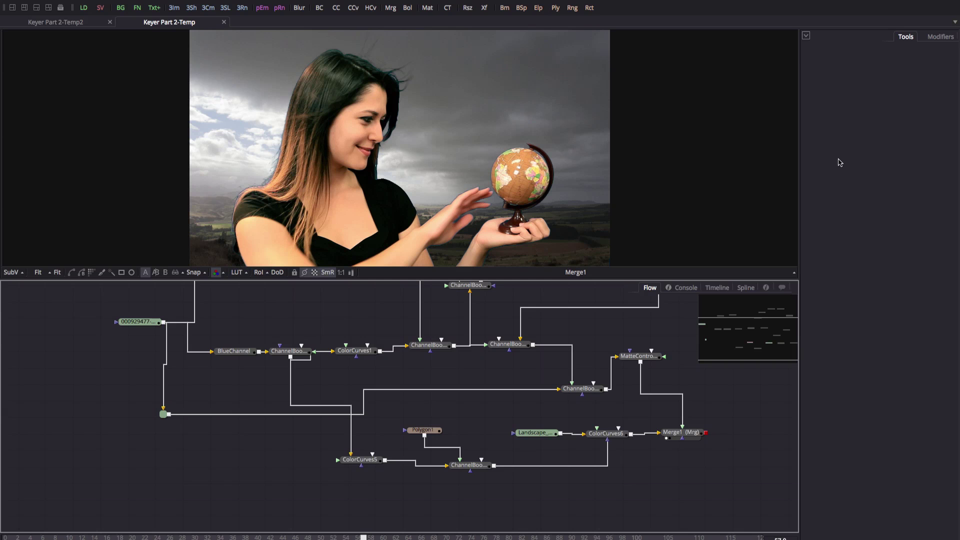
- Group the garbage matte nodes, from the branch's first Channel Booleans through Color Curves and Blur to the Negative Channel Booleans
drag(742, 351, 754, 327)
drag(755, 328, 755, 327)
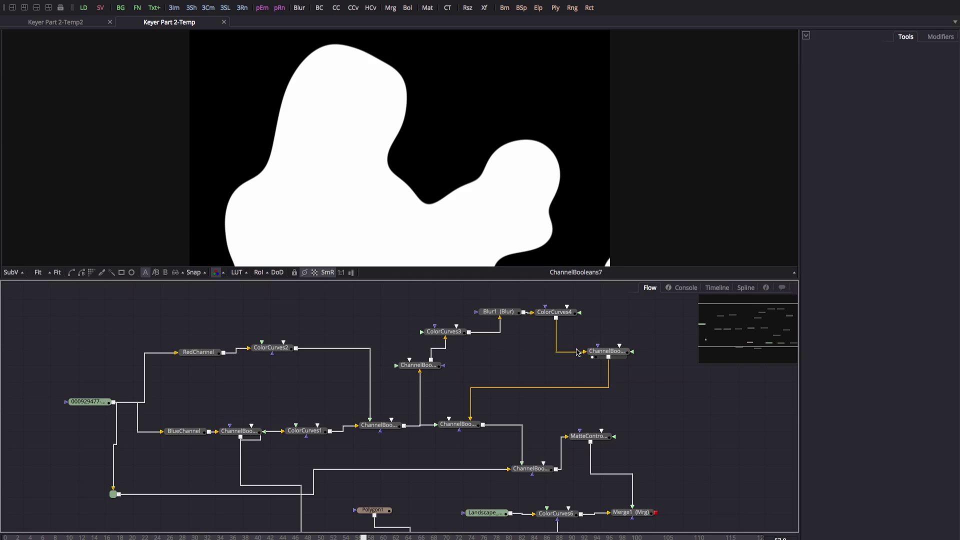
click(611, 355)
drag(384, 289, 643, 377)
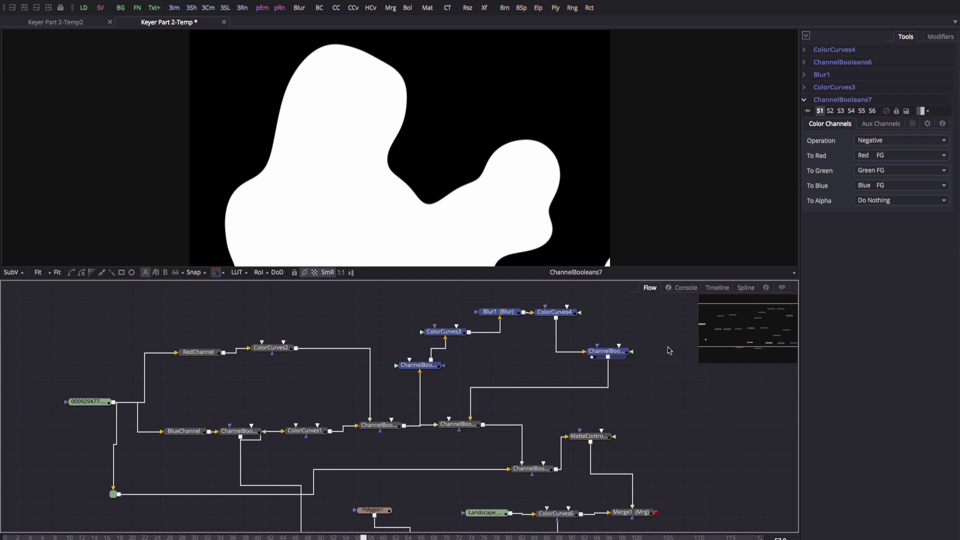
key(ctrl+g)
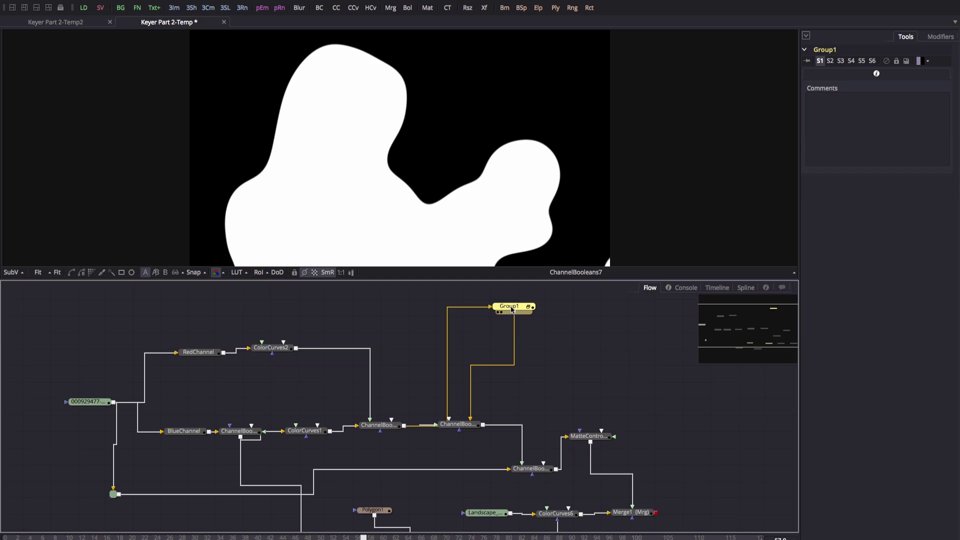
- Rename the new group GarbageMatte and shift it slightly above the matte chain
key(F2)
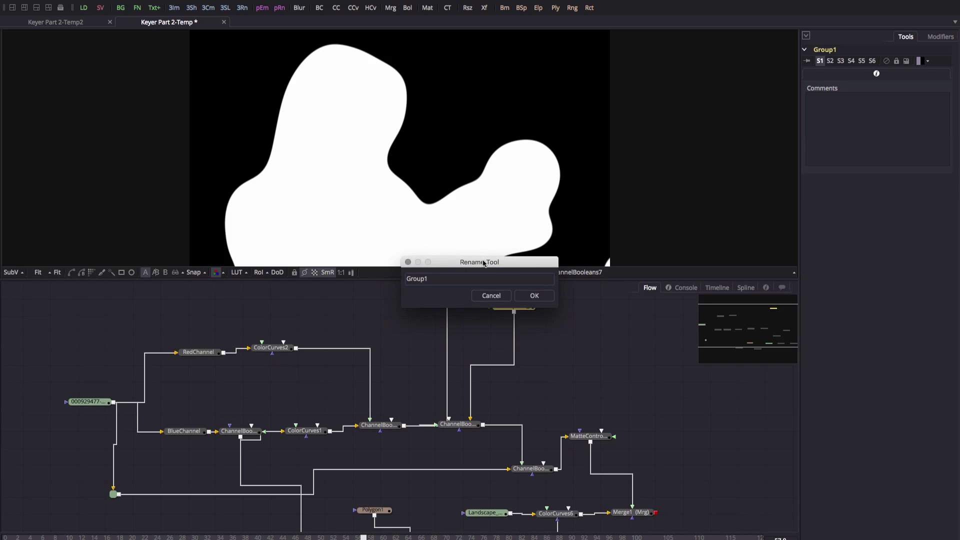
text(Garbage Matte)
key(Return)
mouse_move(510, 309)
mouse_down()
mouse_move(530, 312)
mouse_move(522, 311)
mouse_up()
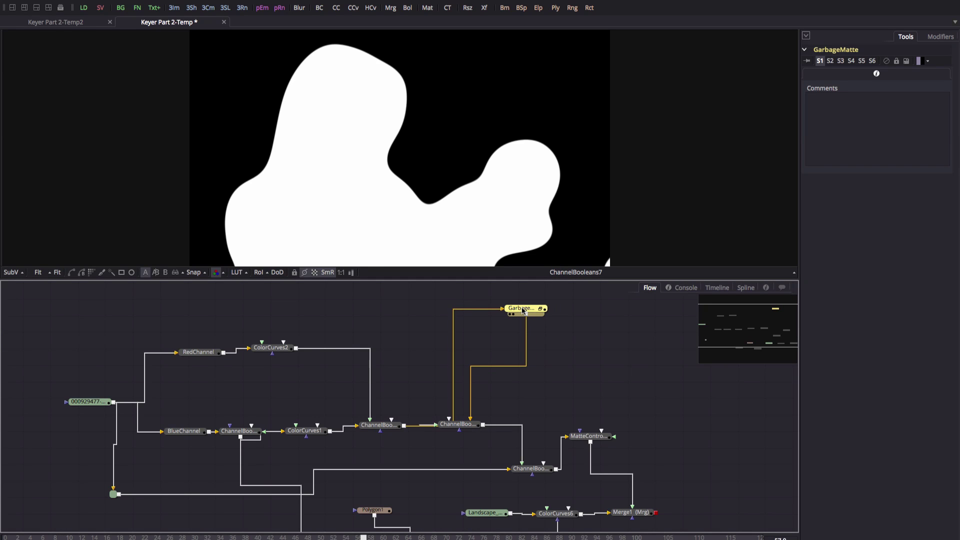
- Expand the GarbageMatte group to inspect its nodes and collapse it again
click(544, 309)
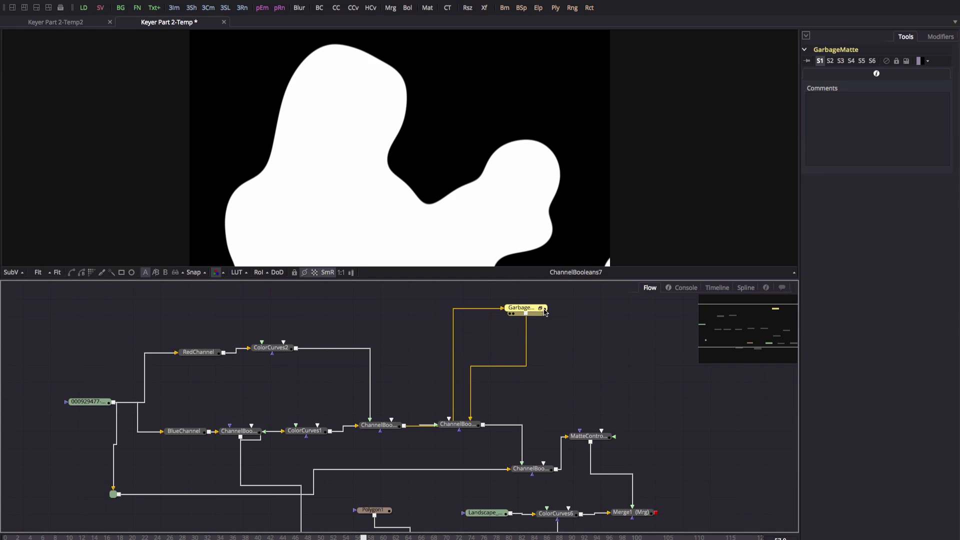
click(542, 309)
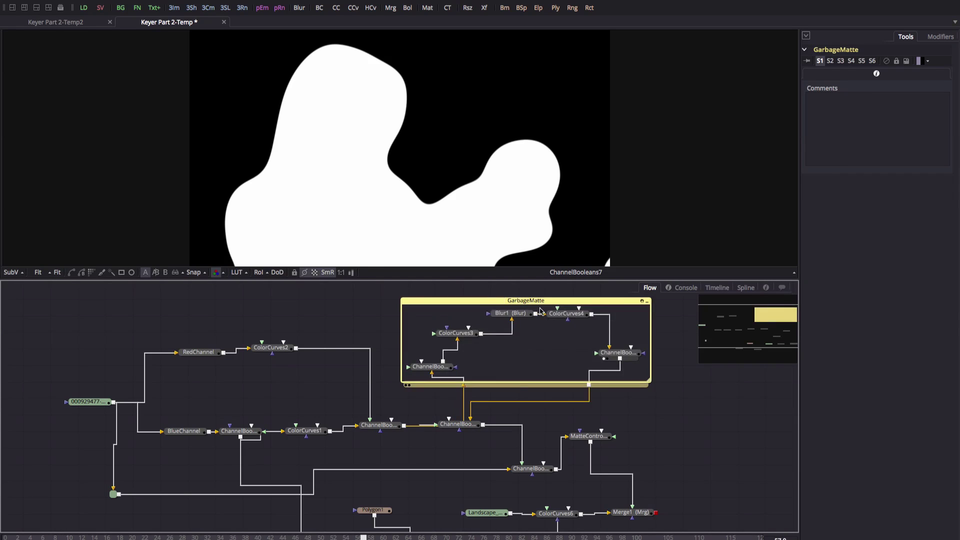
click(643, 301)
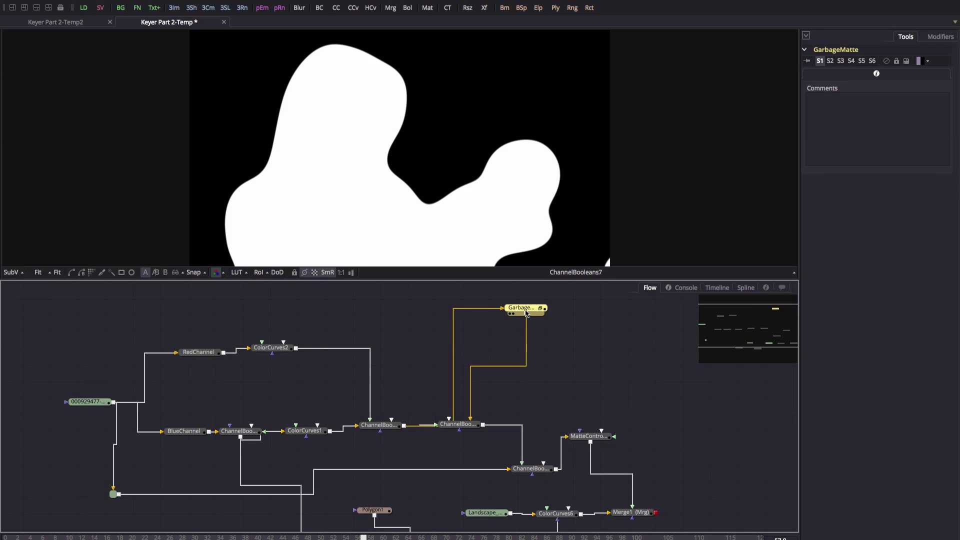
- View the matte from the Maximum Channel Booleans node that combines the red and blue branches, using a two-viewer layout
click(401, 338)
click(381, 426)
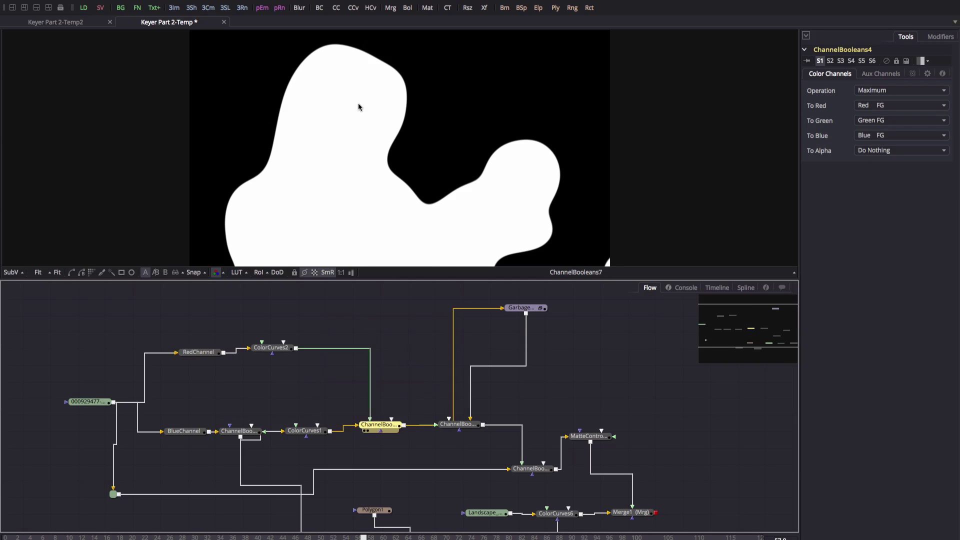
key(1)
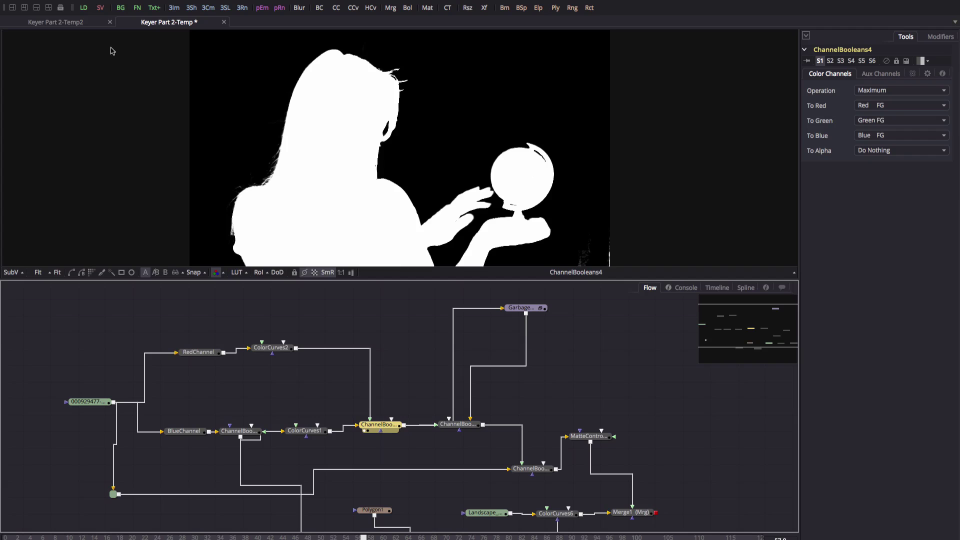
click(24, 9)
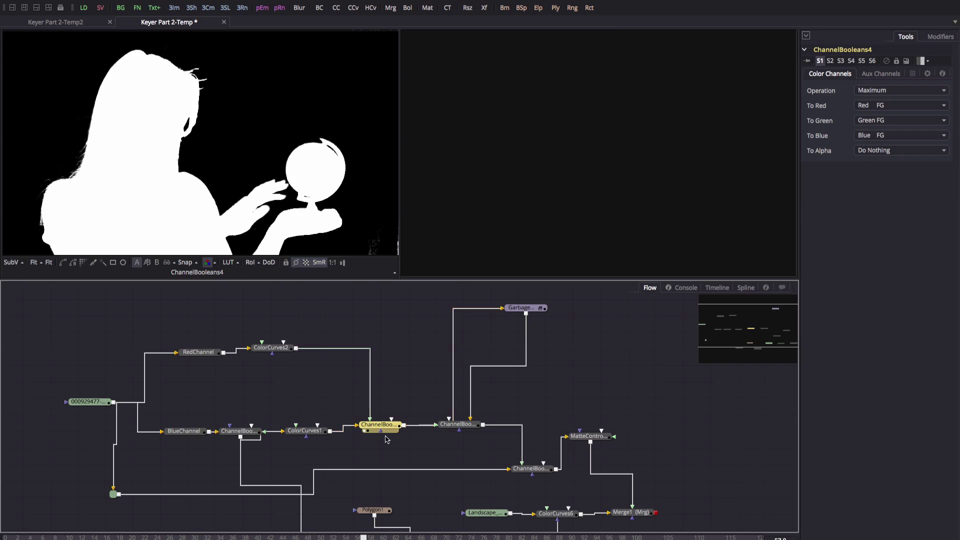
- View ColorCurves1 in the second viewer and soften its curve, moving the upper point to about 0.84 in, 1.00 out
drag(382, 424, 378, 424)
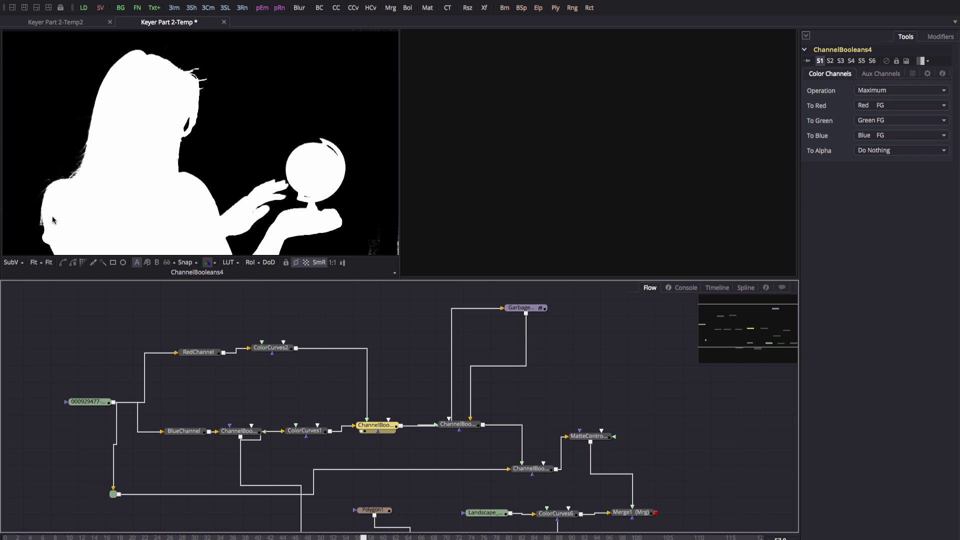
drag(301, 432, 564, 109)
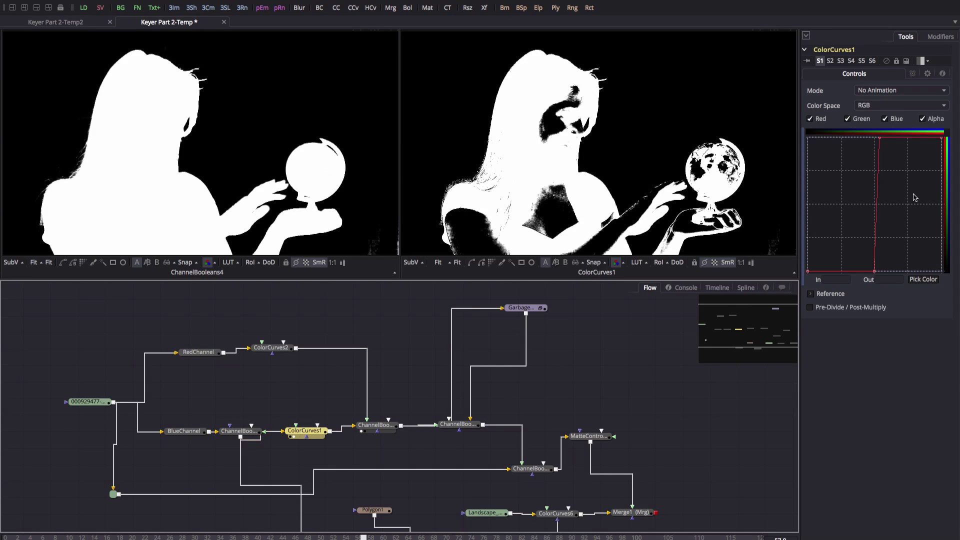
drag(880, 139, 921, 137)
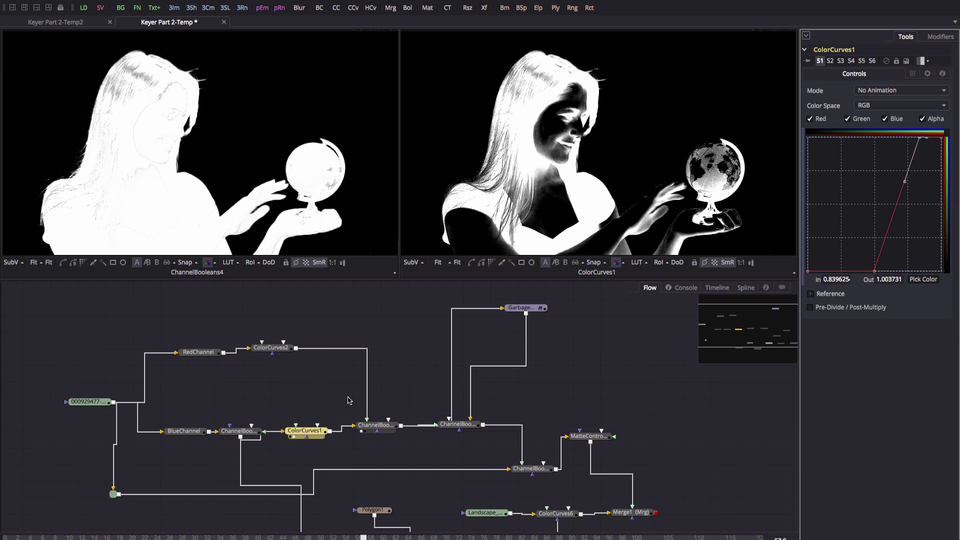
- Add a separate Color Curves node above the matte chain and feed it from the Maximum Channel Booleans that combines the red and blue branches
click(414, 334)
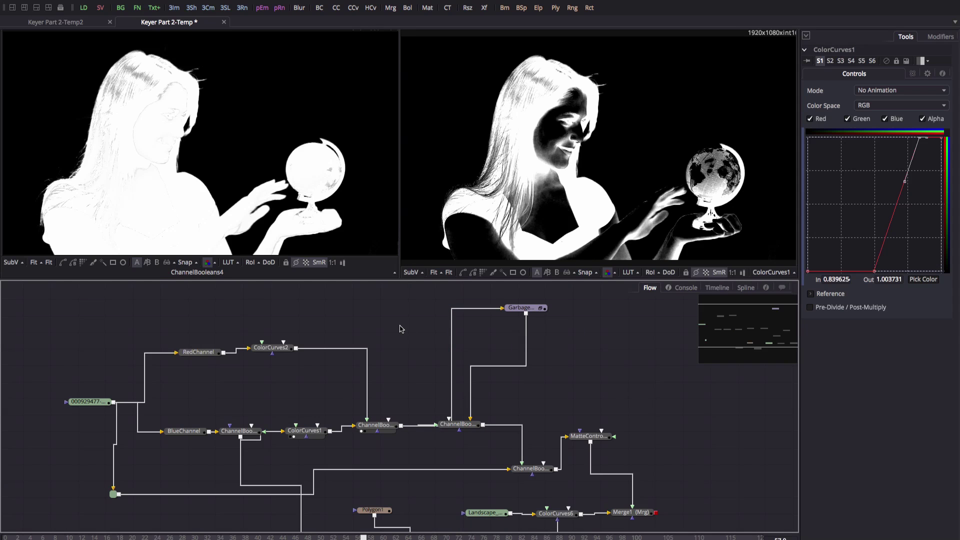
key(shift+space)
text(colo)
key(Down)
key(Return)
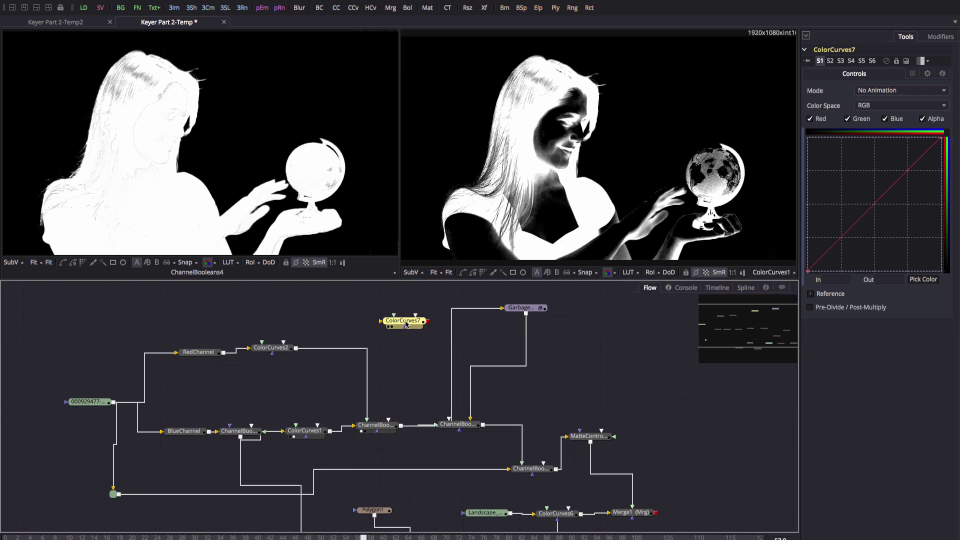
click(377, 429)
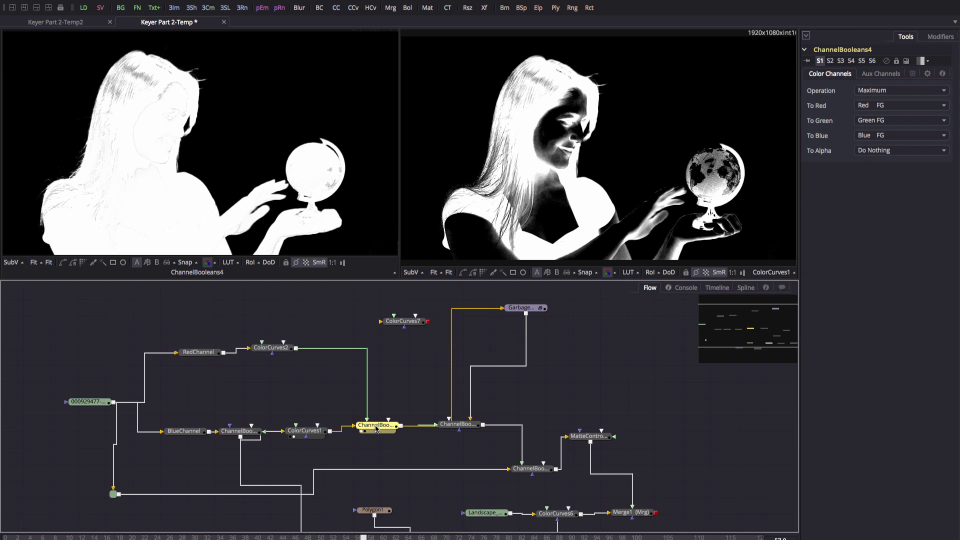
drag(401, 426, 523, 135)
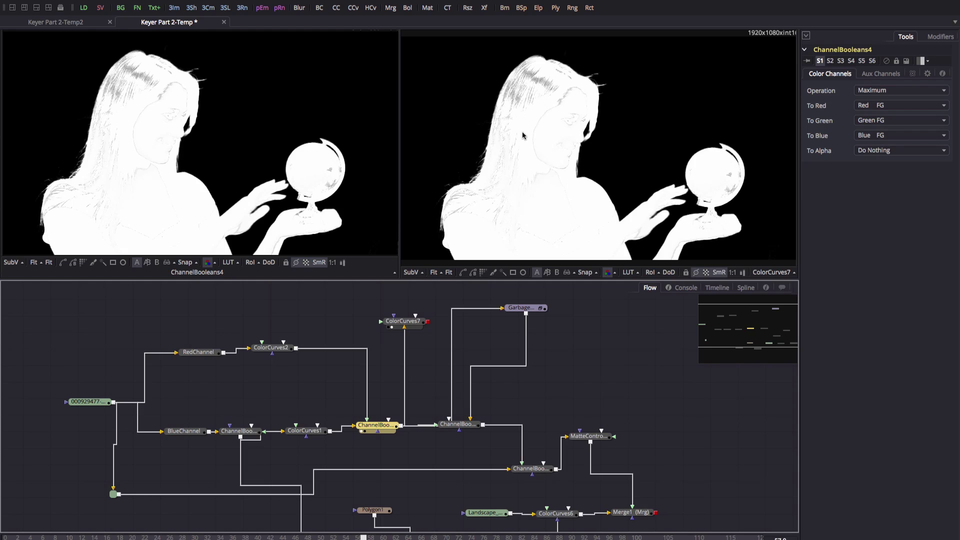
- Harden the ColorCurves7 matte, setting the lower point to about 0.24 in, 0.03 out and the upper point near mid input at full output
click(403, 321)
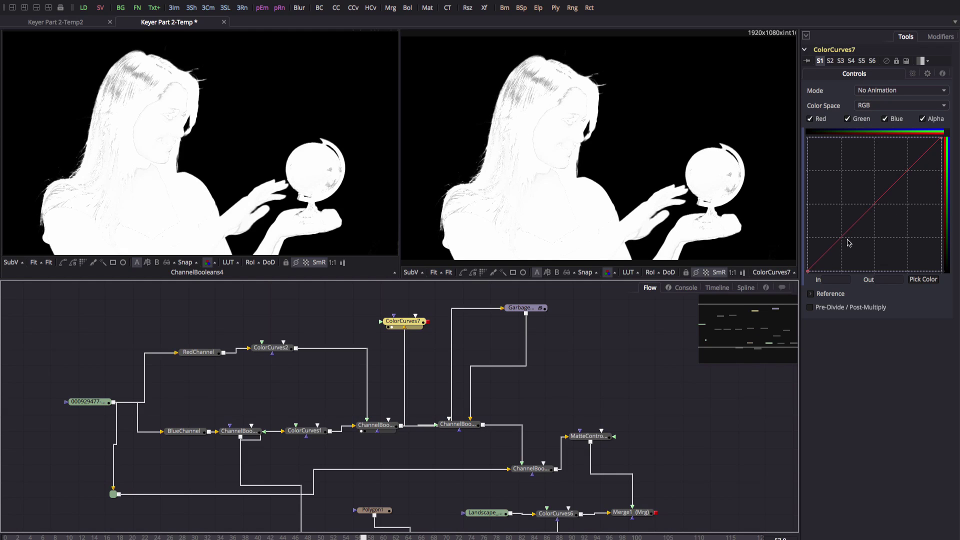
drag(837, 243, 839, 259)
drag(921, 163, 875, 139)
click(840, 259)
drag(841, 262, 841, 271)
- Add a Blur node after ColorCurves7 and set its blur size to about 18.6
drag(406, 326, 406, 343)
key(ctrl+space)
text(blur)
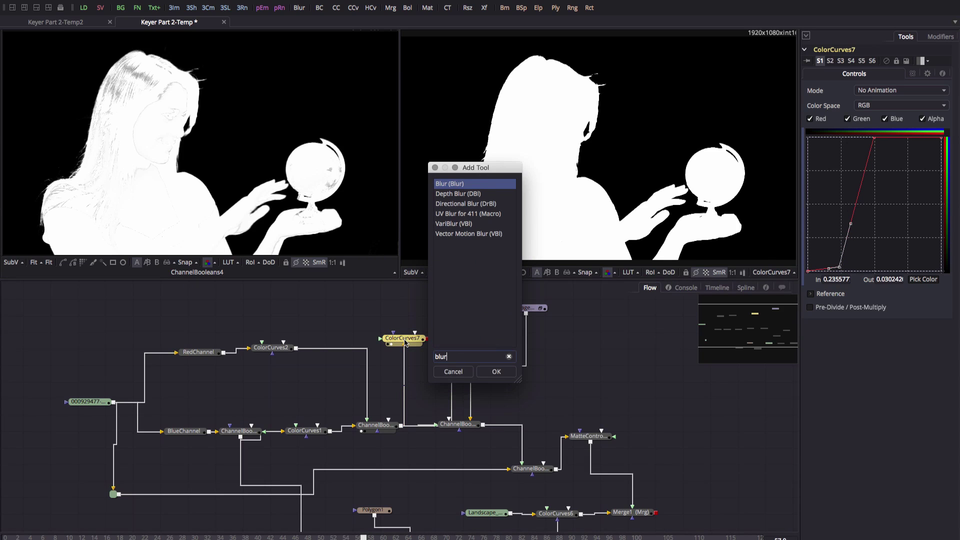
key(Return)
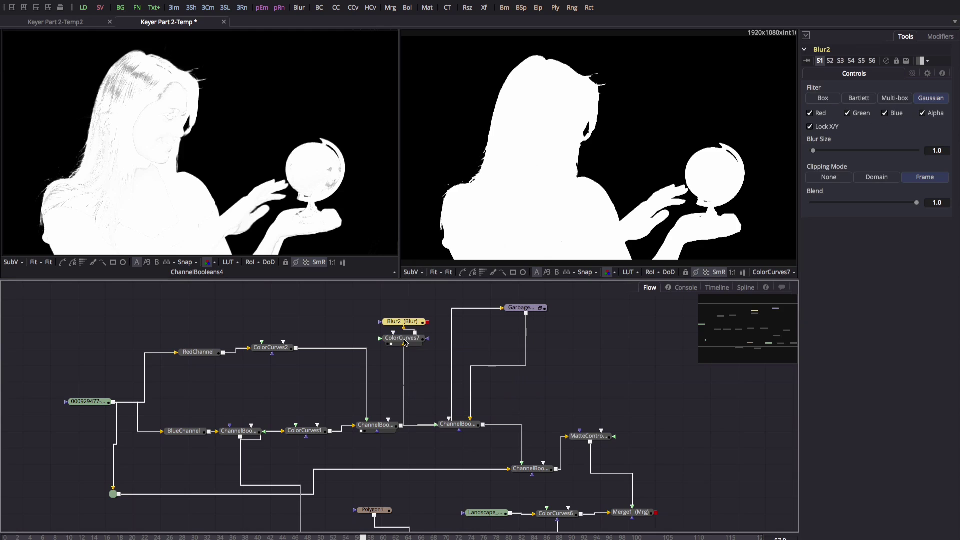
drag(814, 151, 834, 153)
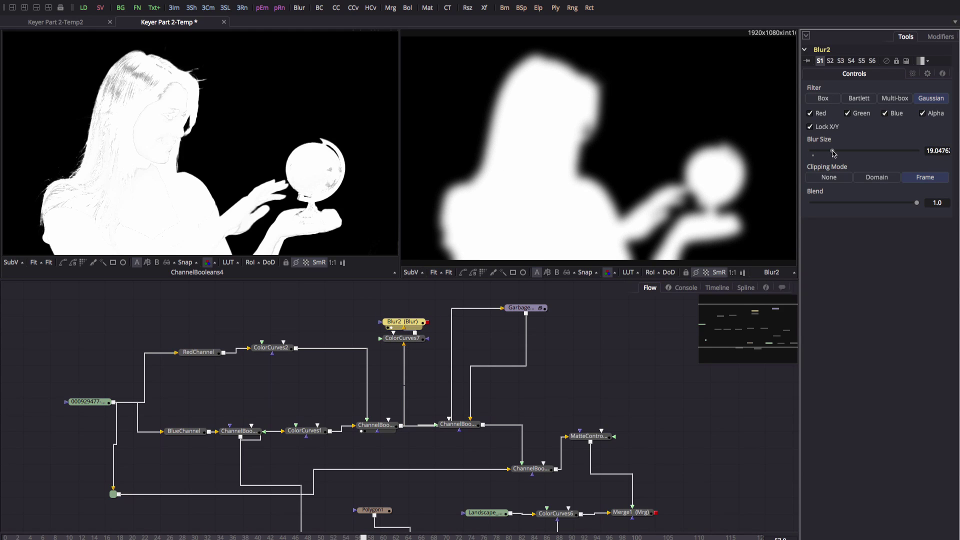
- Space out the matte branch and add another Color Curves node after Blur2
drag(402, 339, 402, 363)
click(404, 323)
key(ctrl+space)
text(col)
key(Down)
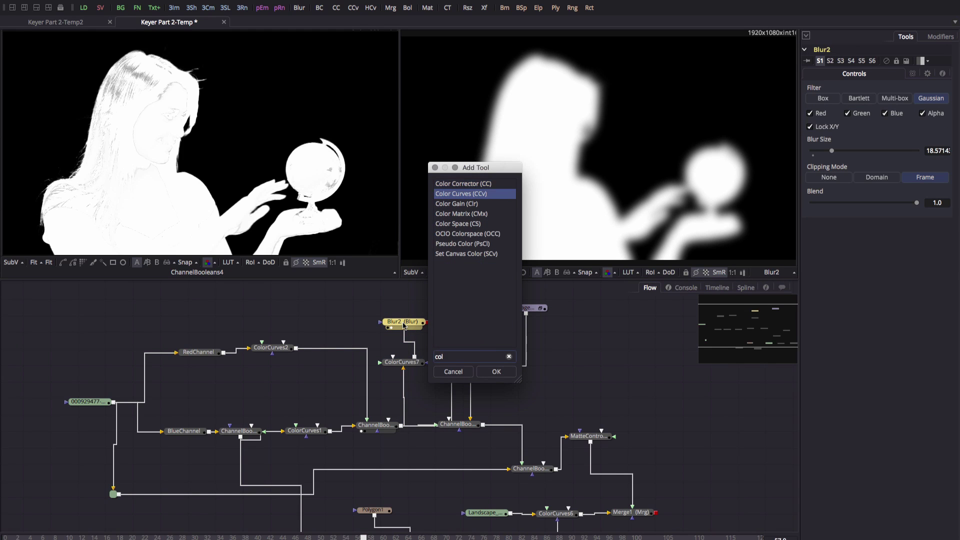
key(Return)
mouse_move(406, 305)
mouse_down()
mouse_move(413, 301)
mouse_move(401, 334)
mouse_move(410, 306)
mouse_up()
click(407, 301)
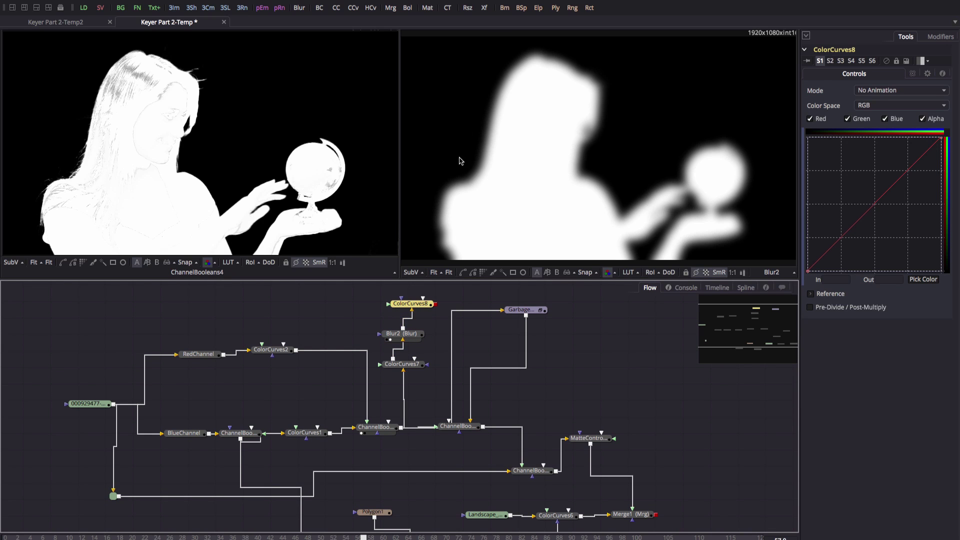
- View ColorCurves8 and shrink the blurred matte with curve points at about 0.47 in, 0.00 out and 0.76 in, 0.93 out
key(2)
drag(836, 244, 870, 272)
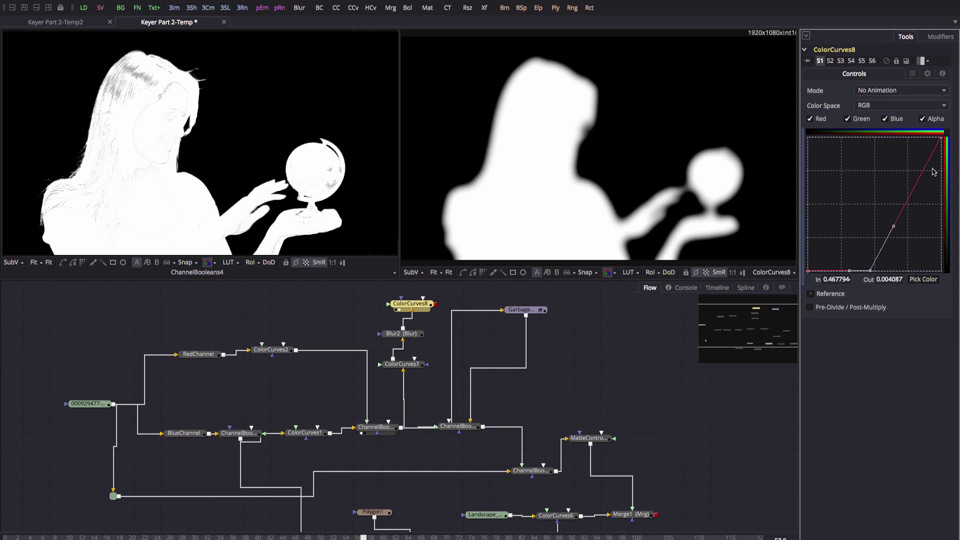
drag(929, 161, 909, 146)
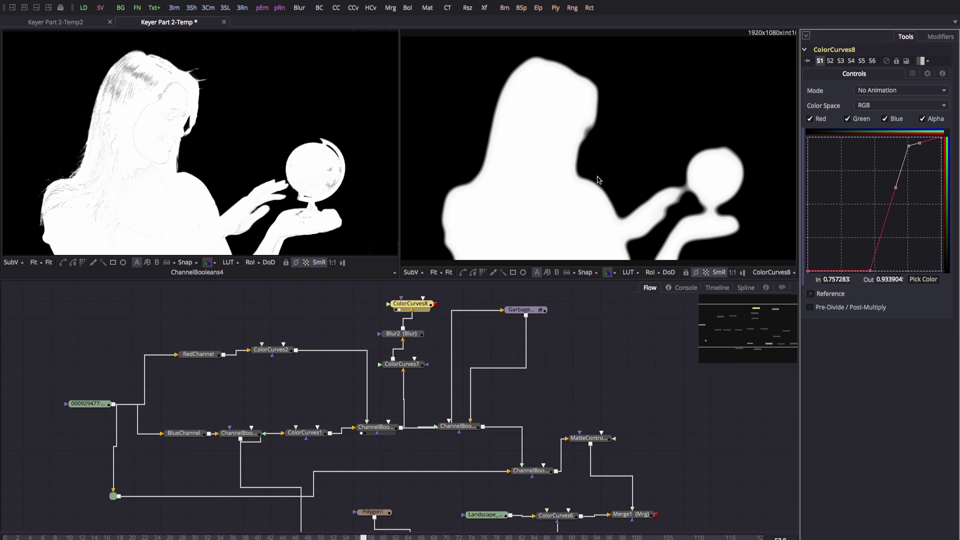
- Move the Minimum Channel Booleans node below GarbageMatte and view its matte in the first viewer
drag(454, 427, 486, 419)
drag(546, 166, 190, 150)
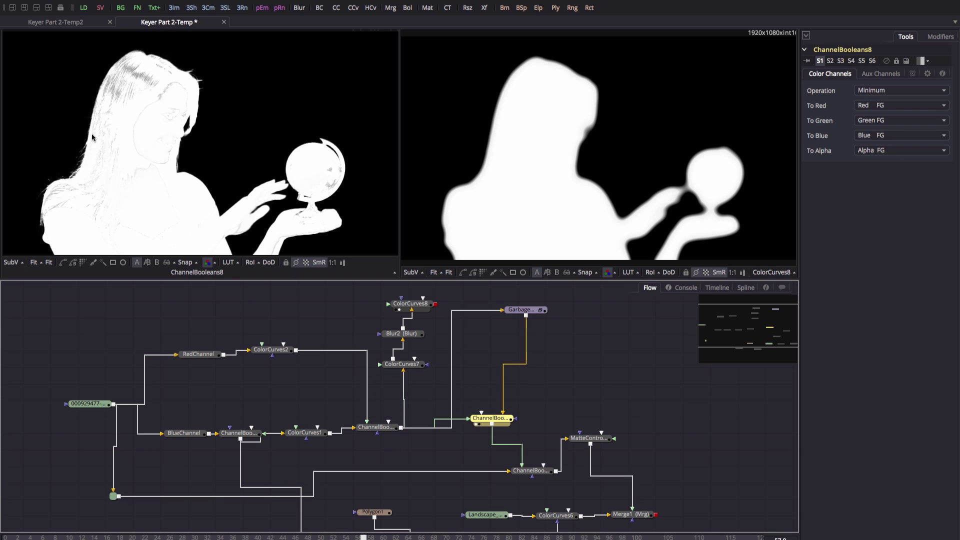
drag(495, 417, 499, 417)
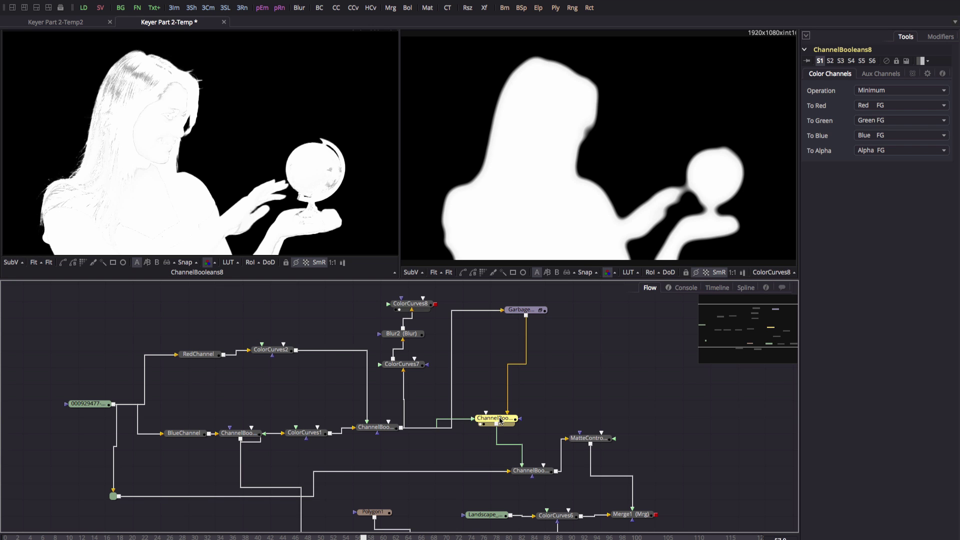
- Insert a Channel Booleans node after the Minimum one, set to Maximum with the alpha channel on Do Nothing
key(ctrl+space)
text(ch)
key(Down)
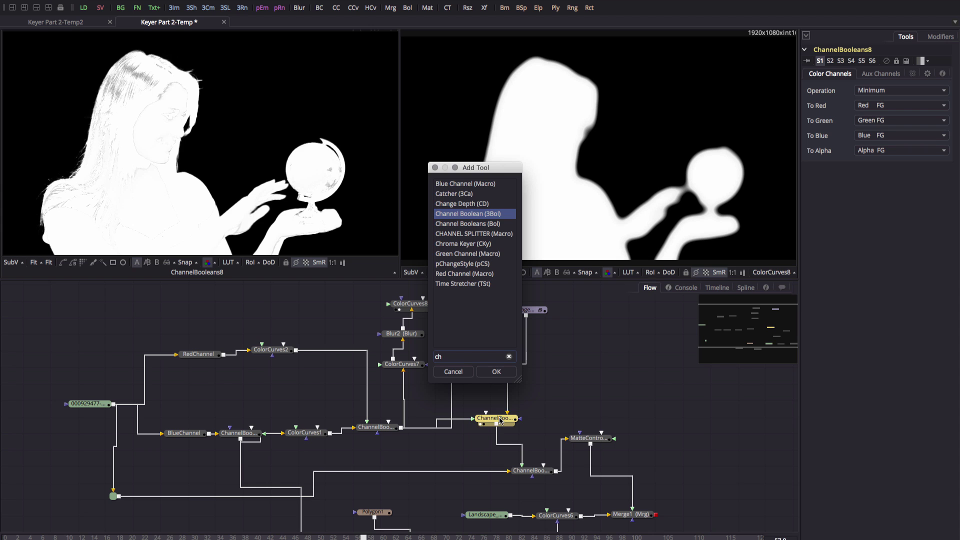
key(Return)
click(877, 91)
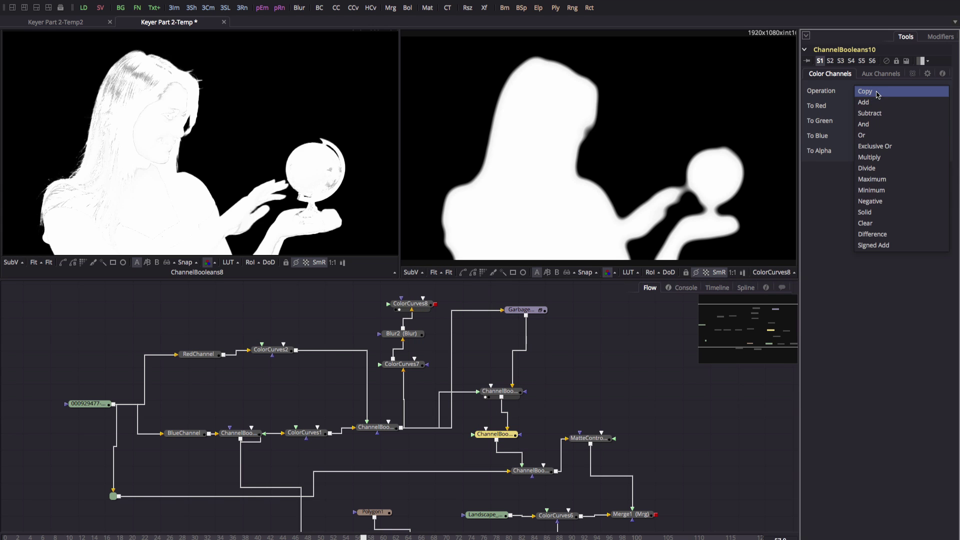
click(891, 183)
click(882, 151)
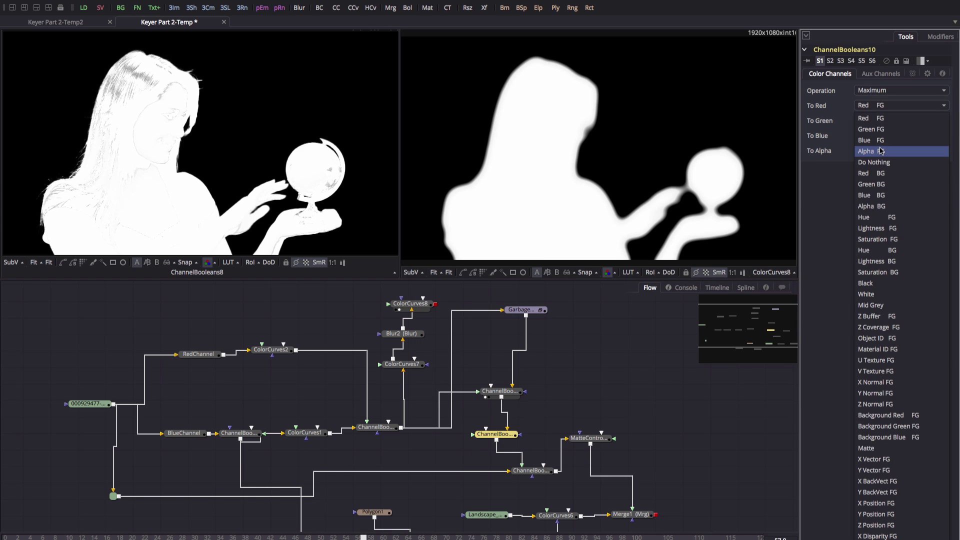
click(881, 164)
- Connect ColorCurves8 to the new Maximum node's foreground, straighten the surrounding nodes, and view the combined matte in the second viewer
drag(501, 435, 508, 435)
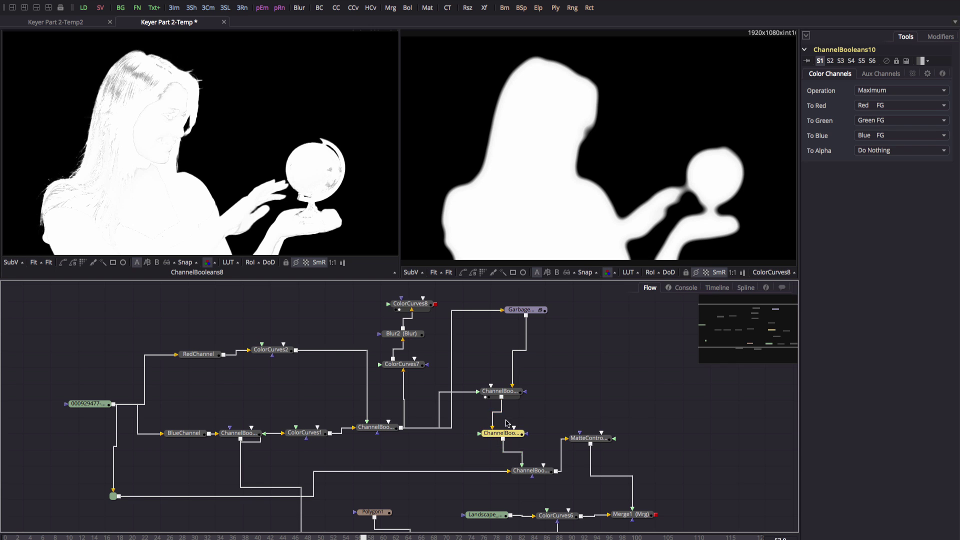
drag(411, 304, 400, 302)
drag(404, 336, 581, 185)
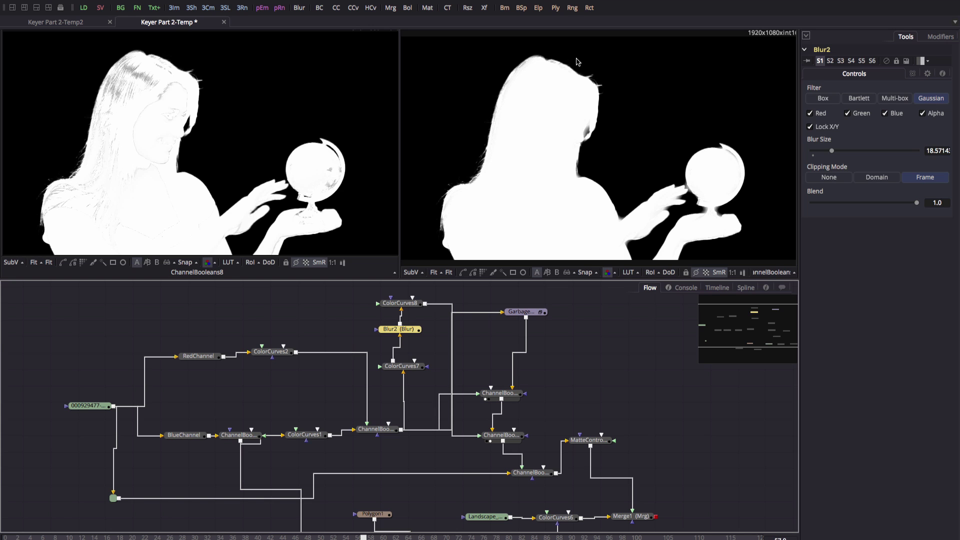
- Realign the two stacked Channel Booleans nodes and compare the combined matte with the red and blue branches' Maximum matte
click(501, 438)
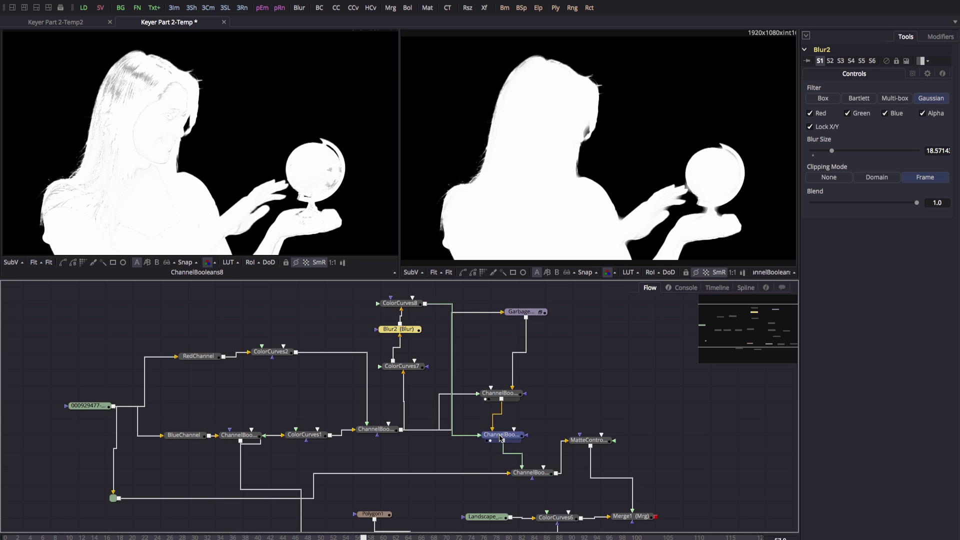
drag(500, 438, 513, 436)
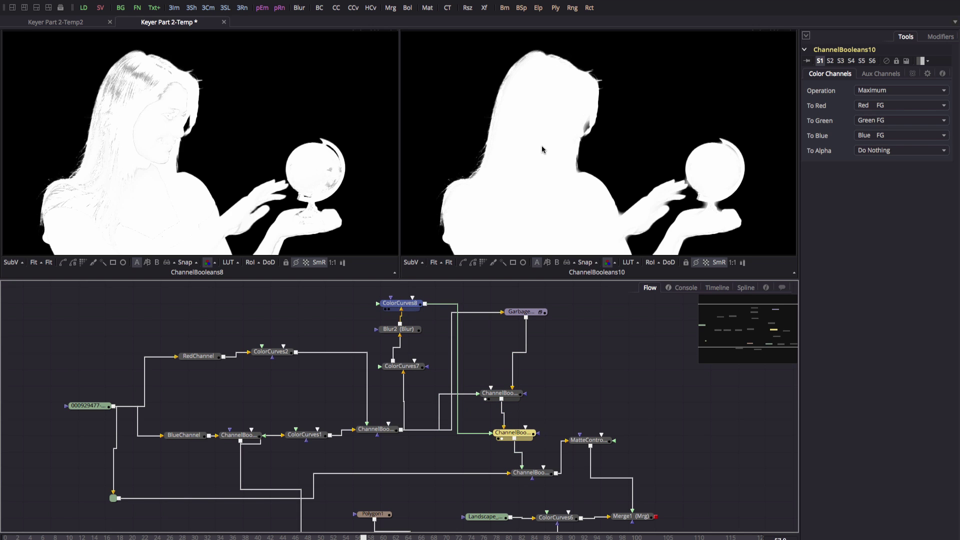
drag(541, 146, 541, 145)
drag(513, 433, 612, 99)
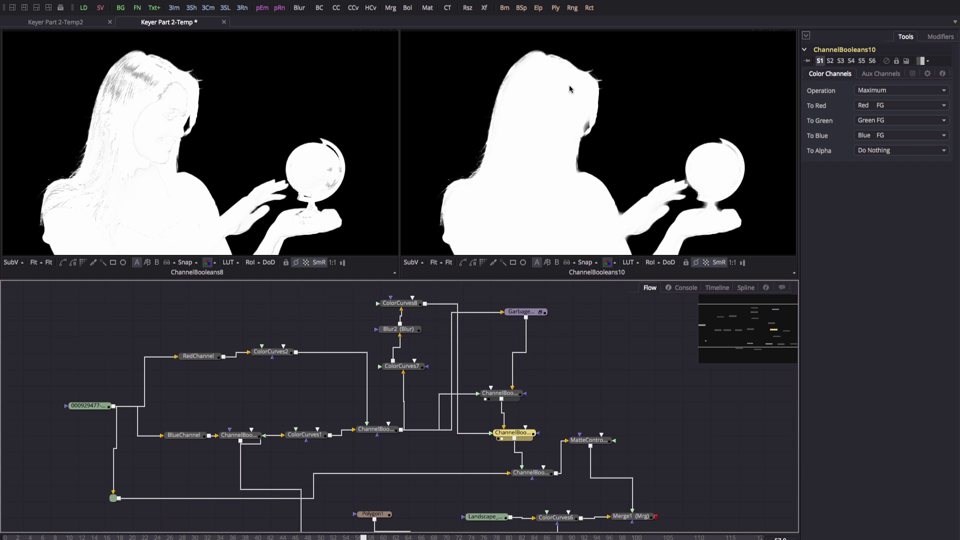
click(500, 393)
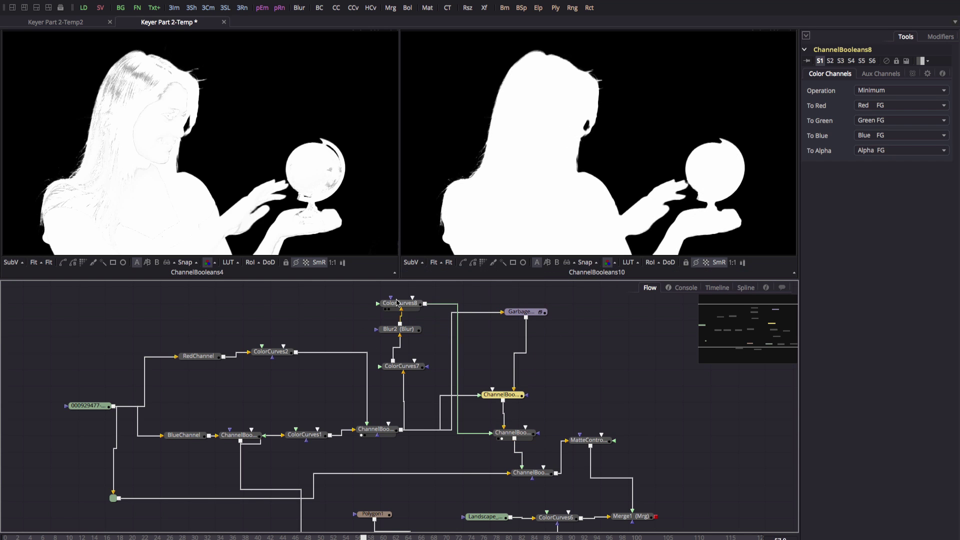
drag(398, 306, 600, 104)
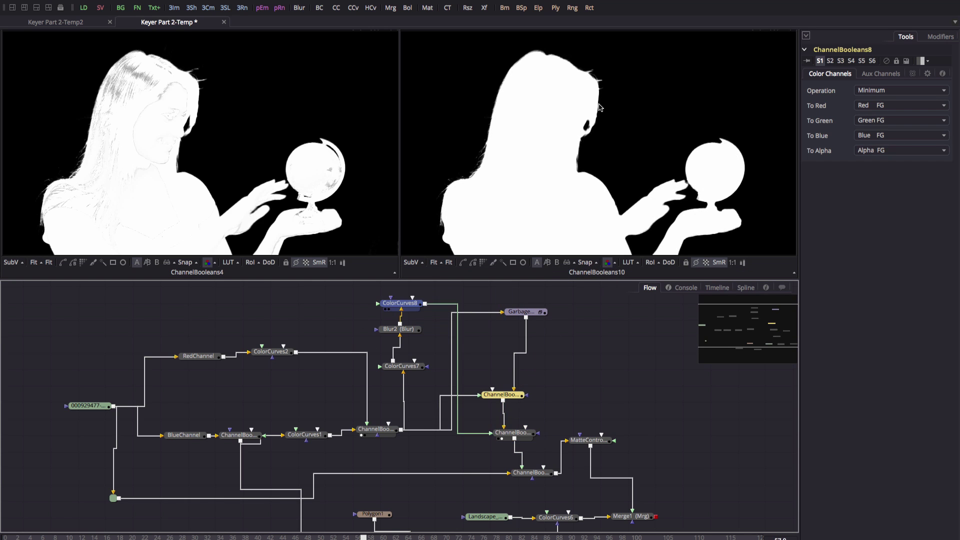
- Increase Blur2's size and soften the ColorCurves8 slope, moving its upper point to about 1.05 in, 1.00 out
click(394, 332)
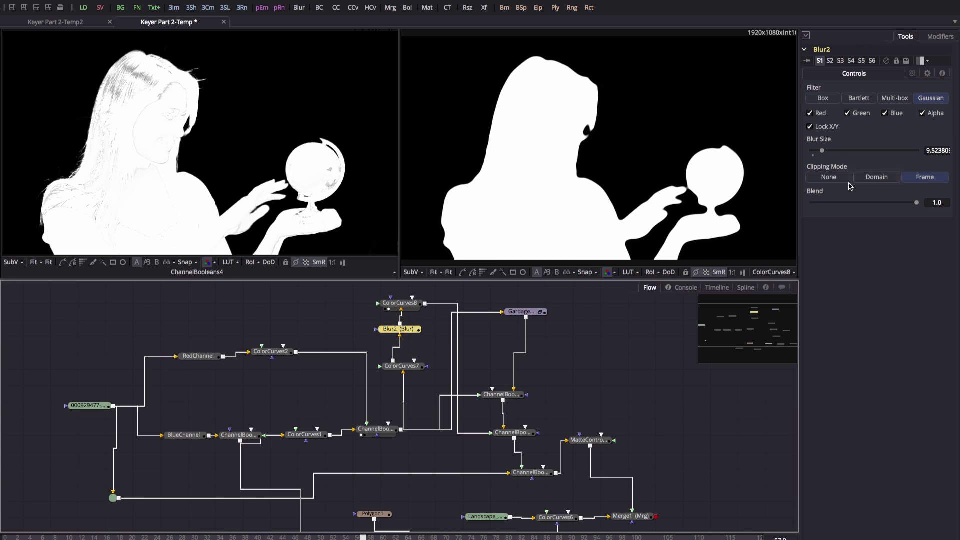
mouse_move(822, 151)
mouse_down()
mouse_move(840, 152)
mouse_move(829, 150)
mouse_up()
click(398, 305)
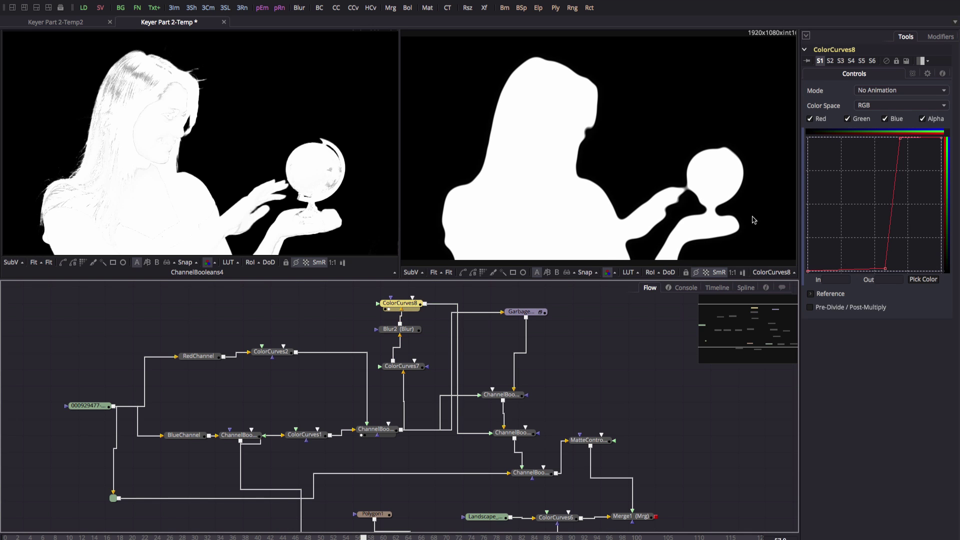
drag(899, 138, 913, 139)
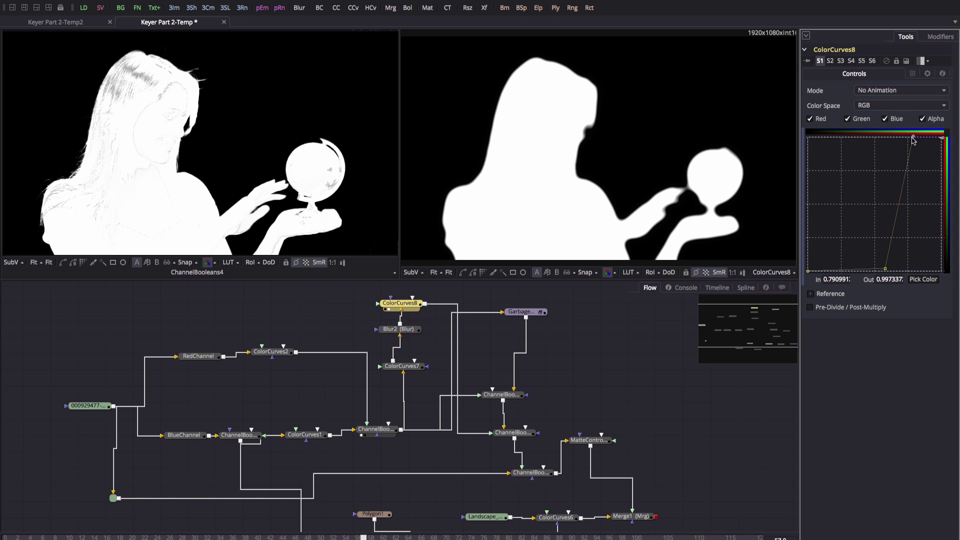
drag(885, 269, 871, 271)
drag(913, 139, 949, 140)
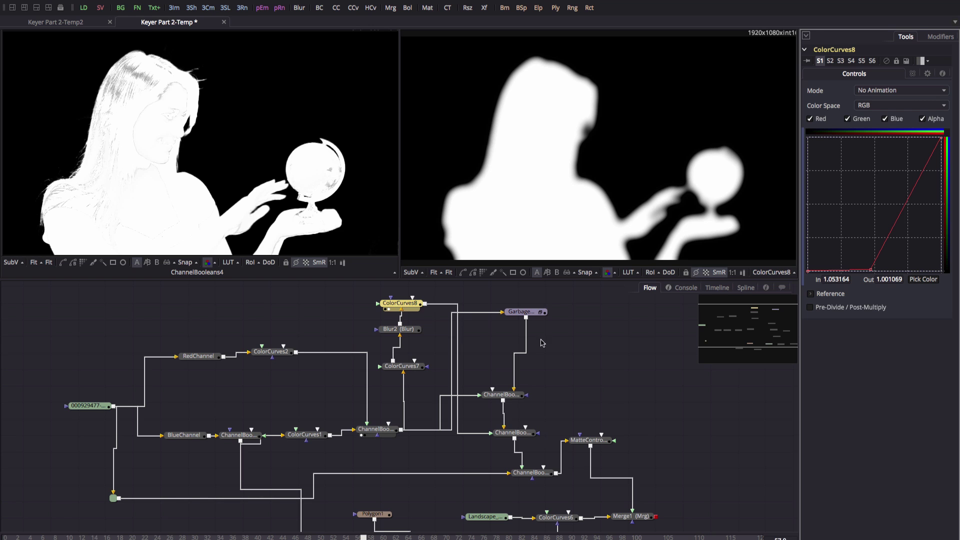
- View the GarbageMatte group's output in the second viewer
click(513, 318)
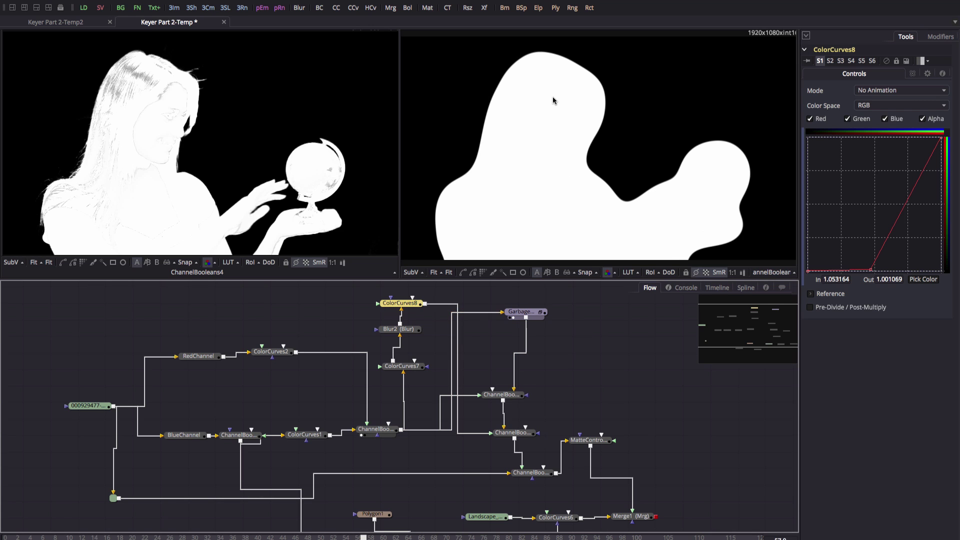